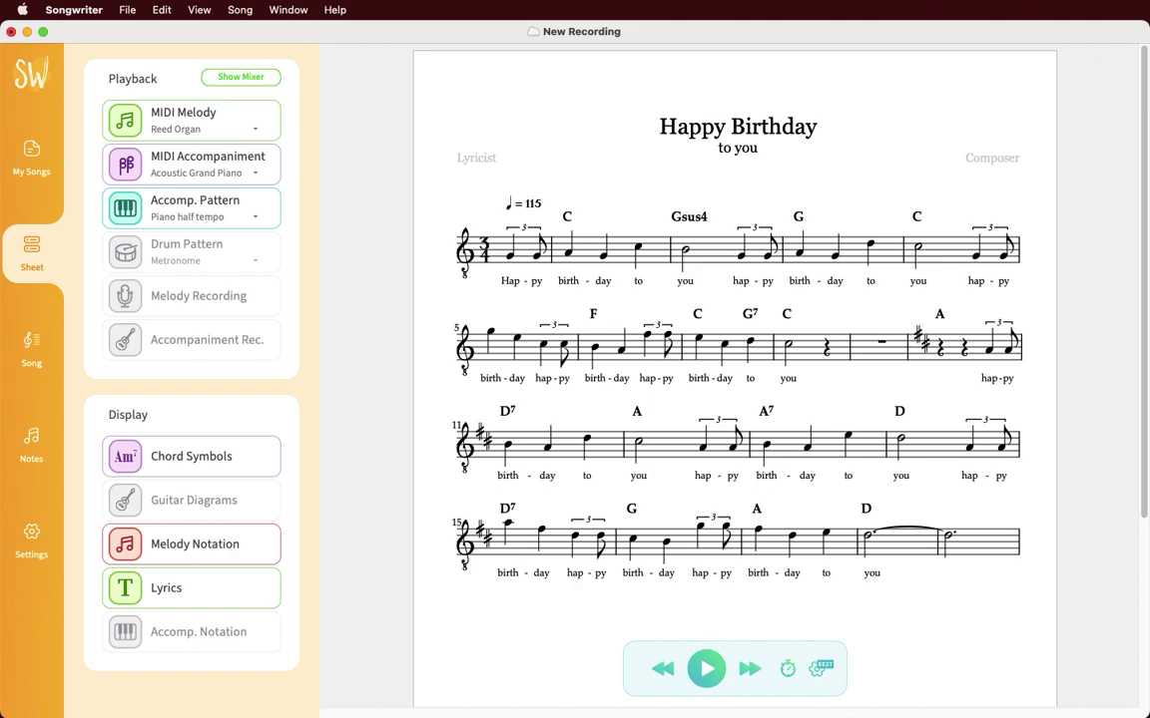
- Record Happy Birthday into a new lead sheet with the Super+N record shortcut
{"action": "key", "text": "super+n"}
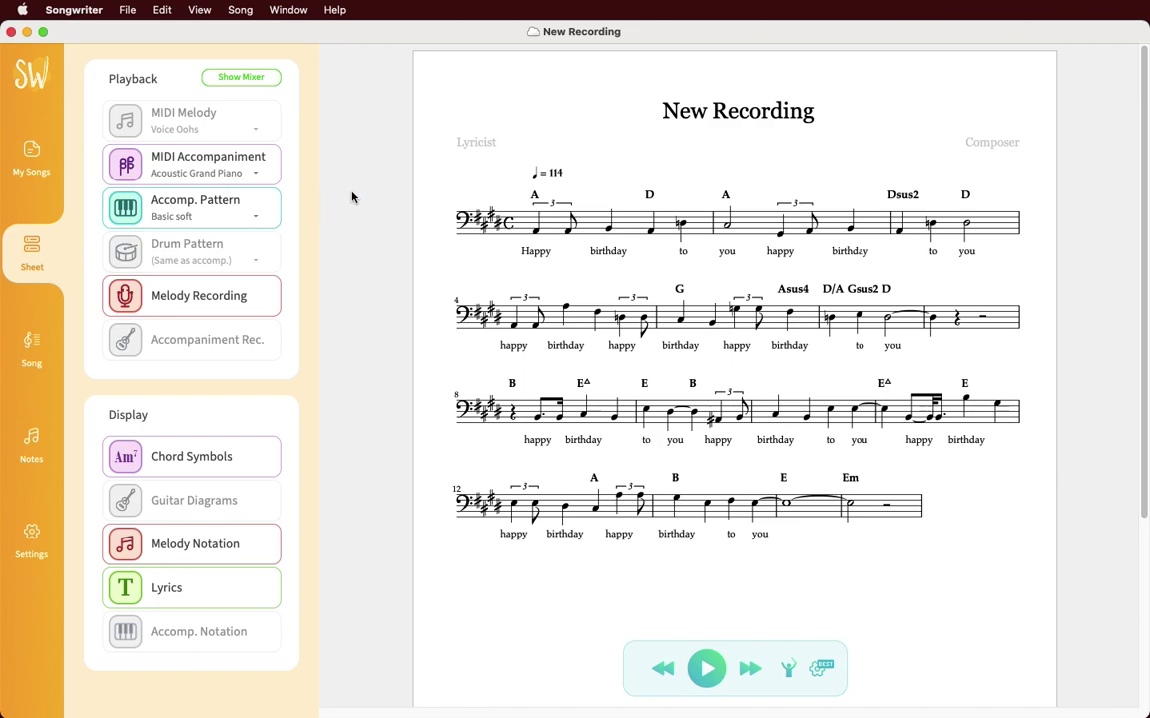
- Enable MIDI Melody and Accompaniment Rec. playback, turning off Accomp. Pattern
{"action": "left_click", "coordinate": [224, 118]}
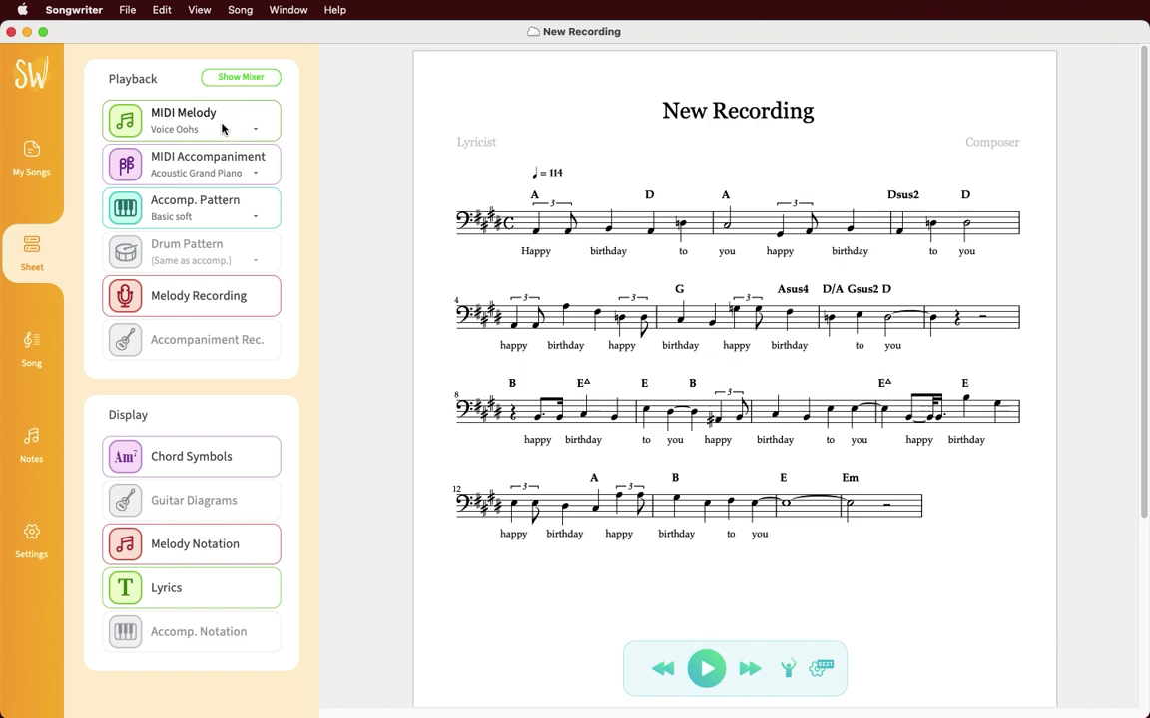
{"action": "left_click", "coordinate": [218, 198]}
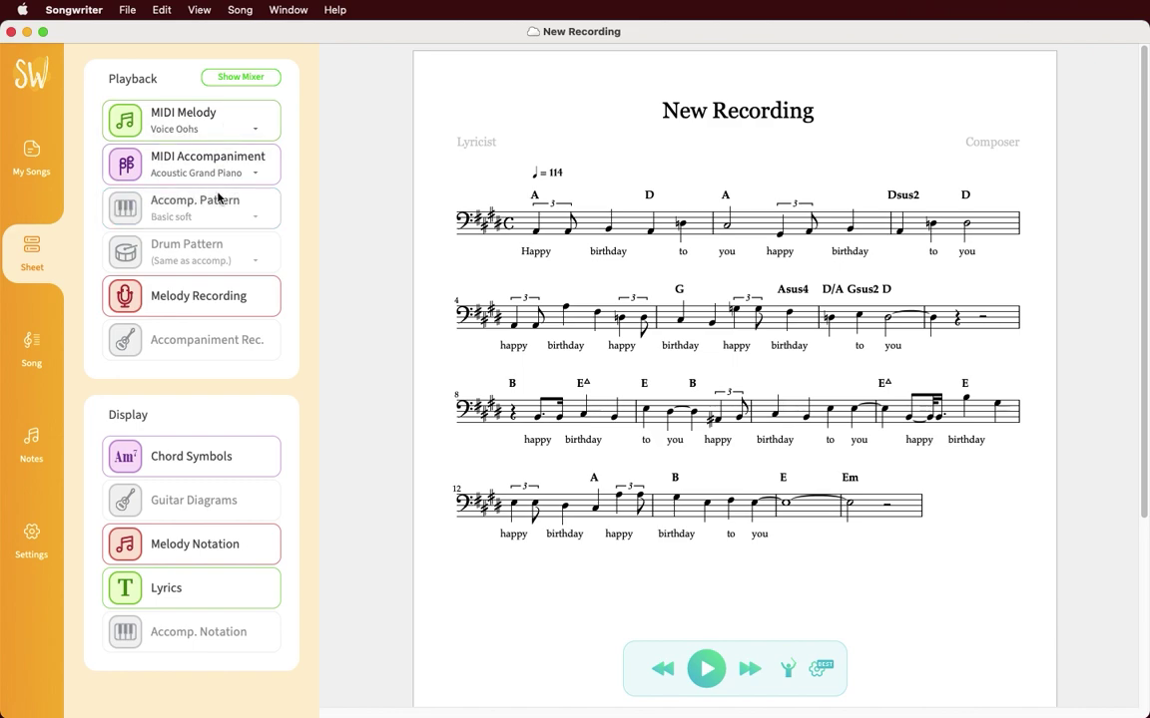
{"action": "left_click", "coordinate": [200, 335]}
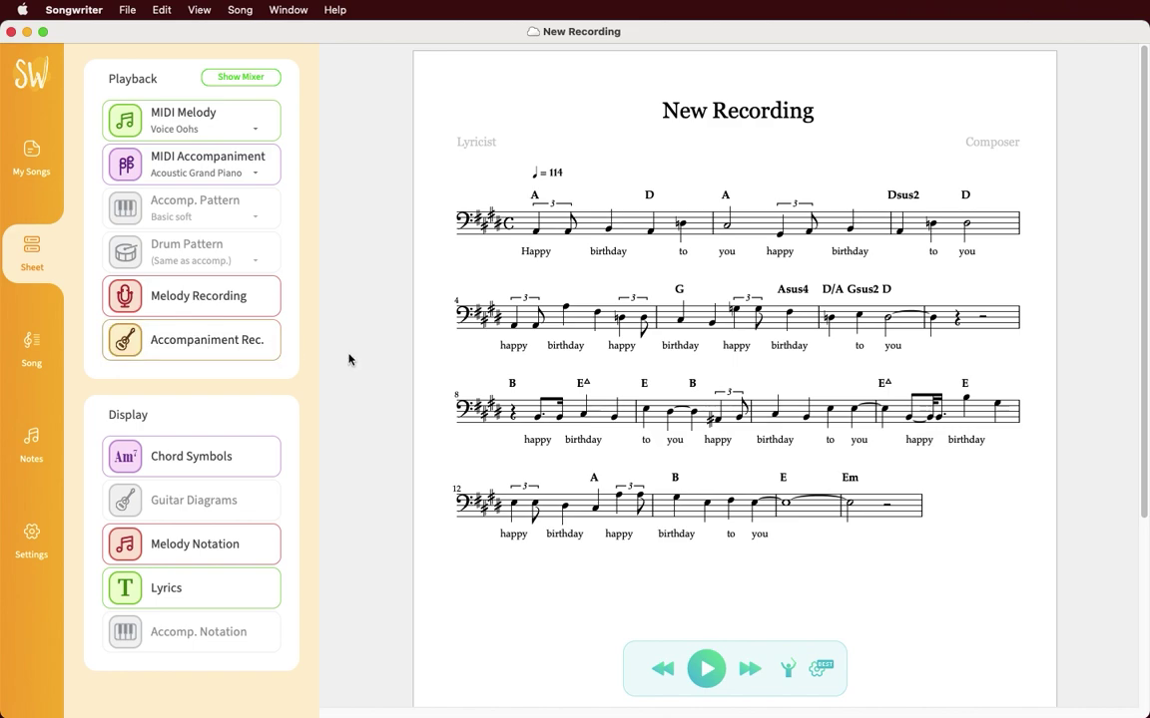
- Set the drum pattern to Metronome, enable the drum track, and accept the timing notice
{"action": "left_click", "coordinate": [239, 262]}
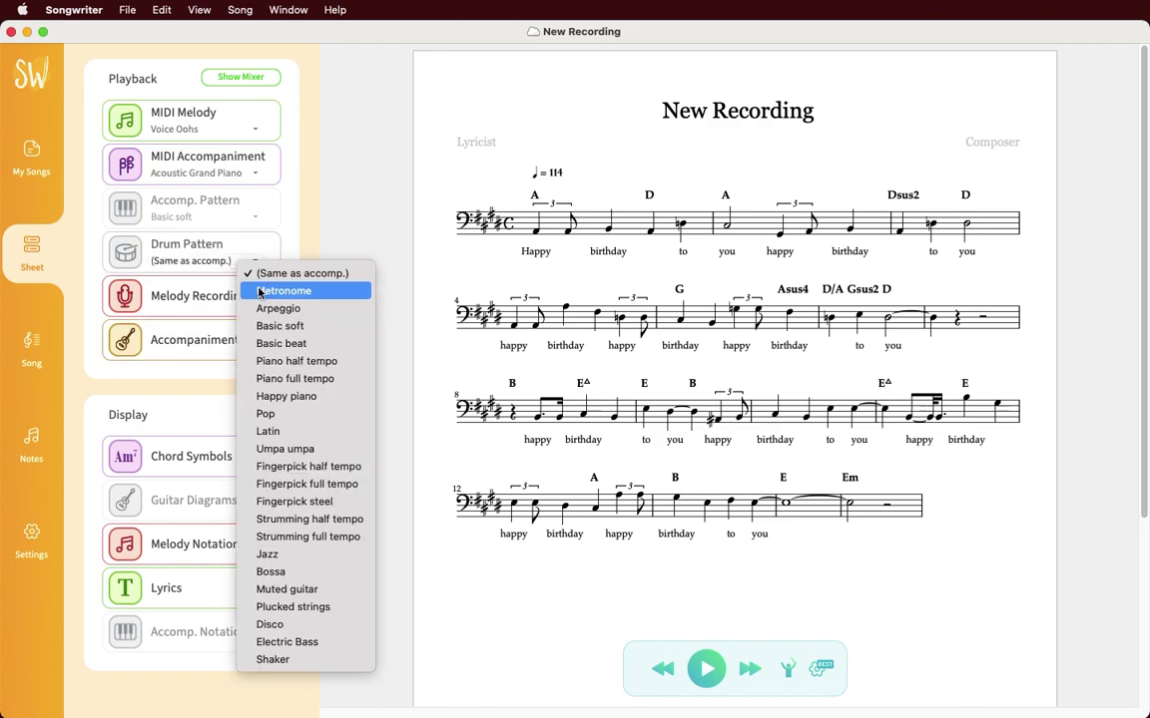
{"action": "left_click", "coordinate": [258, 290]}
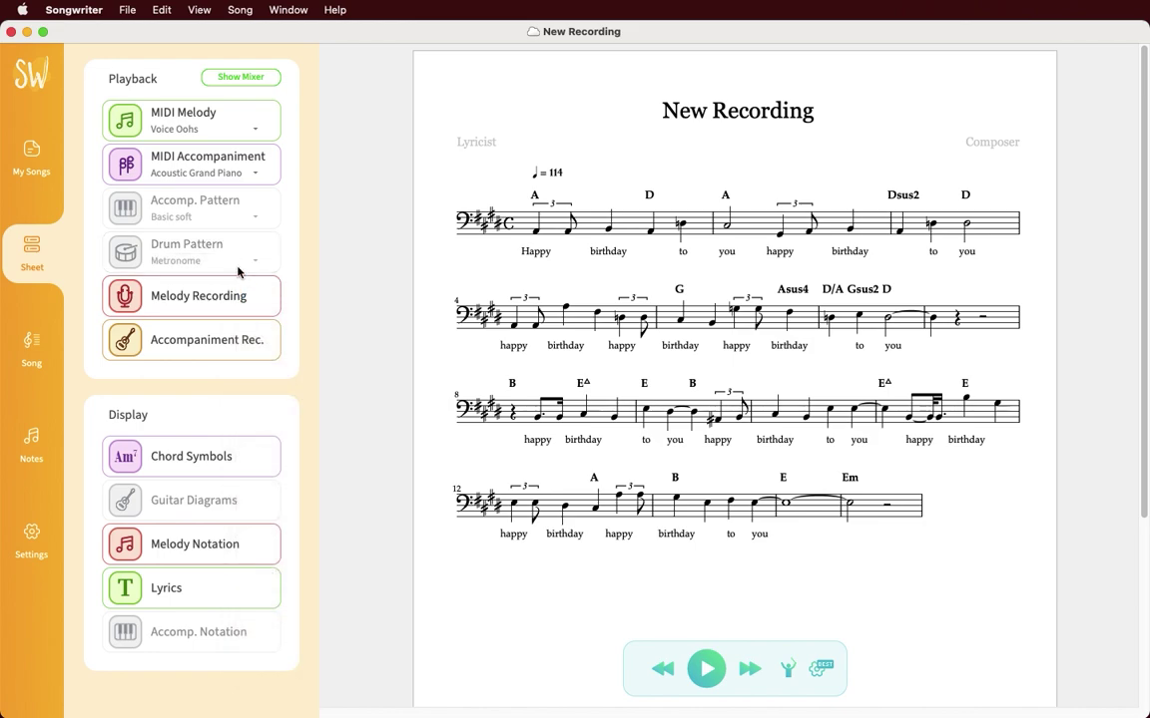
{"action": "left_click", "coordinate": [229, 256]}
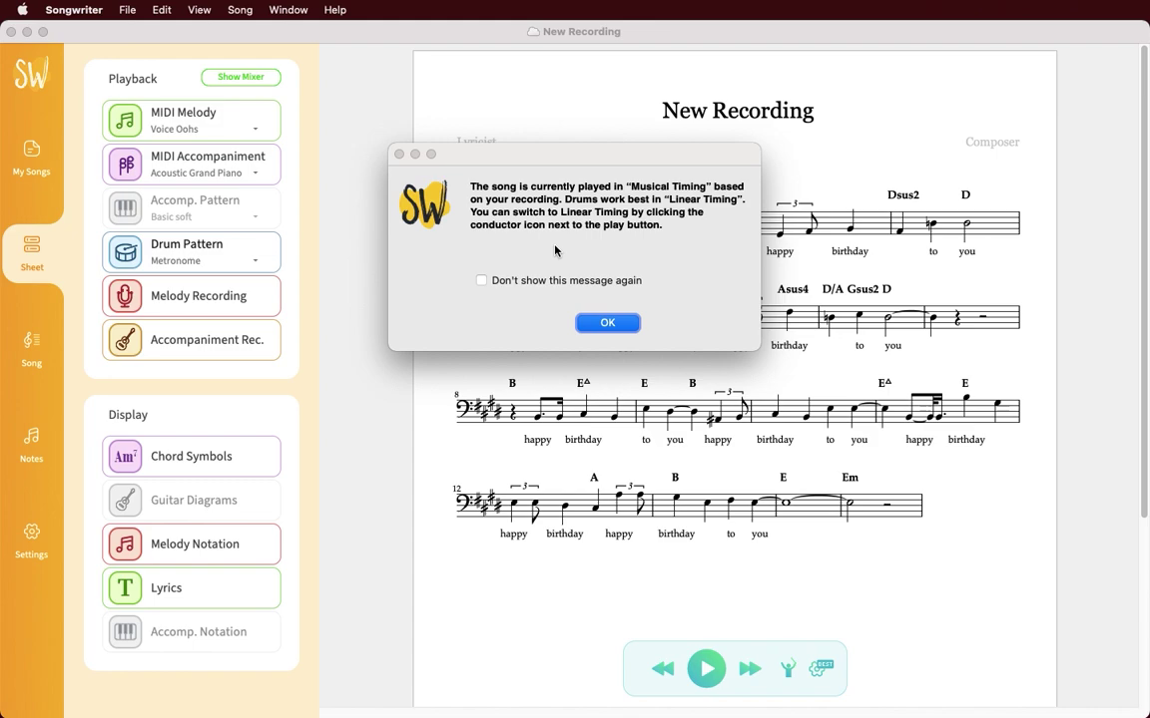
{"action": "left_click", "coordinate": [599, 322]}
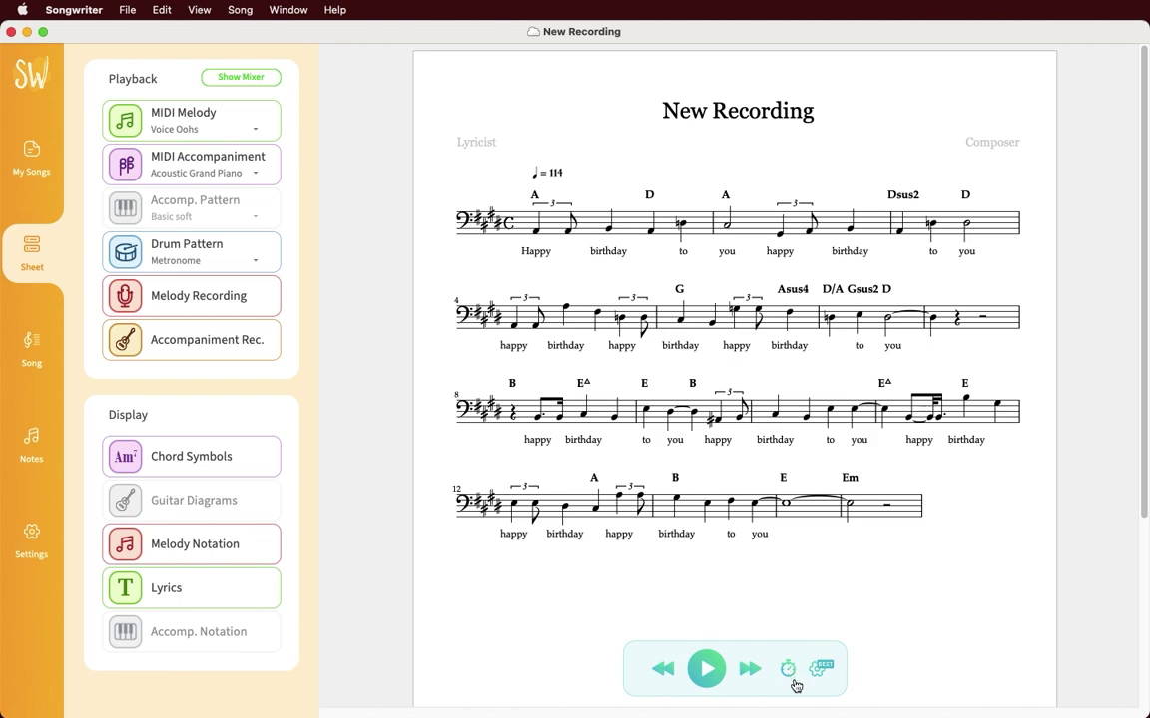
- Switch the playback timing mode and play the song from the start
{"action": "left_click", "coordinate": [789, 670]}
{"action": "left_click", "coordinate": [706, 668]}
- Stop playback and nudge the Accompaniment Rec. volume up slightly in the mixer
{"action": "left_click", "coordinate": [707, 669]}
{"action": "left_click", "coordinate": [242, 77]}
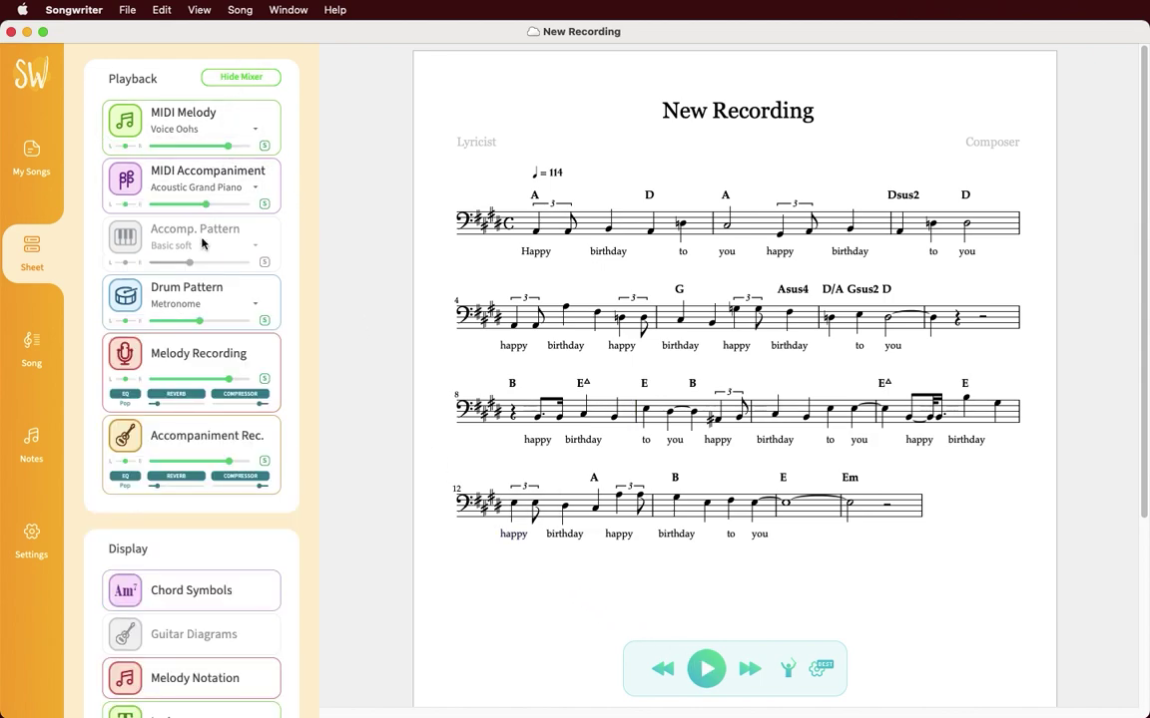
{"action": "left_click_drag", "start_coordinate": [227, 462], "coordinate": [237, 462]}
- Set the MIDI Melody instrument to Reed Organ, play to hear it, and hide the mixer
{"action": "left_click", "coordinate": [222, 132]}
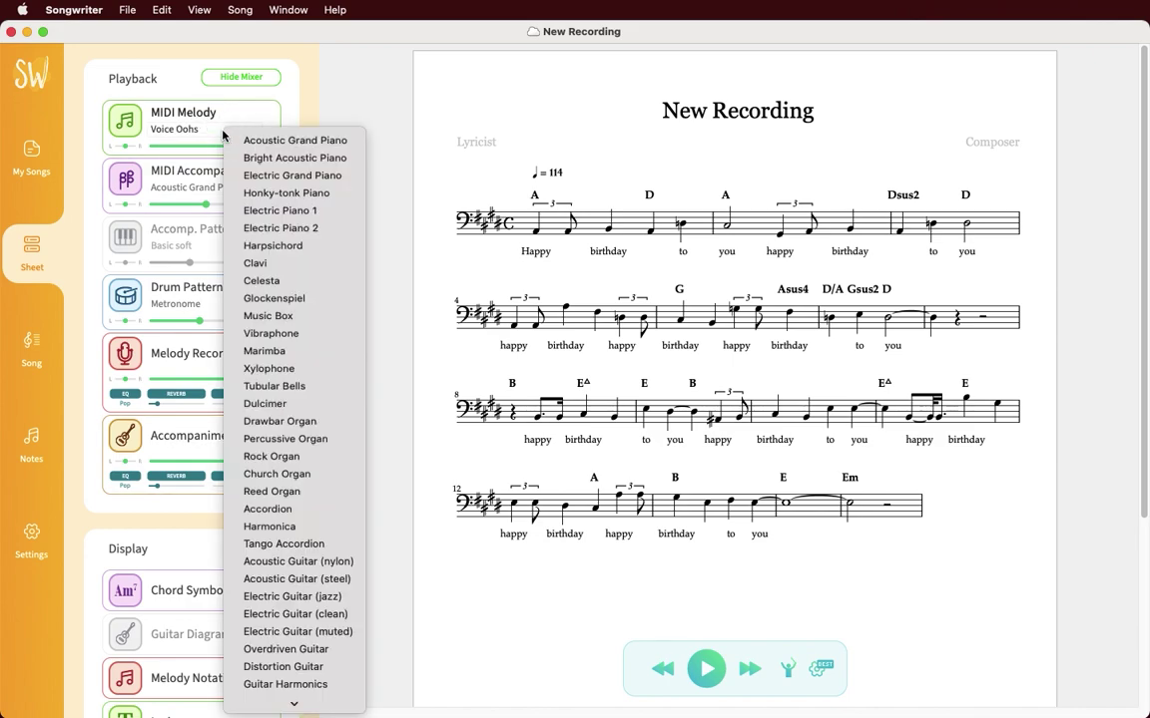
{"action": "left_click", "coordinate": [243, 490]}
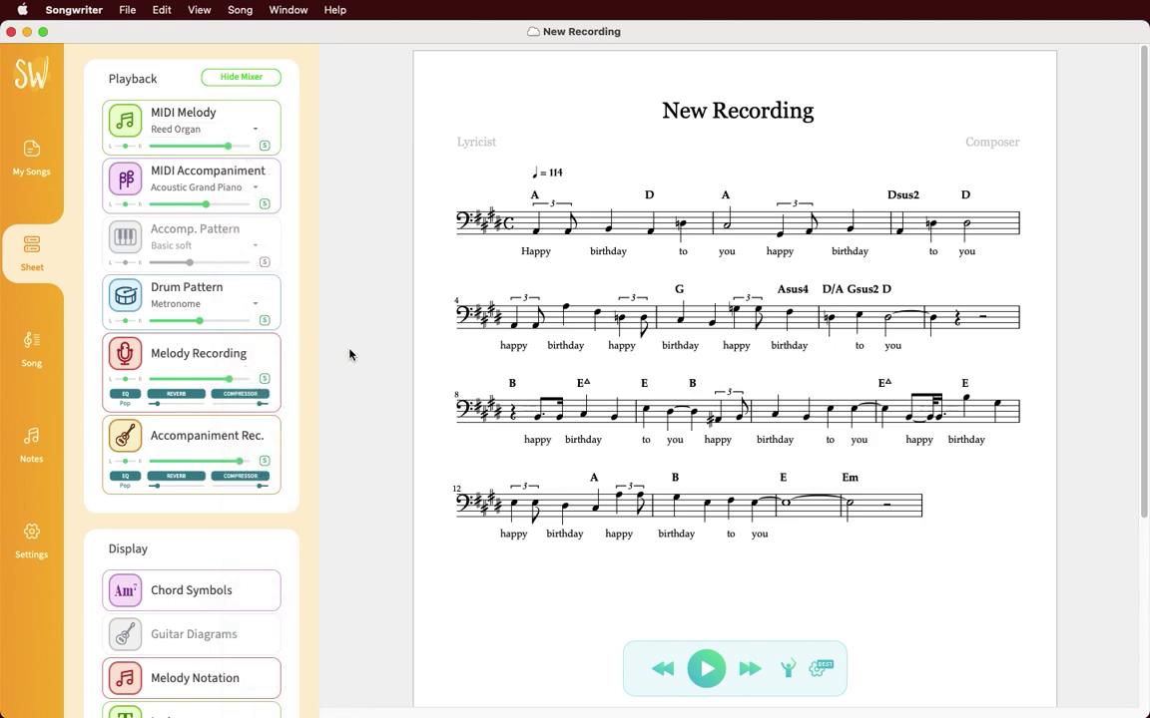
{"action": "key", "text": "space"}
{"action": "key", "text": "space"}
{"action": "left_click", "coordinate": [254, 81]}
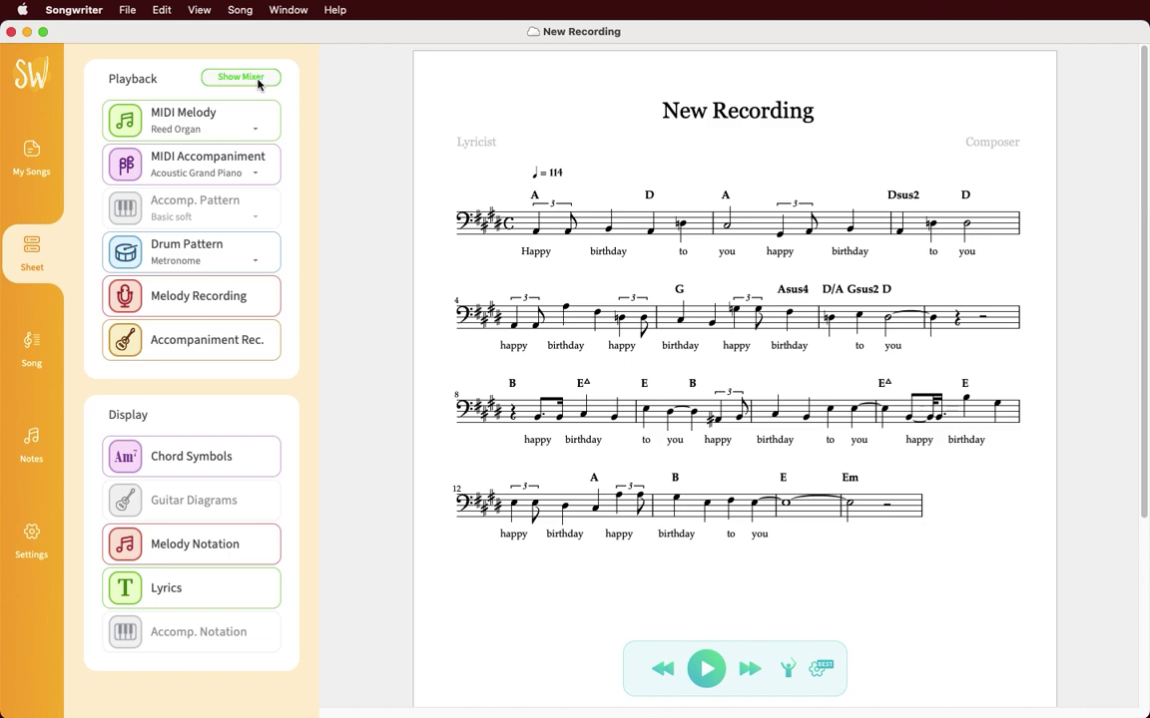
{"action": "left_click", "coordinate": [227, 631]}
{"action": "key", "text": "space"}
{"action": "key", "text": "space"}
- Rebar the melody to 3/4 in Time / Rhythm after trying halve, double and triple time
{"action": "left_click", "coordinate": [28, 315]}
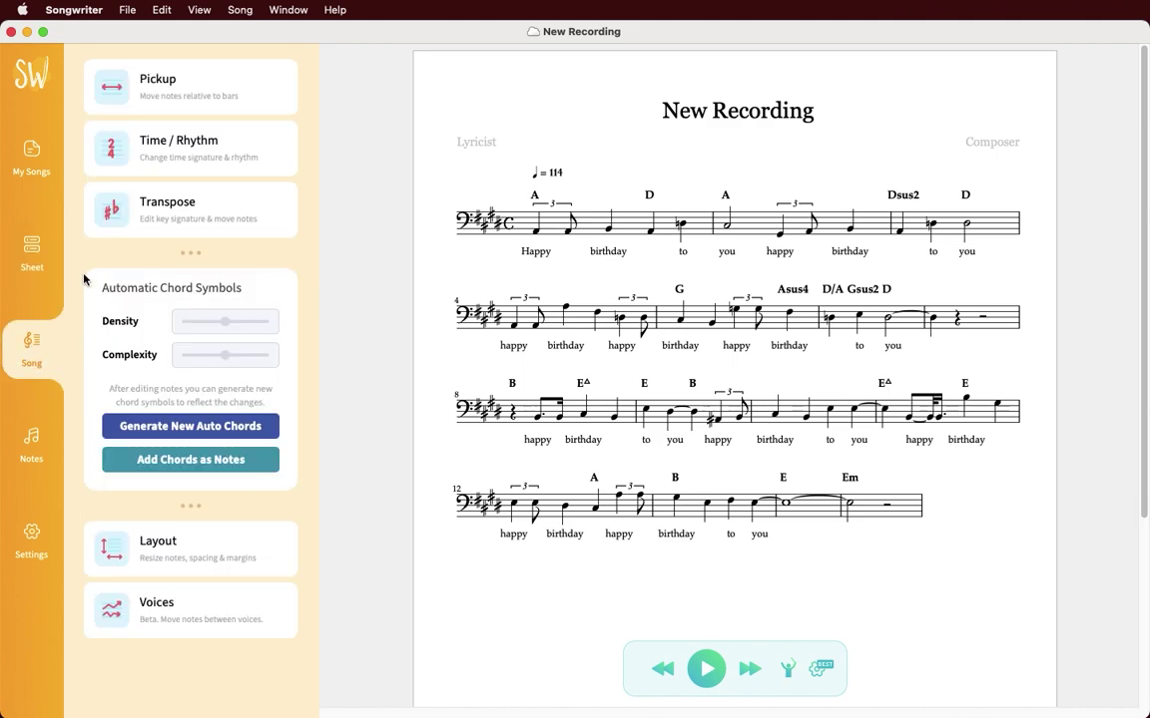
{"action": "left_click", "coordinate": [214, 147]}
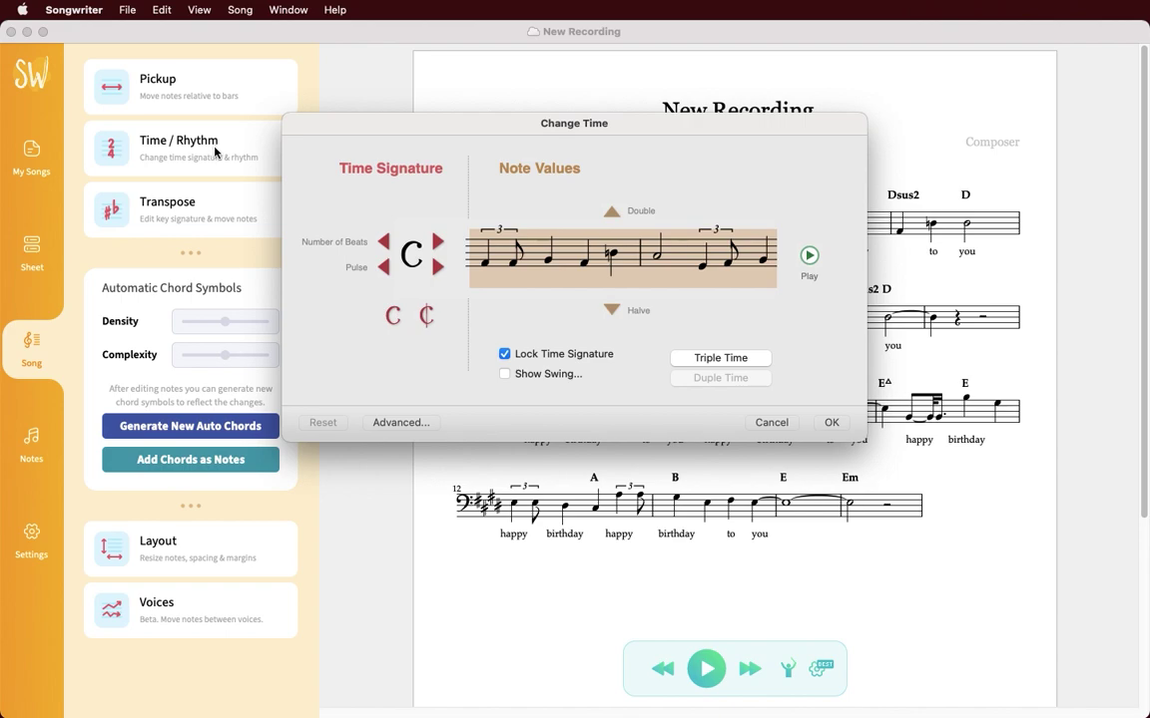
{"action": "left_click", "coordinate": [380, 244]}
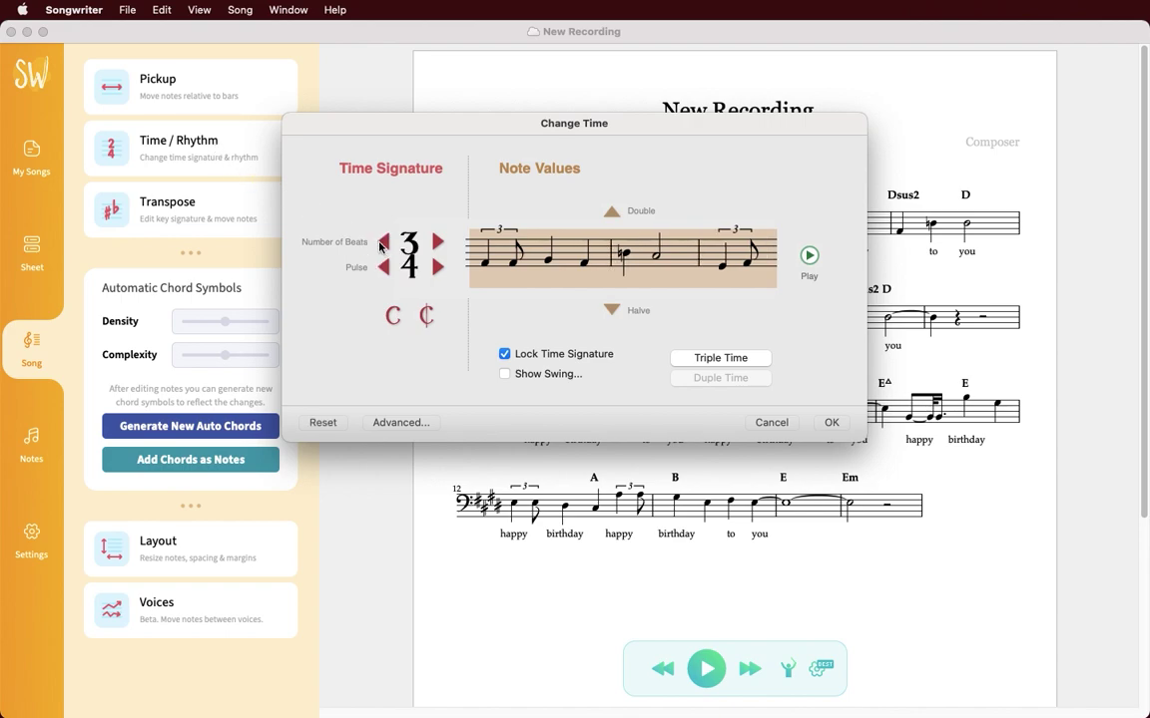
{"action": "left_click", "coordinate": [611, 310]}
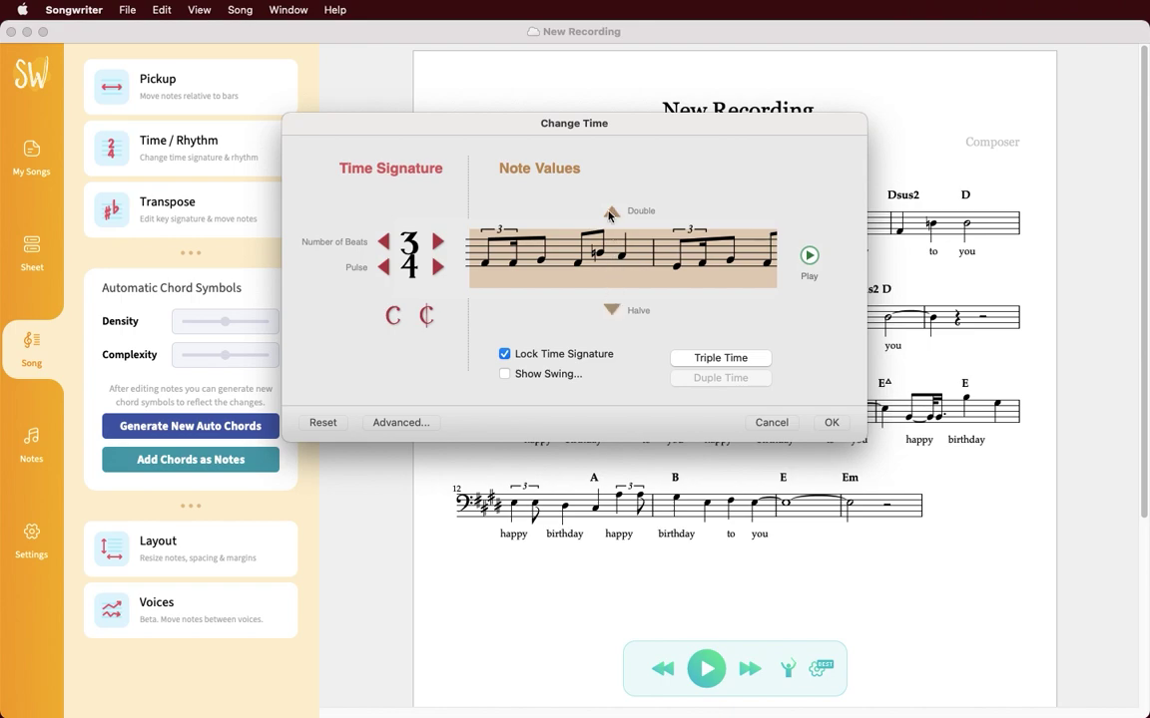
{"action": "left_click", "coordinate": [610, 213]}
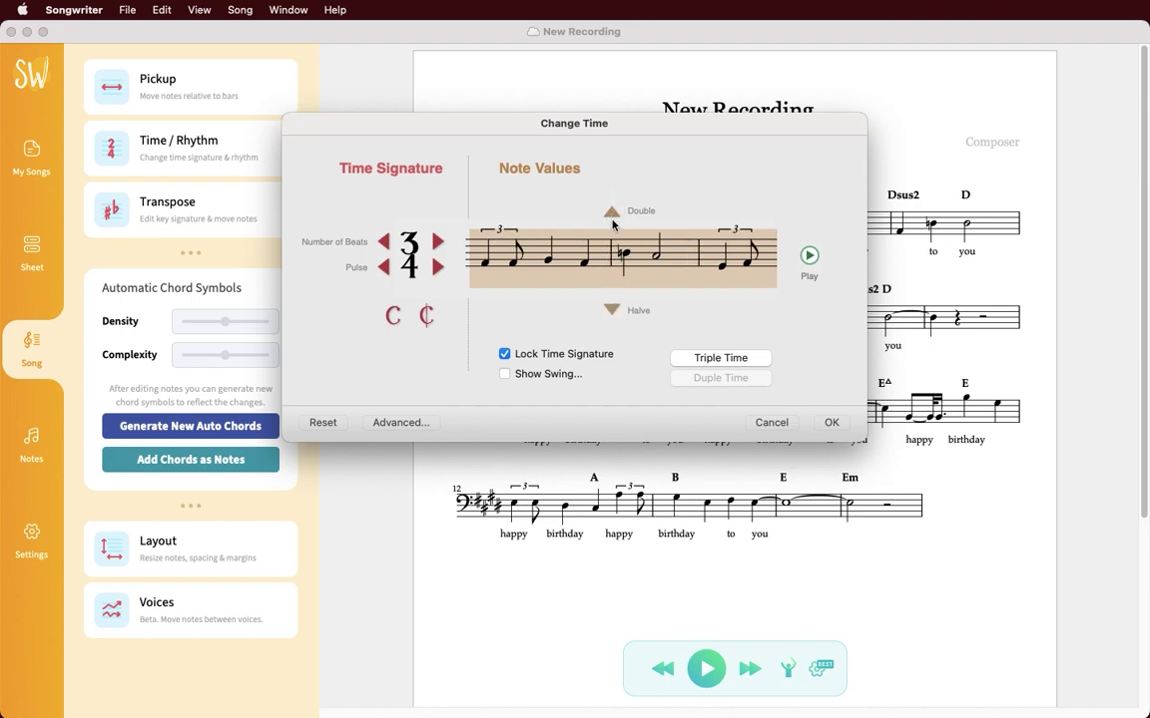
{"action": "left_click", "coordinate": [727, 365]}
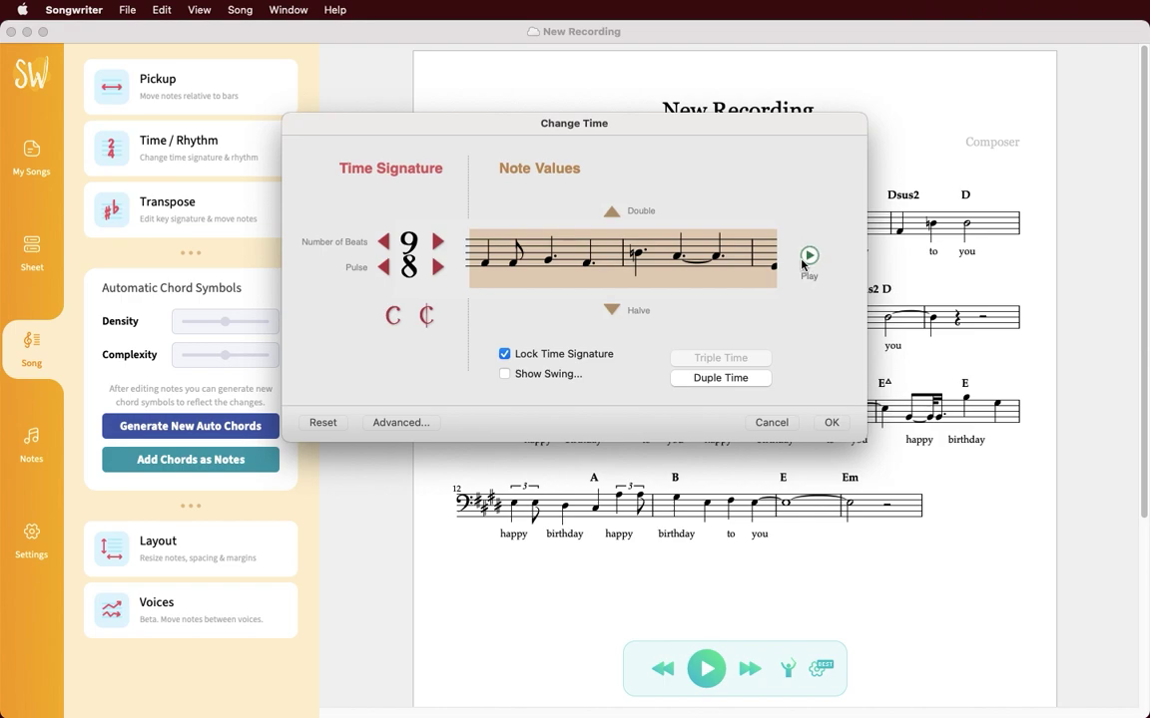
{"action": "left_click", "coordinate": [744, 378]}
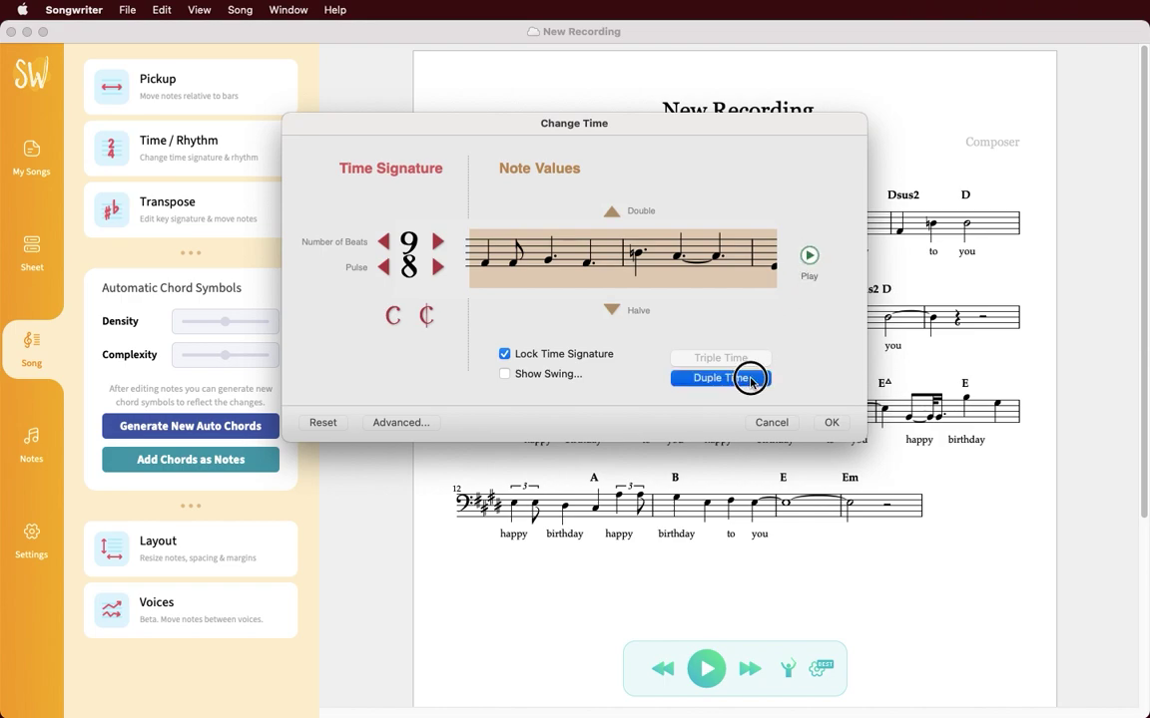
{"action": "left_click", "coordinate": [835, 423]}
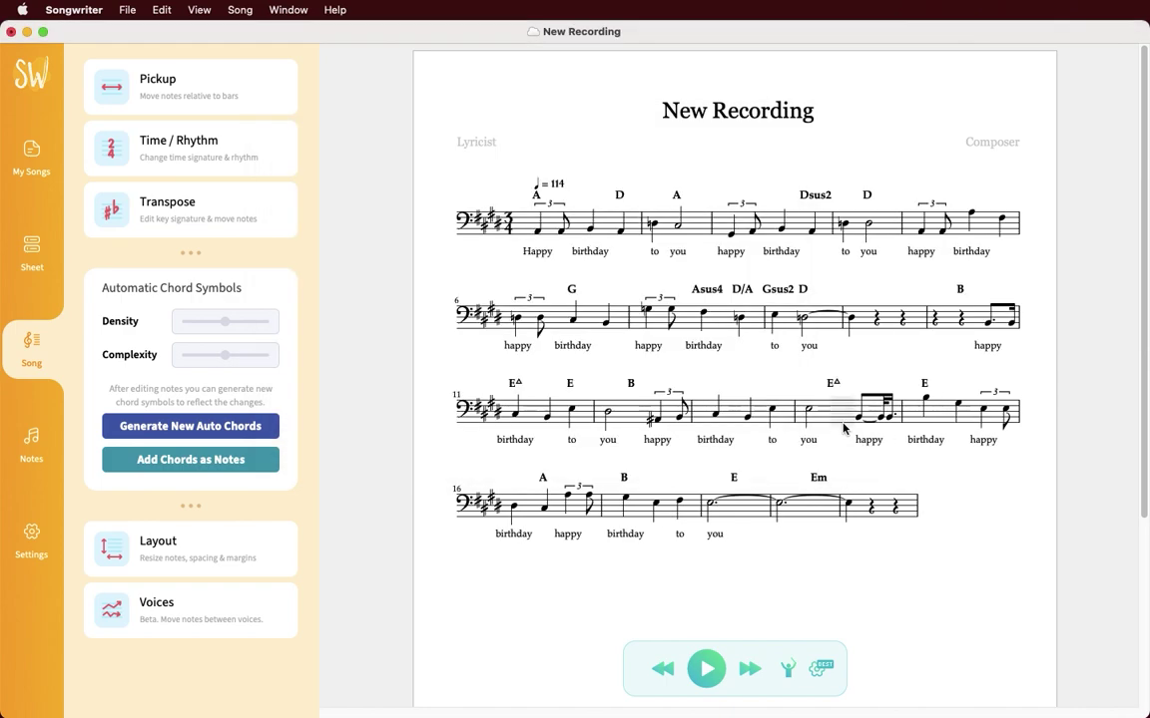
{"action": "right_click", "coordinate": [842, 225]}
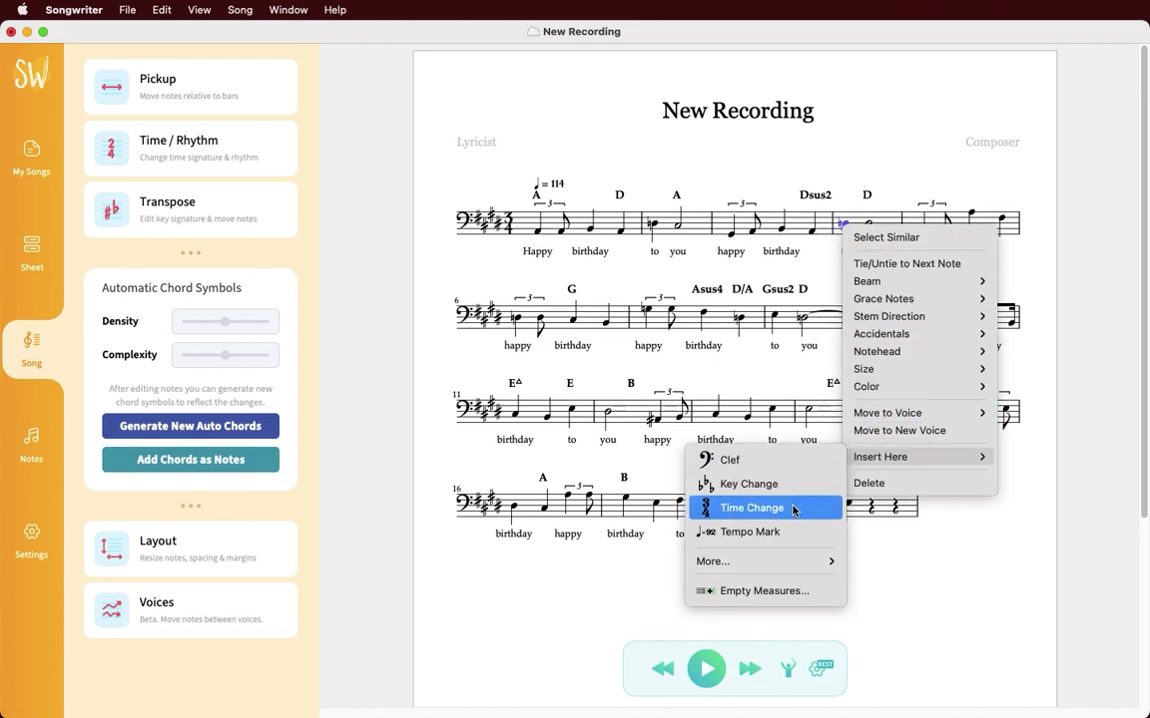
{"action": "mouse_move", "coordinate": [880, 457]}
{"action": "left_click", "coordinate": [729, 370]}
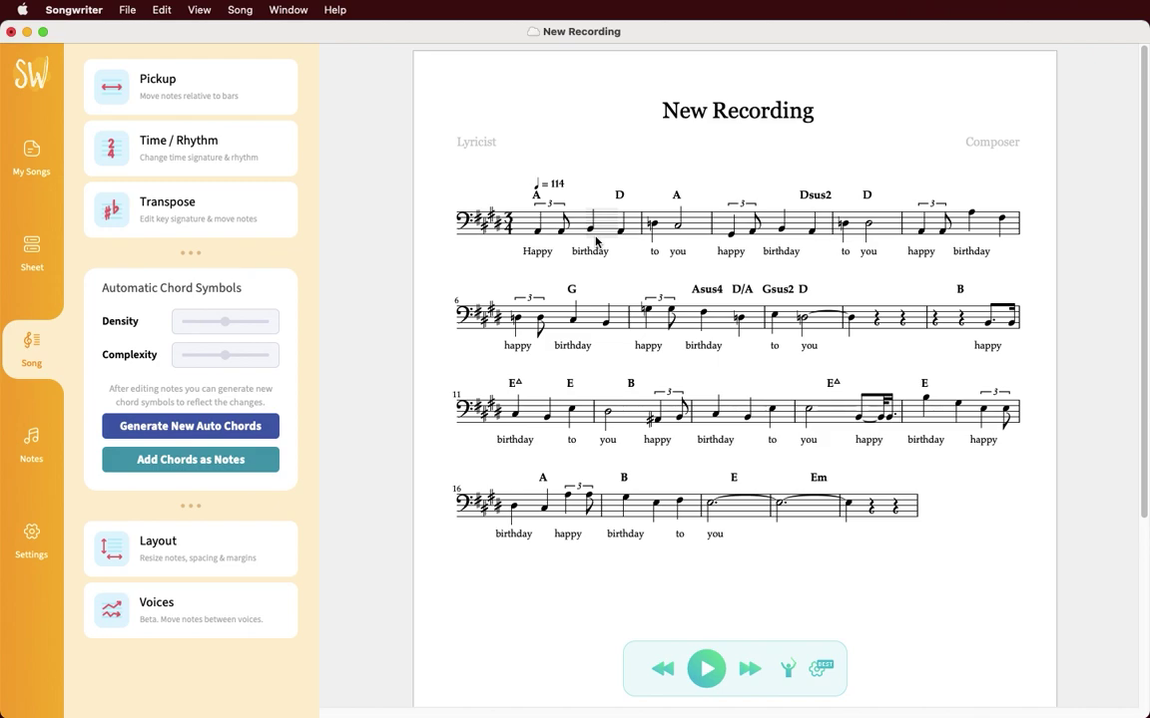
- Shift the melody right one beat into a pickup, hiding the initial rests
{"action": "left_click", "coordinate": [249, 87]}
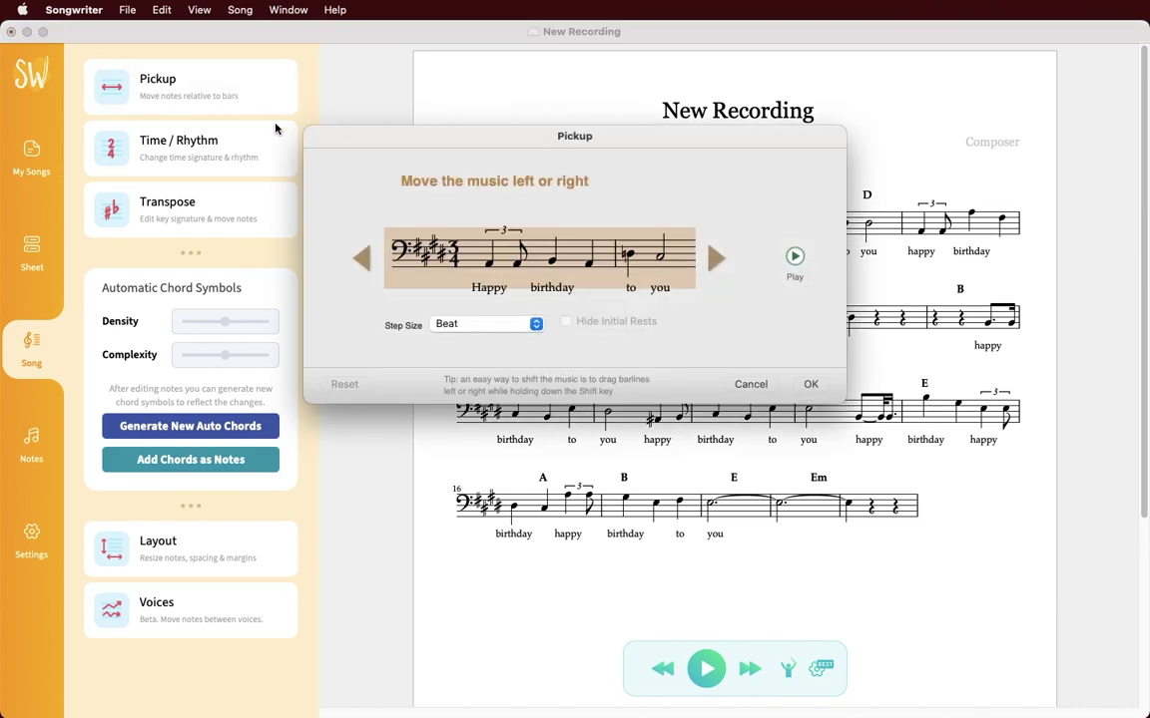
{"action": "left_click", "coordinate": [715, 261]}
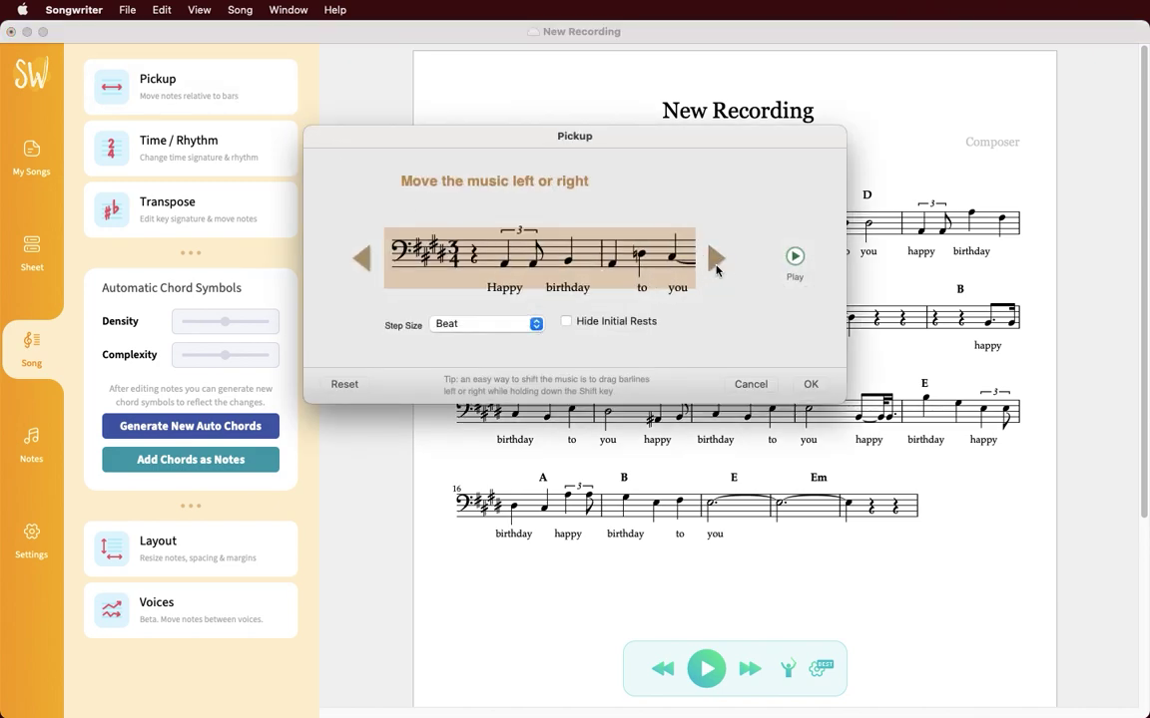
{"action": "left_click", "coordinate": [648, 322]}
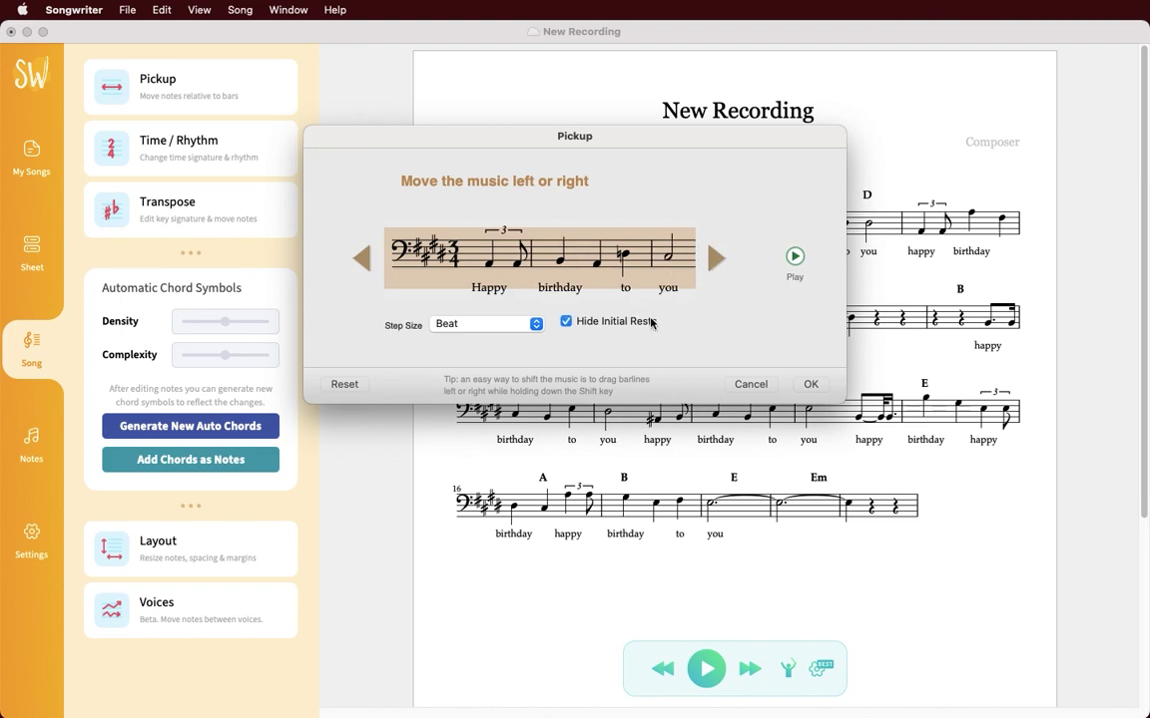
{"action": "left_click", "coordinate": [811, 385]}
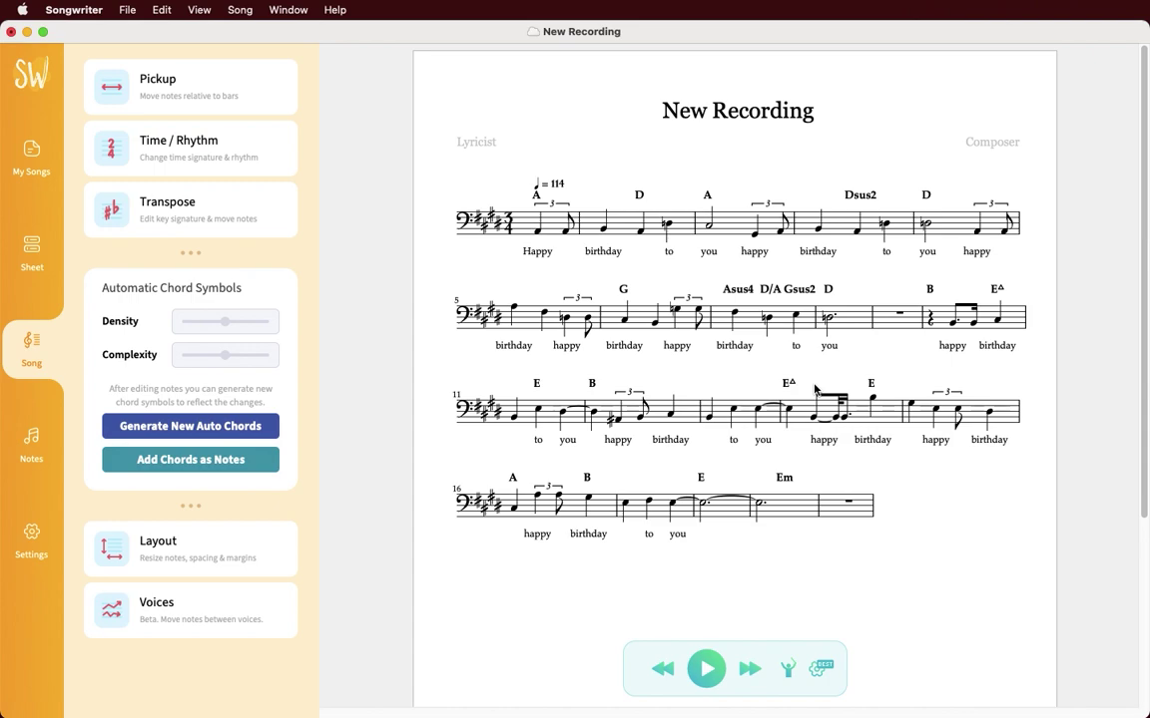
- Show the piano staves, audition from bar 7, and drag the measure-10 barline to reinterpret rhythms
{"action": "left_click", "coordinate": [48, 249]}
{"action": "left_click", "coordinate": [197, 631]}
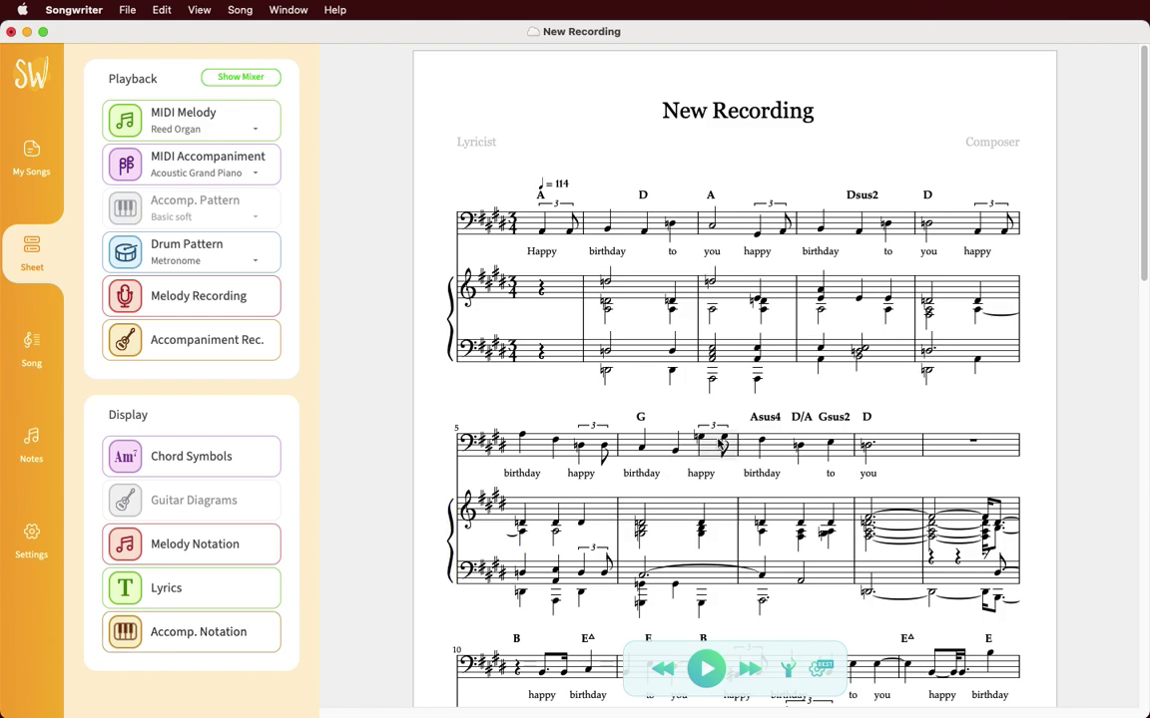
{"action": "left_click", "coordinate": [714, 442]}
{"action": "key", "text": "space"}
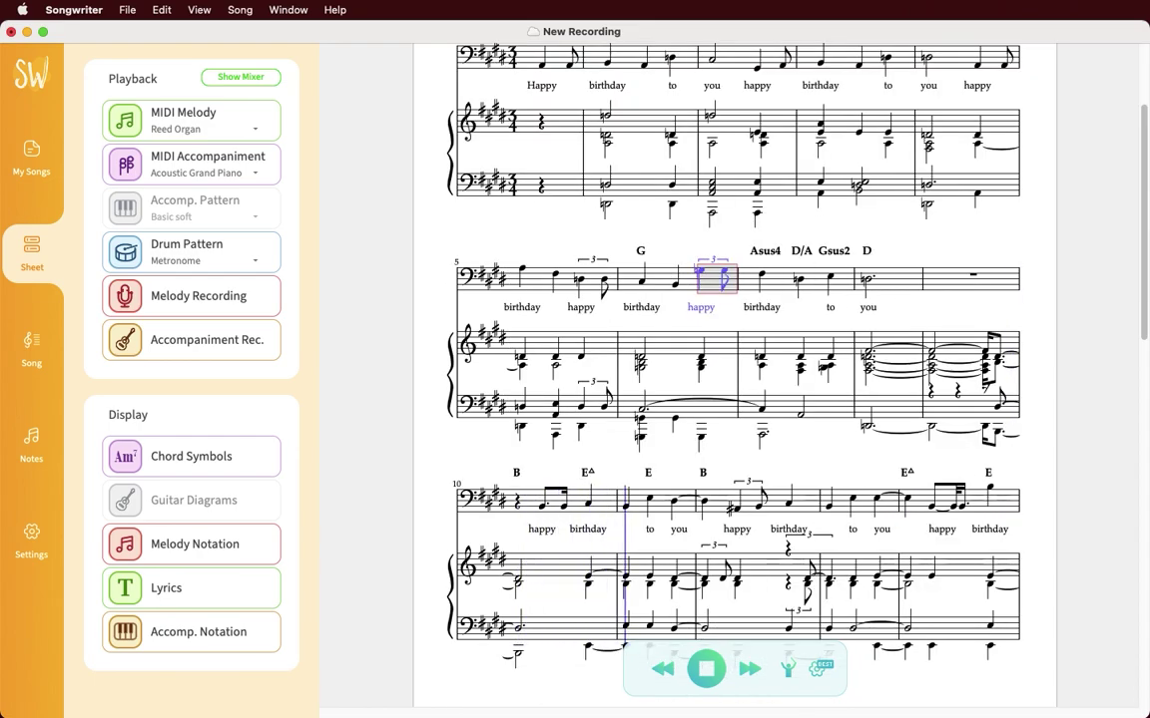
{"action": "key", "text": "space"}
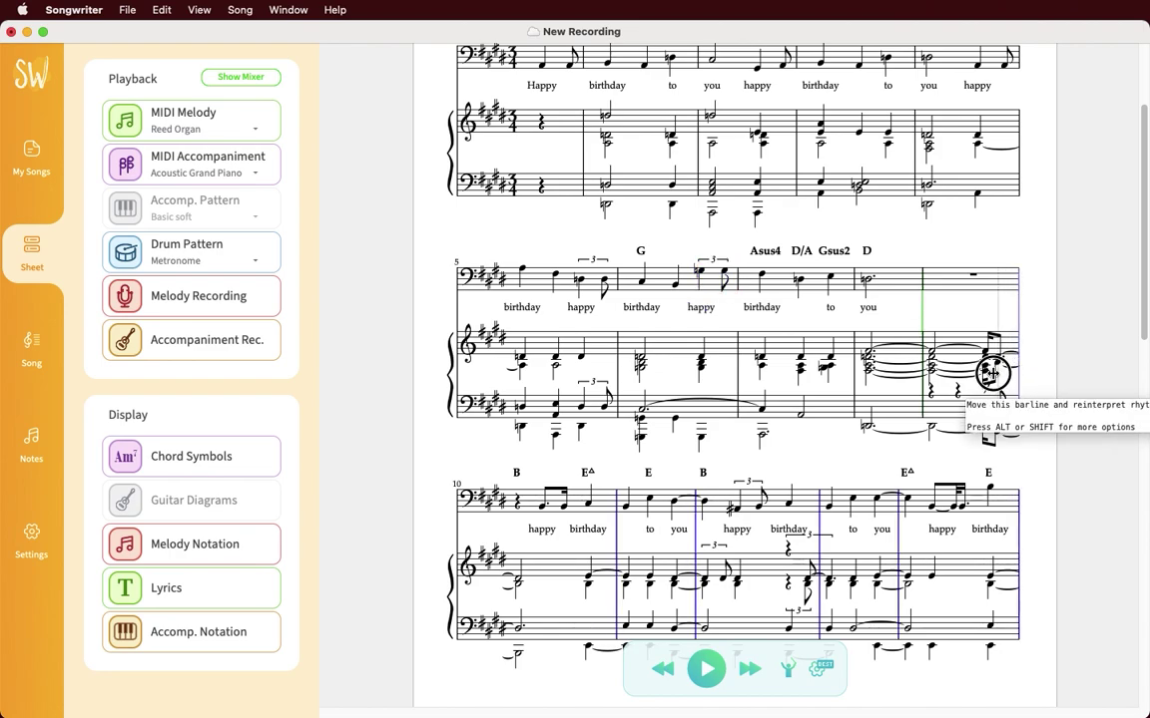
{"action": "left_click_drag", "start_coordinate": [999, 392], "coordinate": [989, 377]}
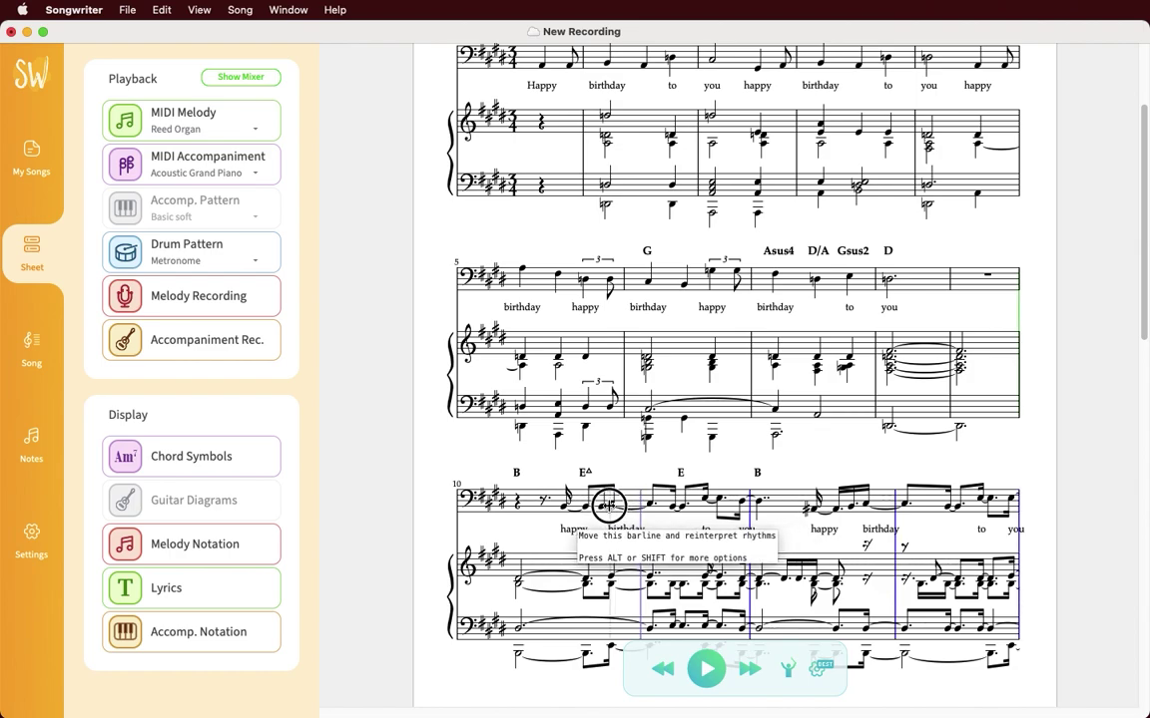
{"action": "left_click_drag", "start_coordinate": [605, 506], "coordinate": [606, 510]}
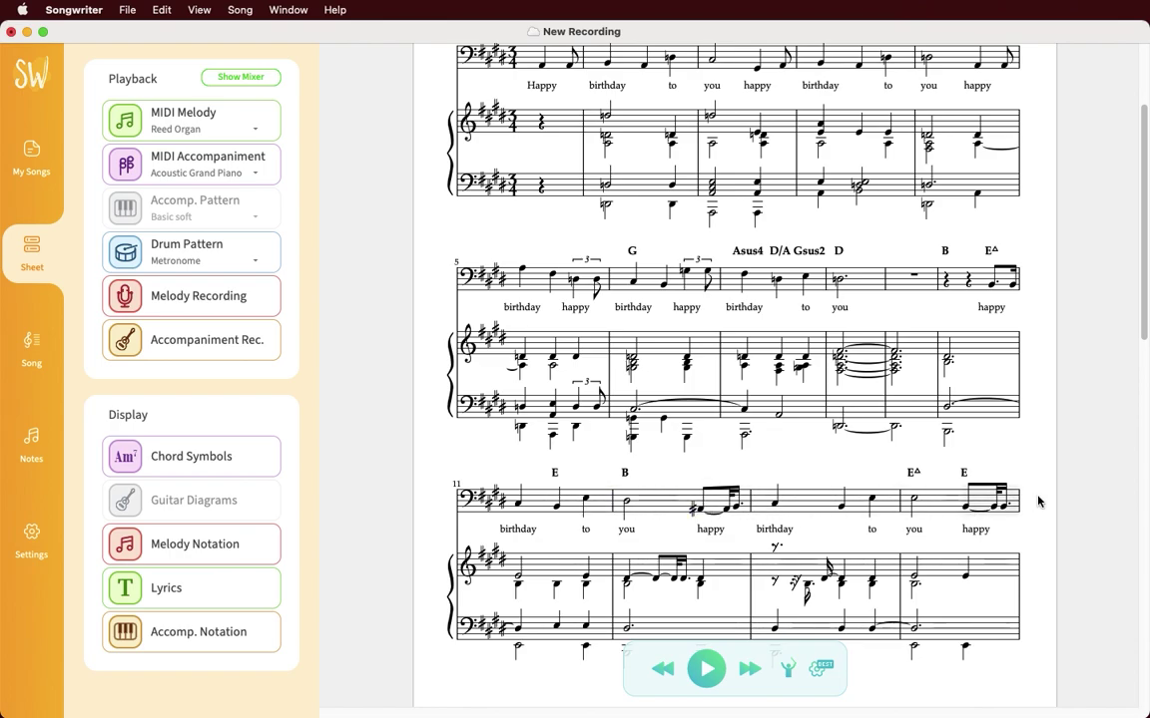
- Select the trailing rest measures at the song's end and delete them from the Notes tab
{"action": "scroll", "coordinate": [1038, 502], "scroll_direction": "down", "scroll_amount": 1}
{"action": "scroll", "coordinate": [1038, 502], "scroll_direction": "down", "scroll_amount": 8}
{"action": "scroll", "coordinate": [1038, 502], "scroll_direction": "down", "scroll_amount": 3}
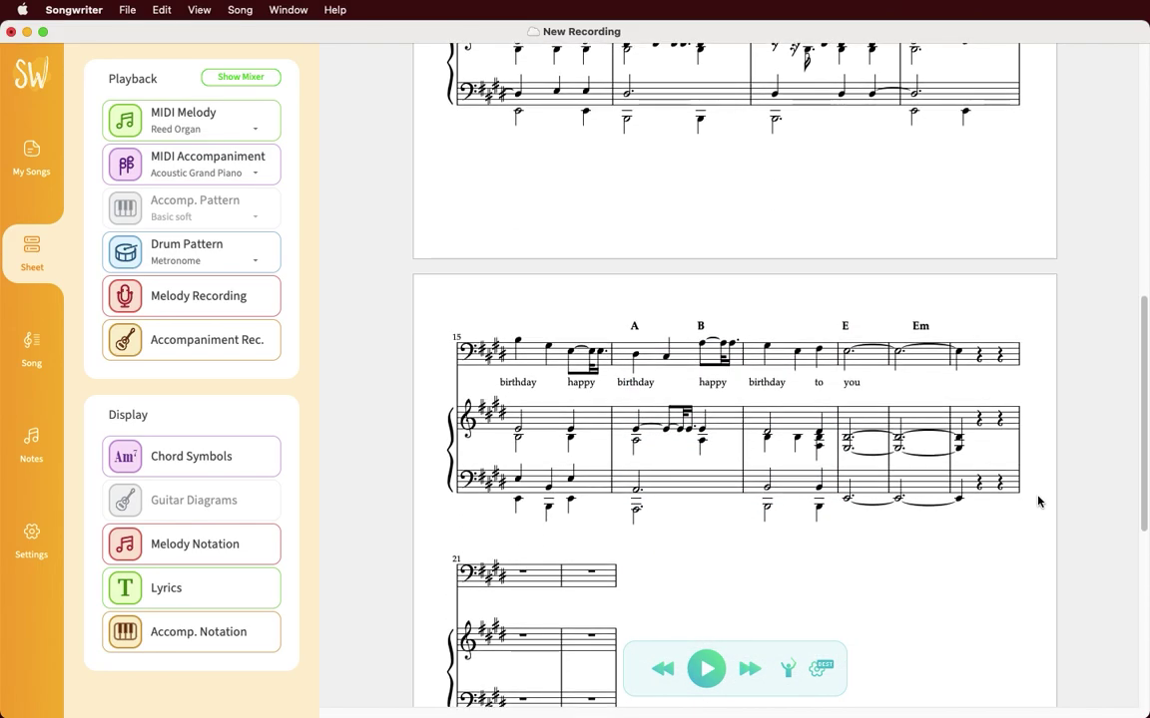
{"action": "scroll", "coordinate": [1038, 502], "scroll_direction": "down", "scroll_amount": 2}
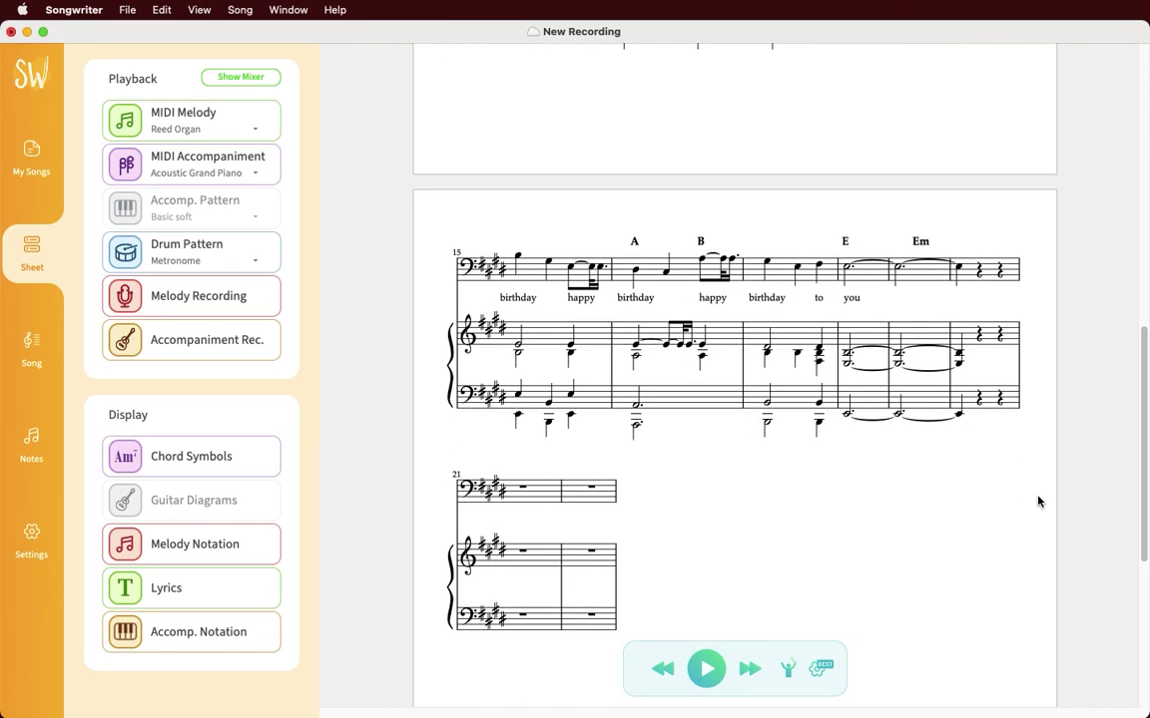
{"action": "left_click_drag", "start_coordinate": [1046, 650], "coordinate": [952, 265]}
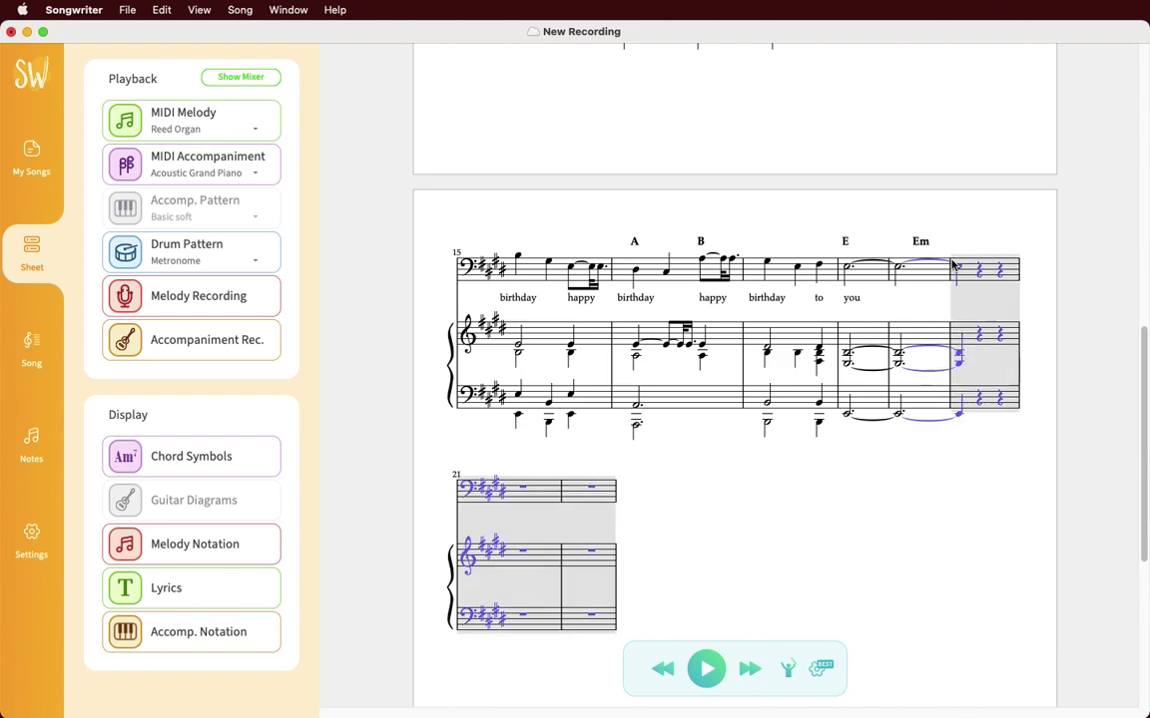
{"action": "left_click", "coordinate": [53, 449]}
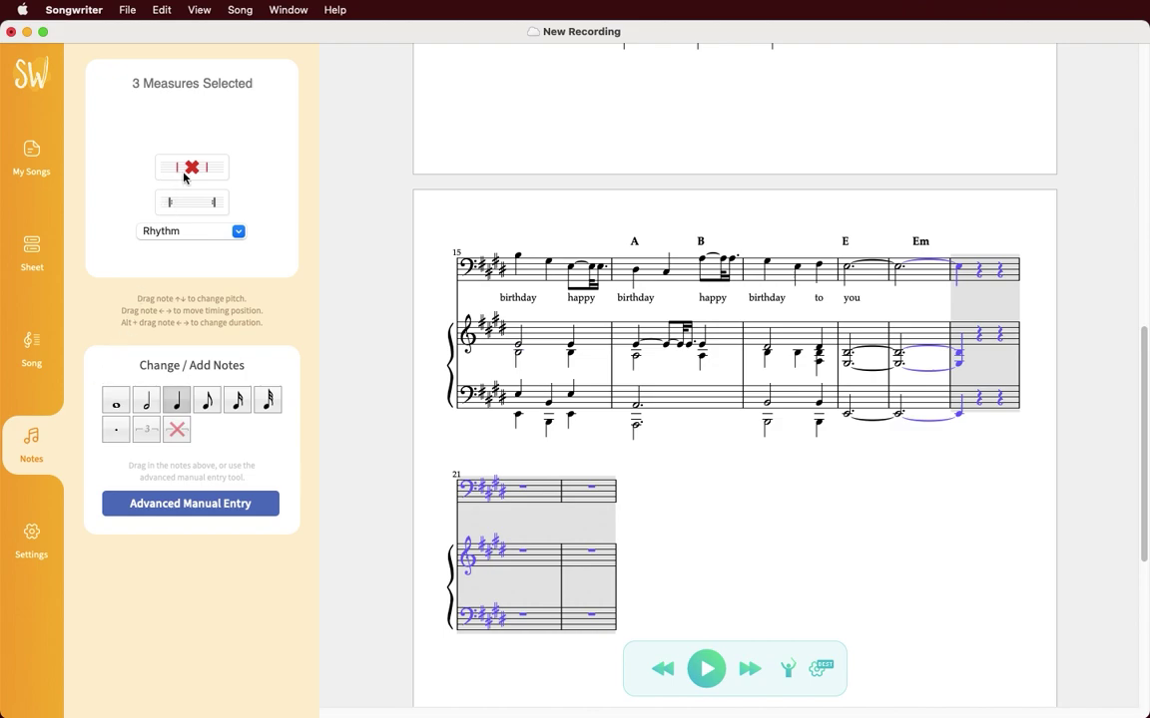
{"action": "left_click", "coordinate": [187, 166]}
{"action": "left_click", "coordinate": [344, 253]}
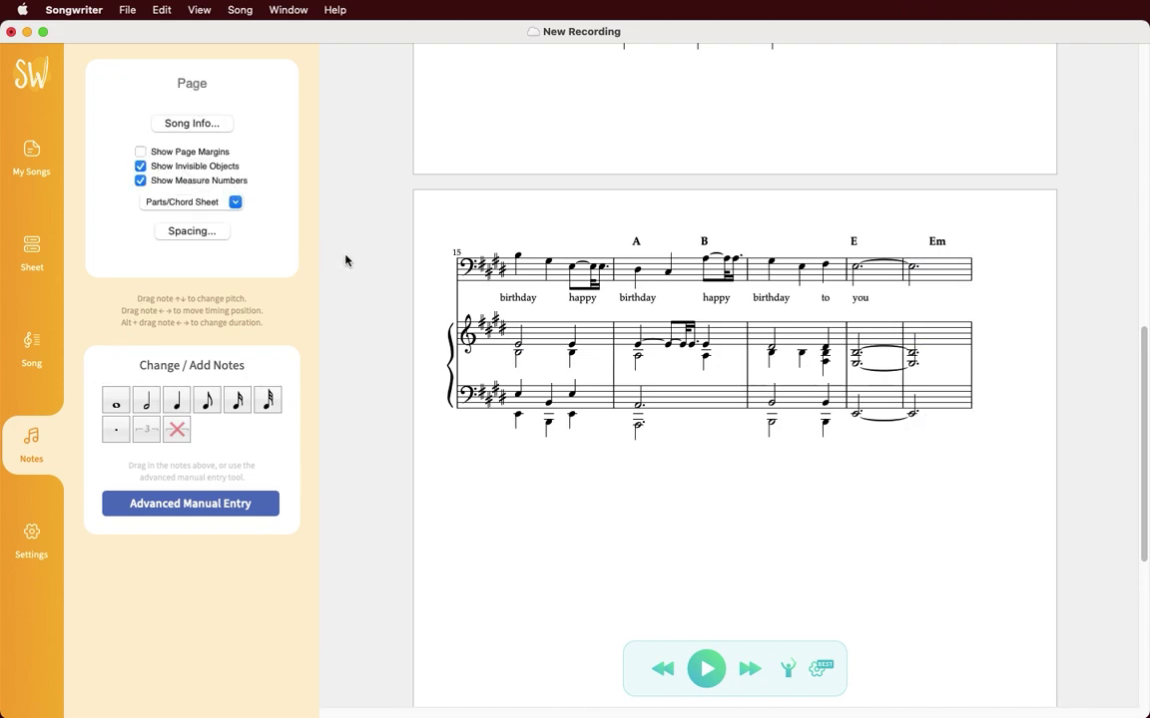
{"action": "scroll", "coordinate": [345, 260], "scroll_direction": "up", "scroll_amount": 10}
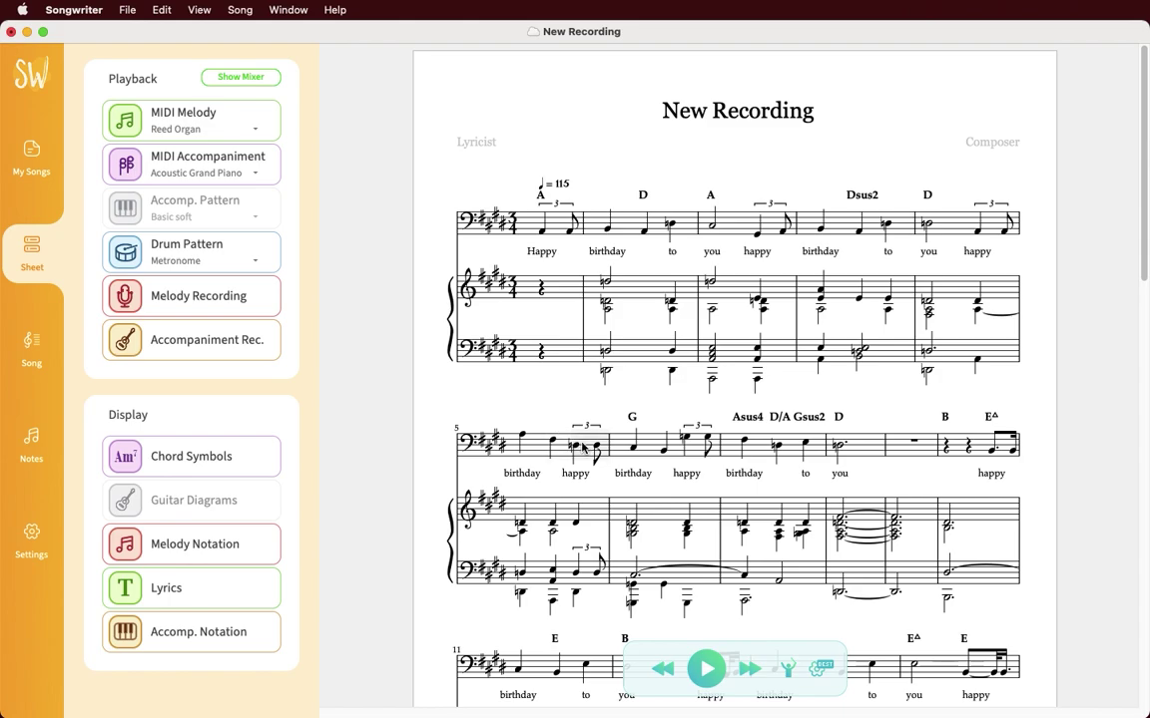
{"action": "left_click", "coordinate": [587, 447]}
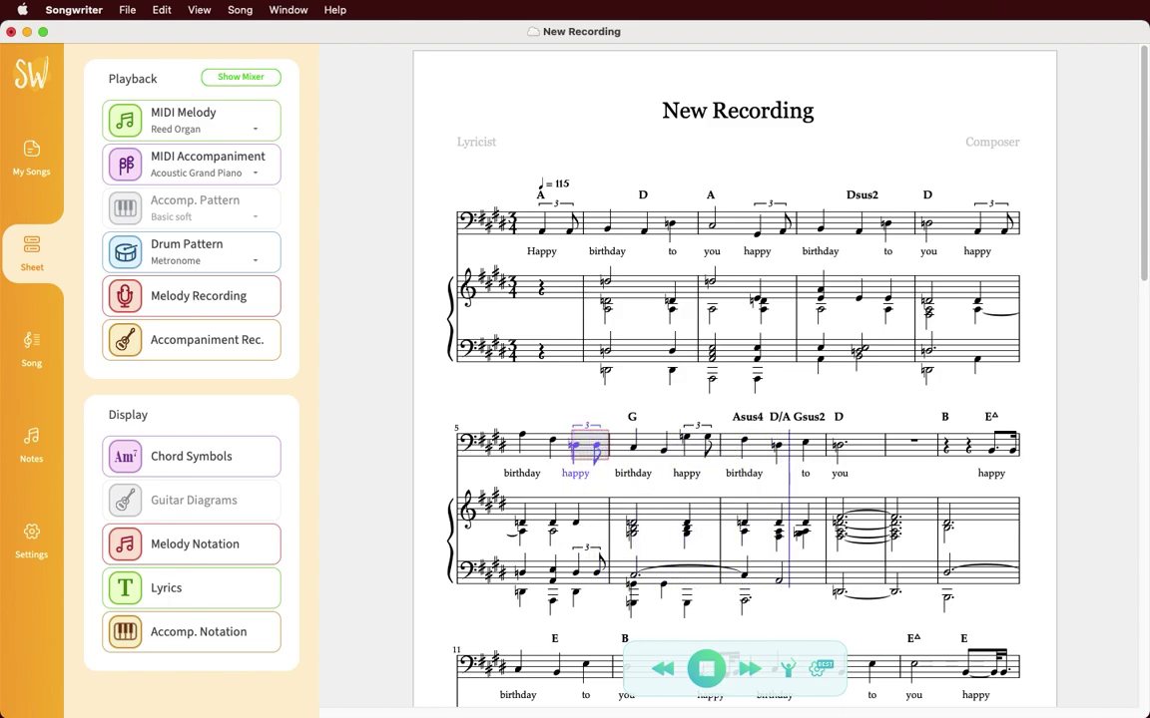
{"action": "left_click", "coordinate": [842, 449]}
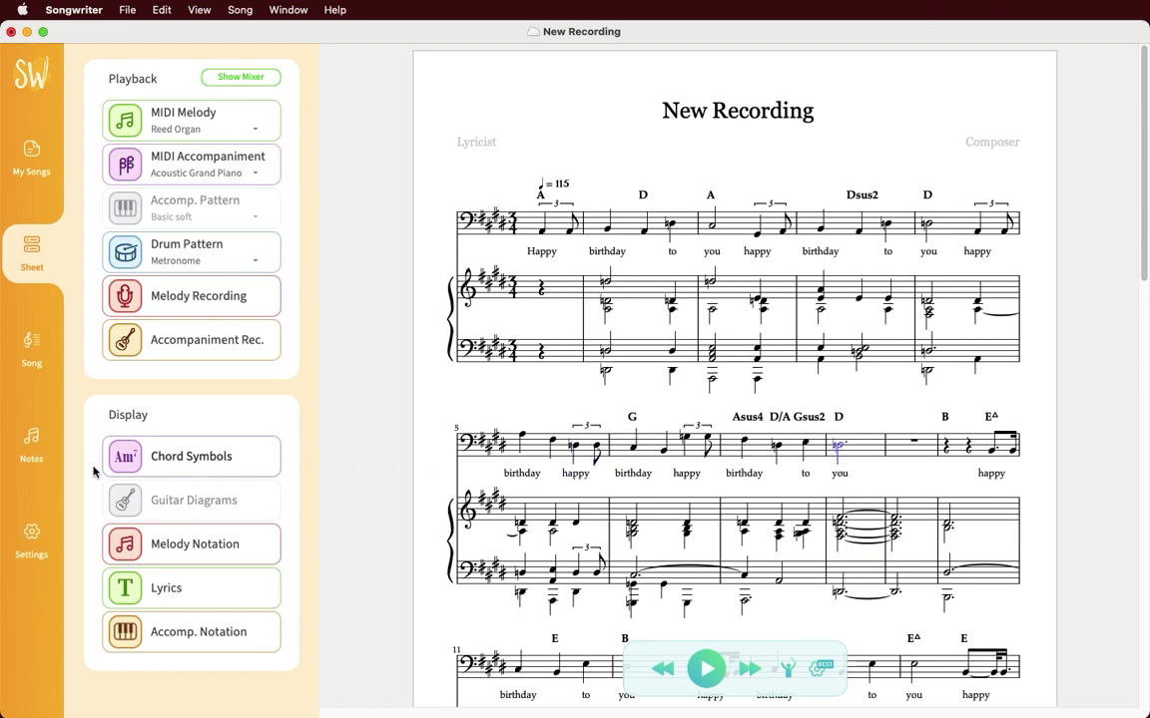
{"action": "left_click", "coordinate": [32, 454]}
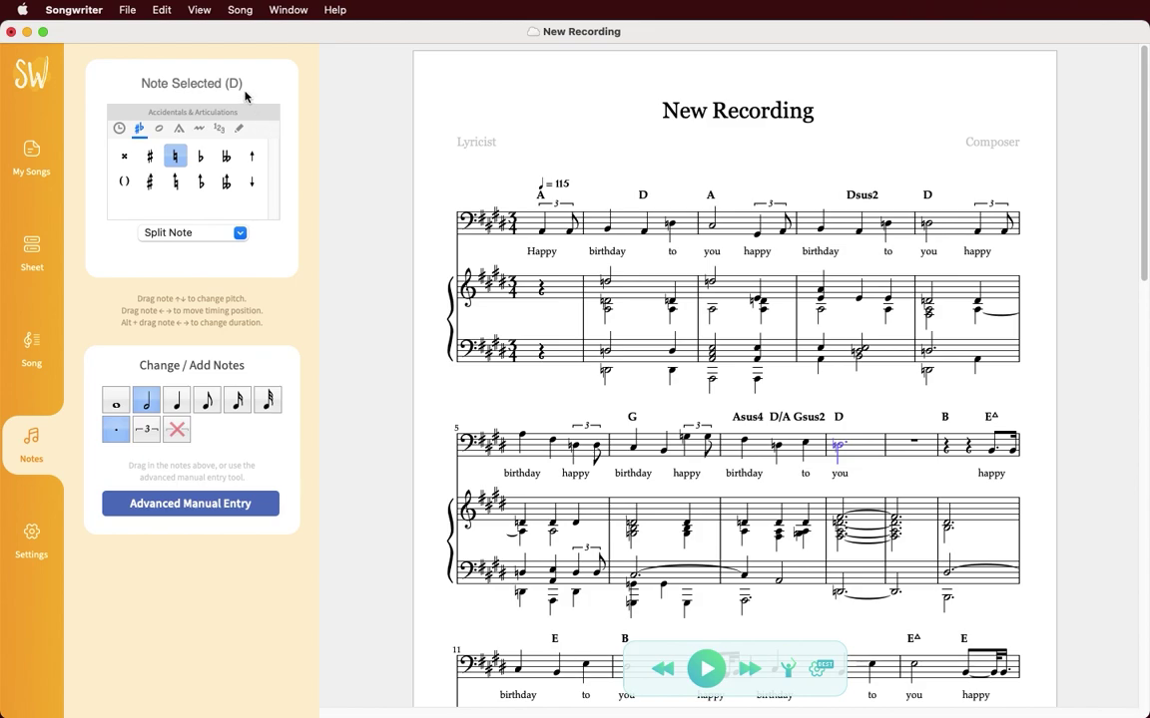
- Respell the song's key as D major in the Transpose options
{"action": "left_click", "coordinate": [32, 344]}
{"action": "left_click", "coordinate": [160, 204]}
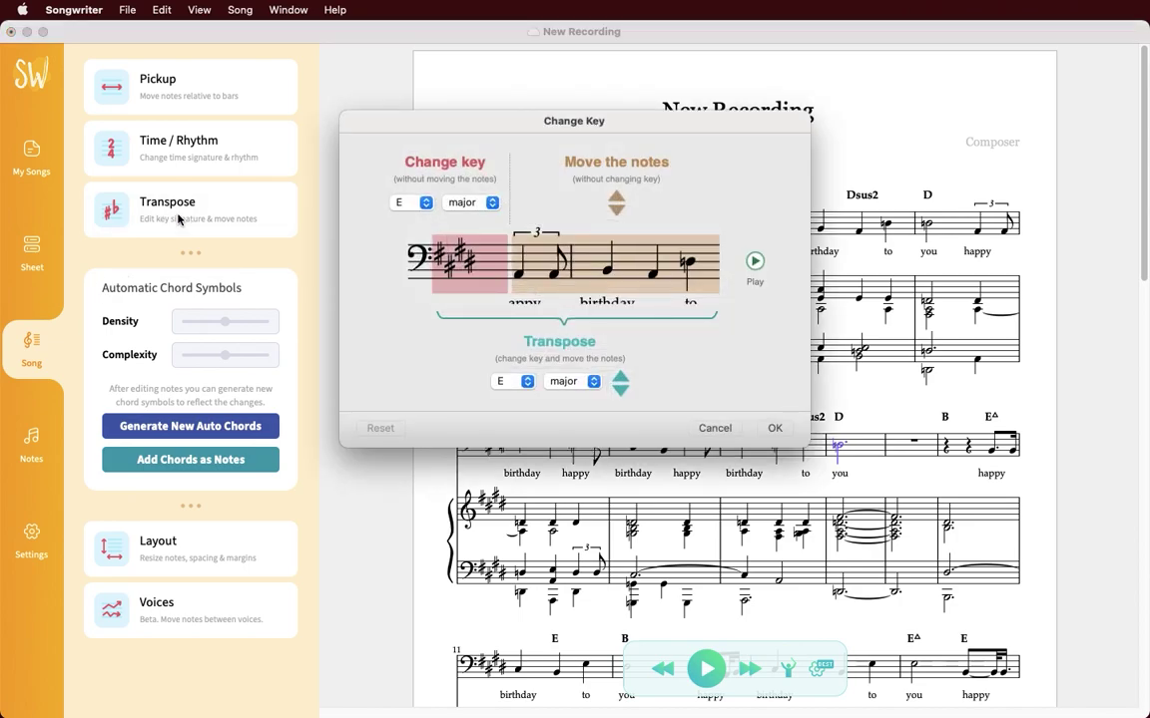
{"action": "left_click", "coordinate": [404, 206]}
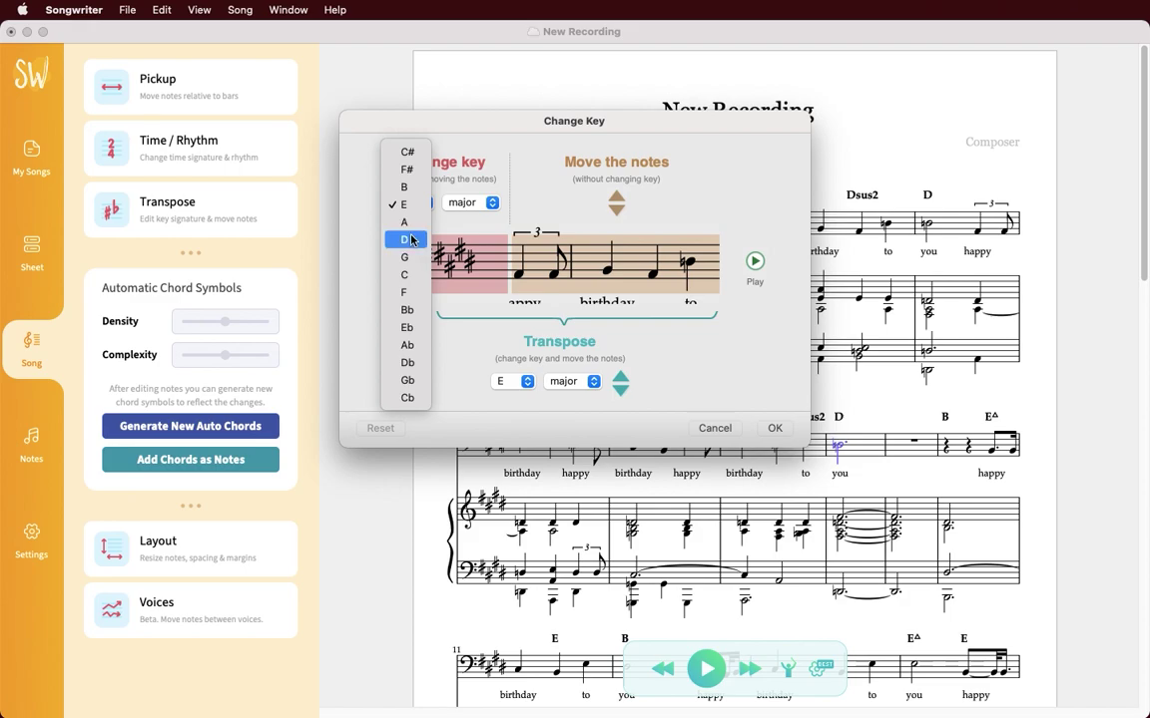
{"action": "left_click", "coordinate": [412, 237]}
{"action": "left_click", "coordinate": [777, 428]}
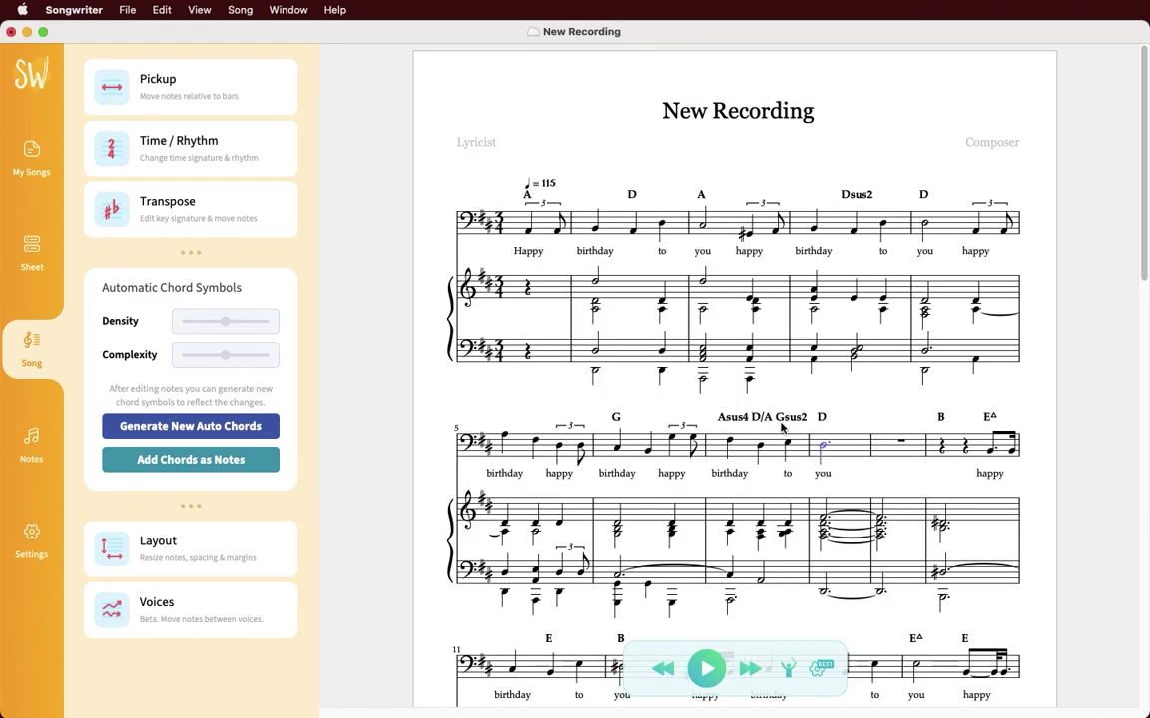
- Insert a key change to E major at the B-chord measure
{"action": "right_click", "coordinate": [946, 446]}
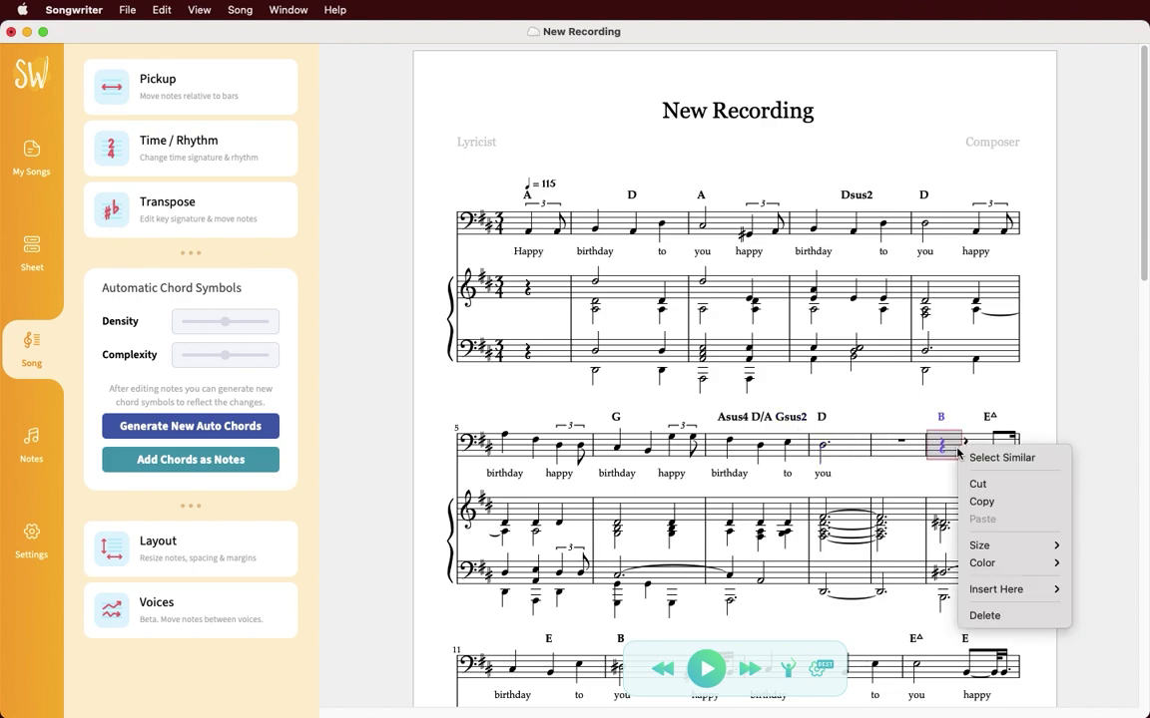
{"action": "mouse_move", "coordinate": [996, 589]}
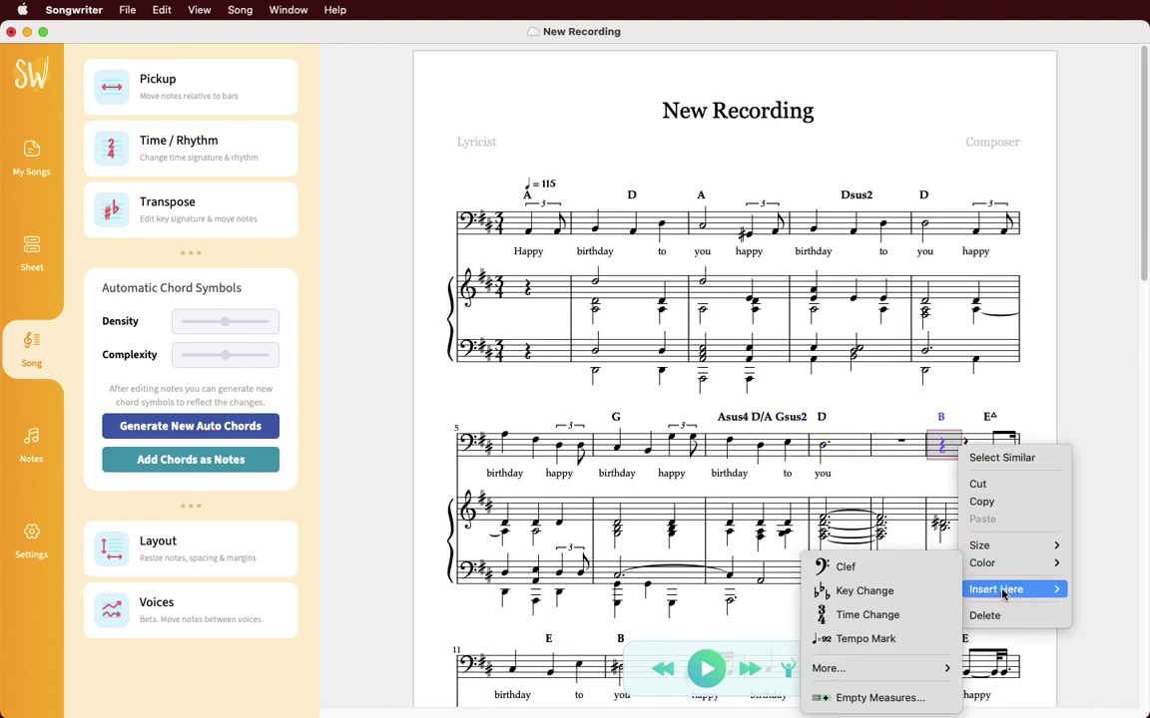
{"action": "left_click", "coordinate": [898, 590]}
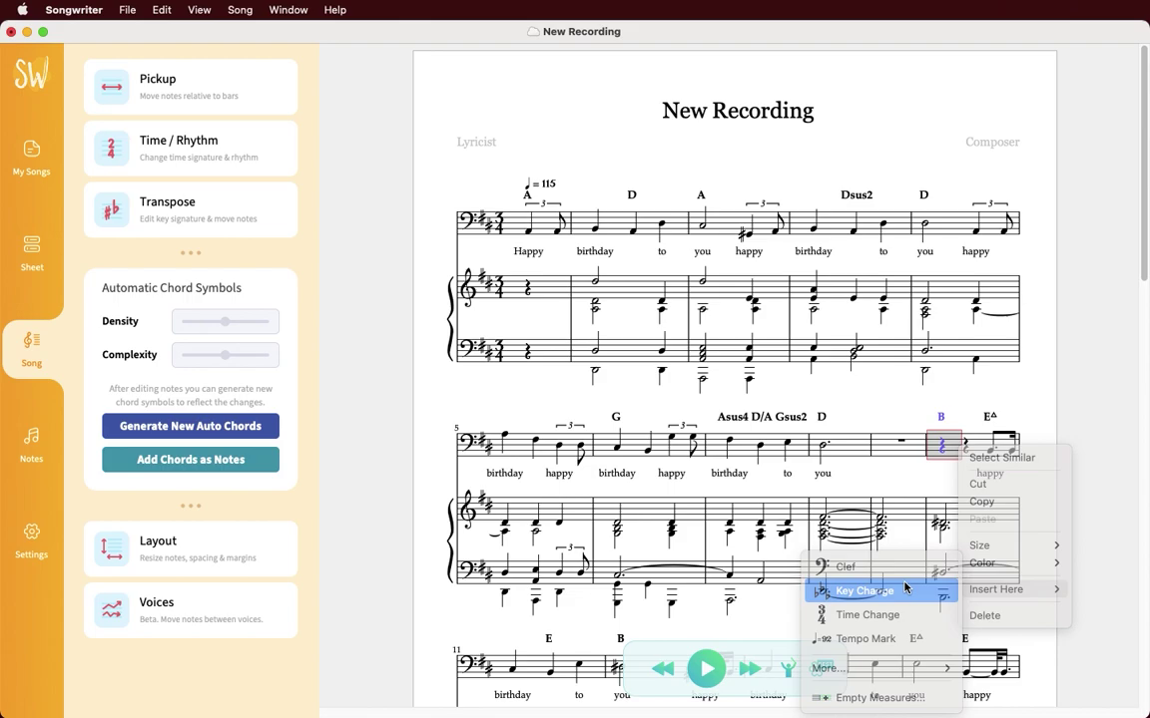
{"action": "left_click", "coordinate": [620, 213]}
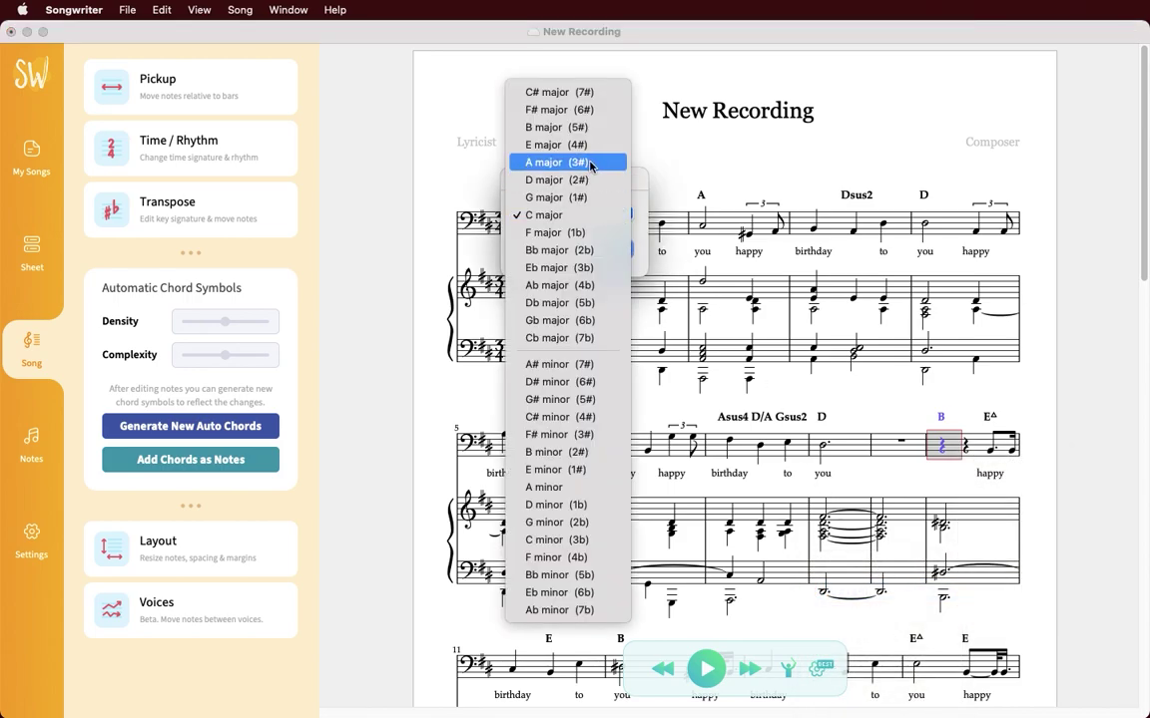
{"action": "left_click", "coordinate": [585, 154]}
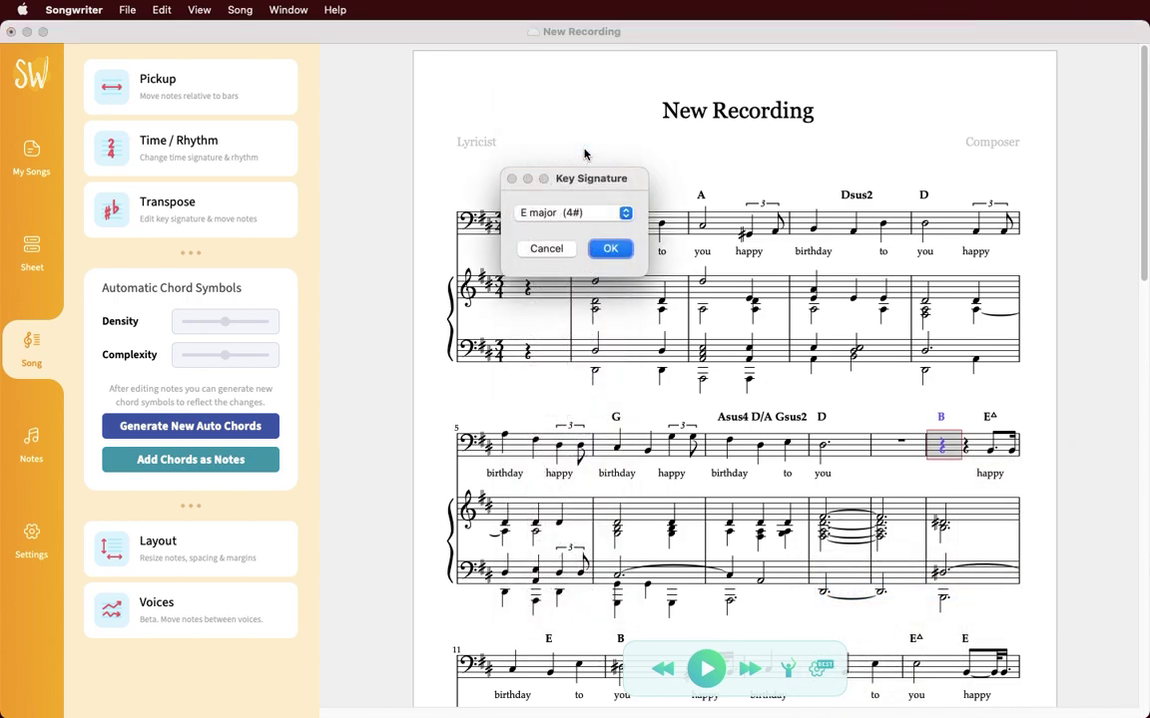
{"action": "left_click", "coordinate": [611, 251]}
{"action": "scroll", "coordinate": [385, 337], "scroll_direction": "down", "scroll_amount": 3}
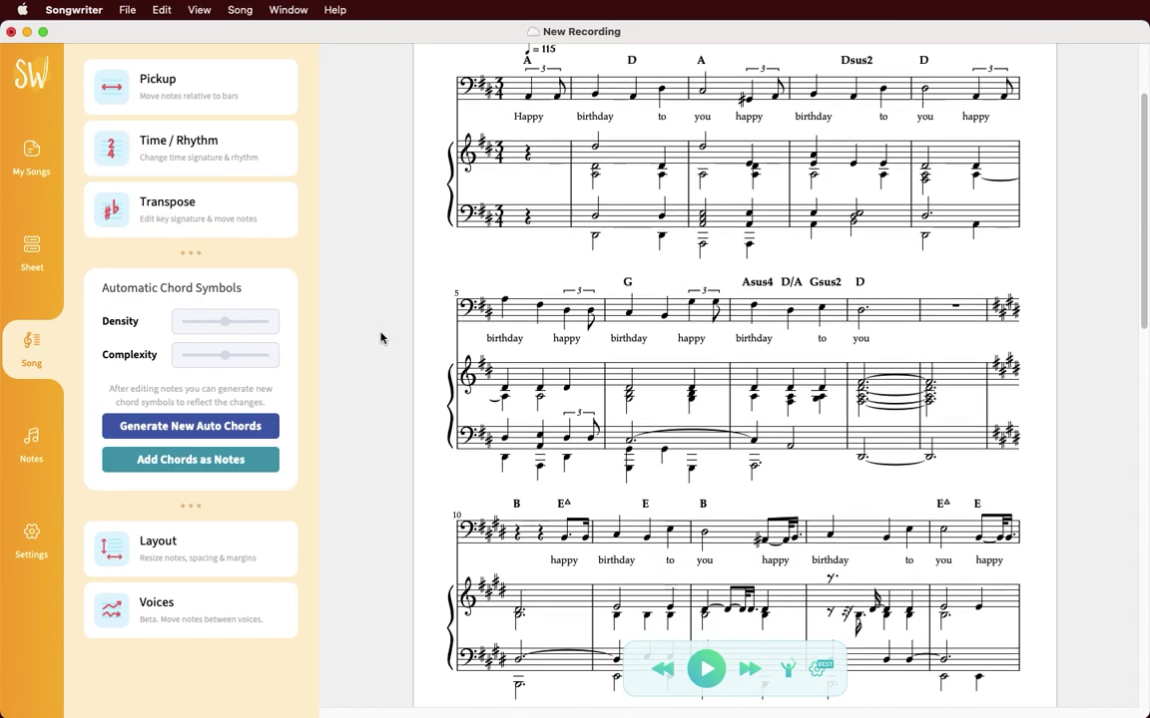
- Transpose the song down to C major
{"action": "left_click", "coordinate": [235, 230]}
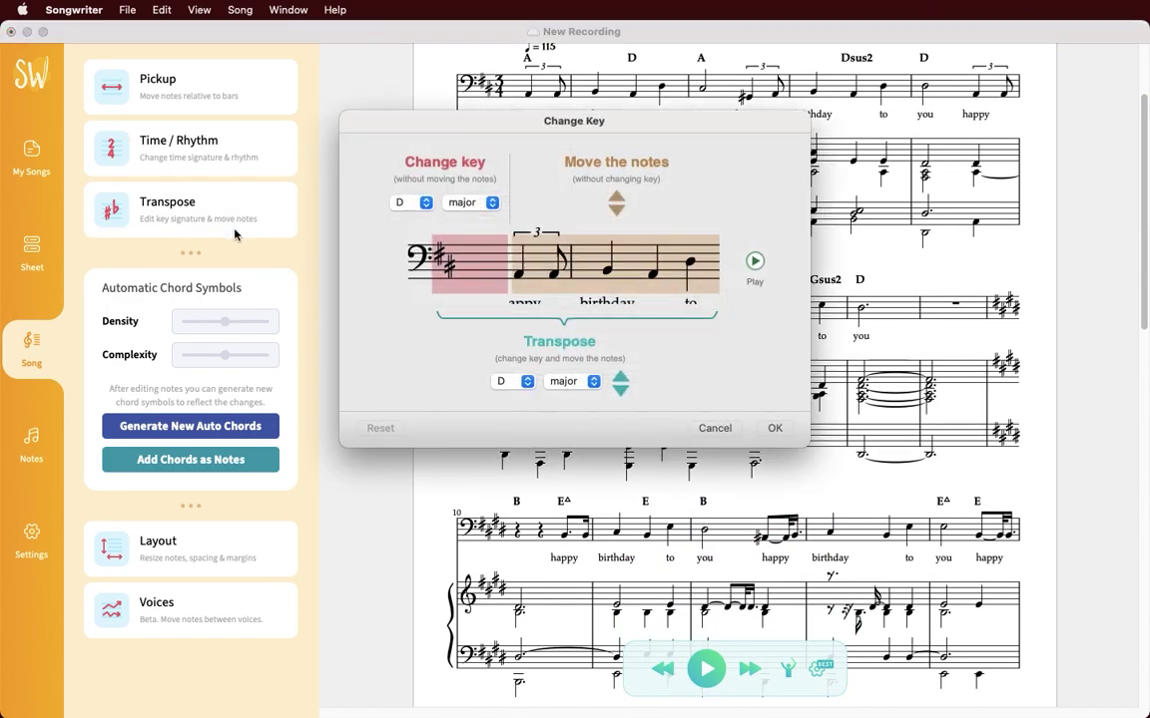
{"action": "left_click", "coordinate": [619, 388]}
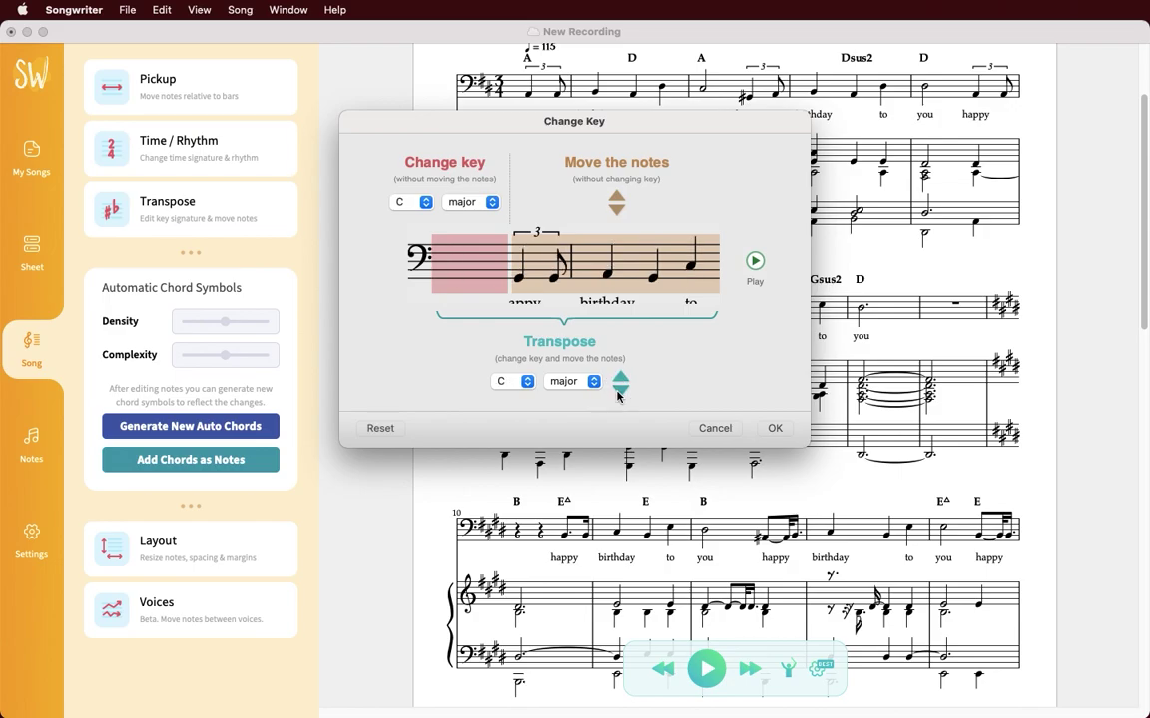
{"action": "left_click", "coordinate": [759, 429]}
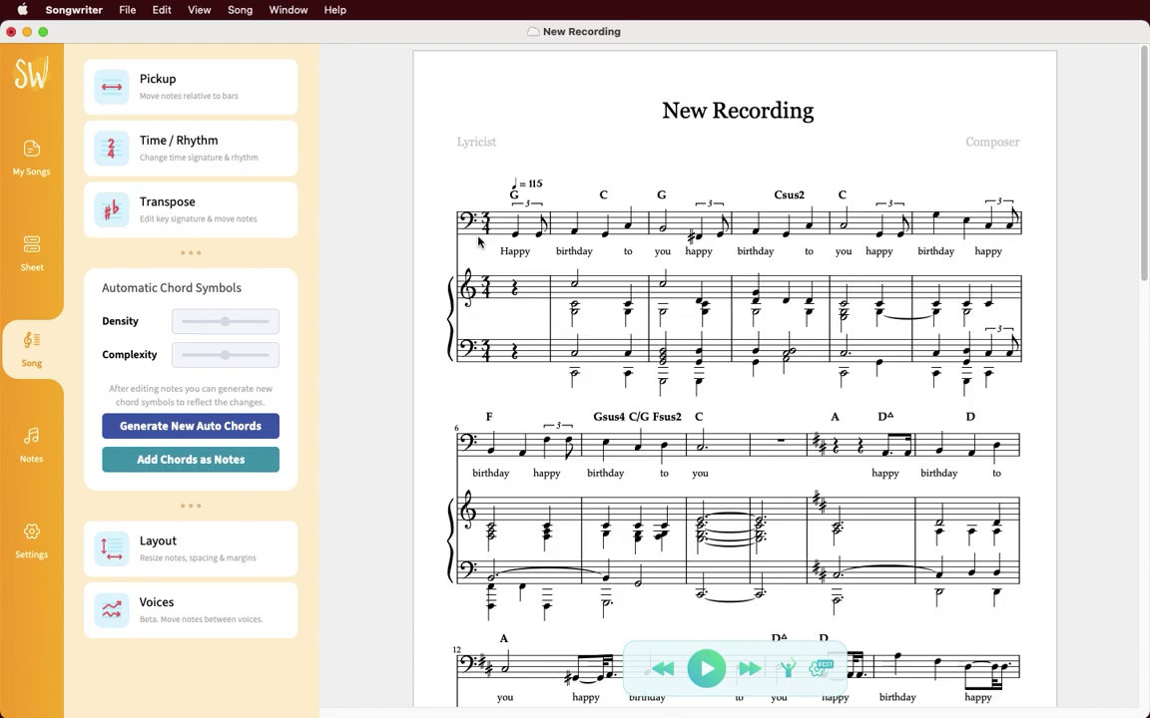
- Change the melody clef from bass to treble 8vb, then select and deselect the melody part
{"action": "left_click", "coordinate": [471, 223]}
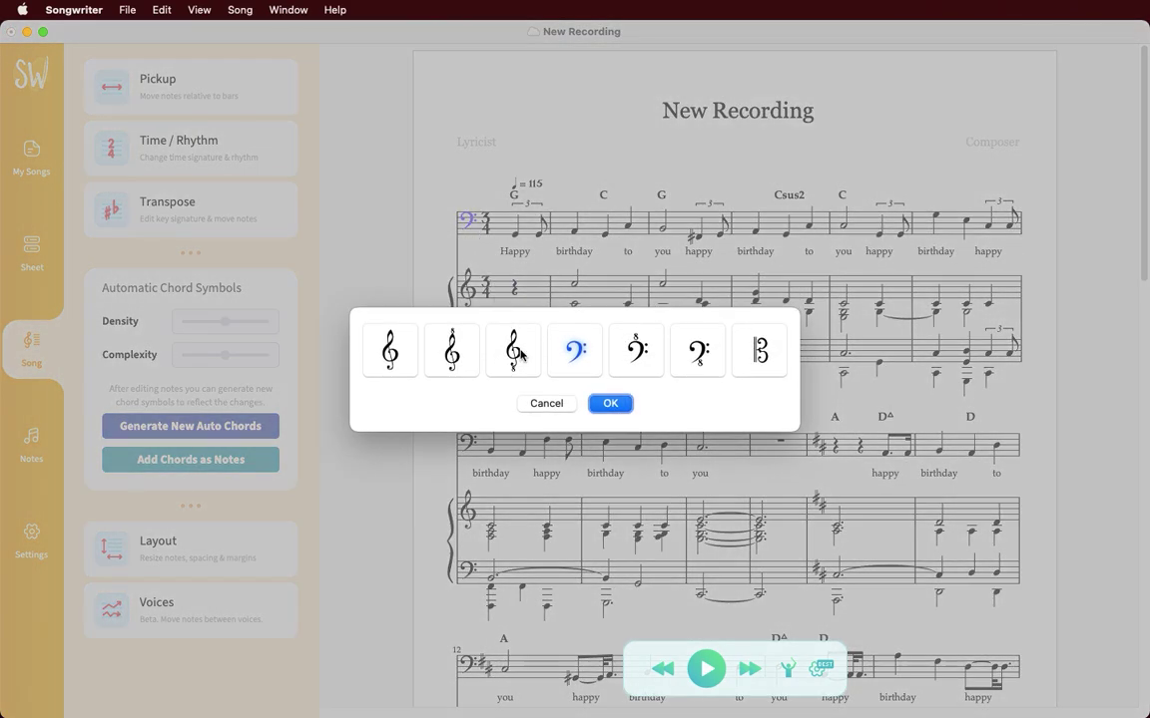
{"action": "left_click", "coordinate": [491, 337]}
{"action": "left_click", "coordinate": [610, 404]}
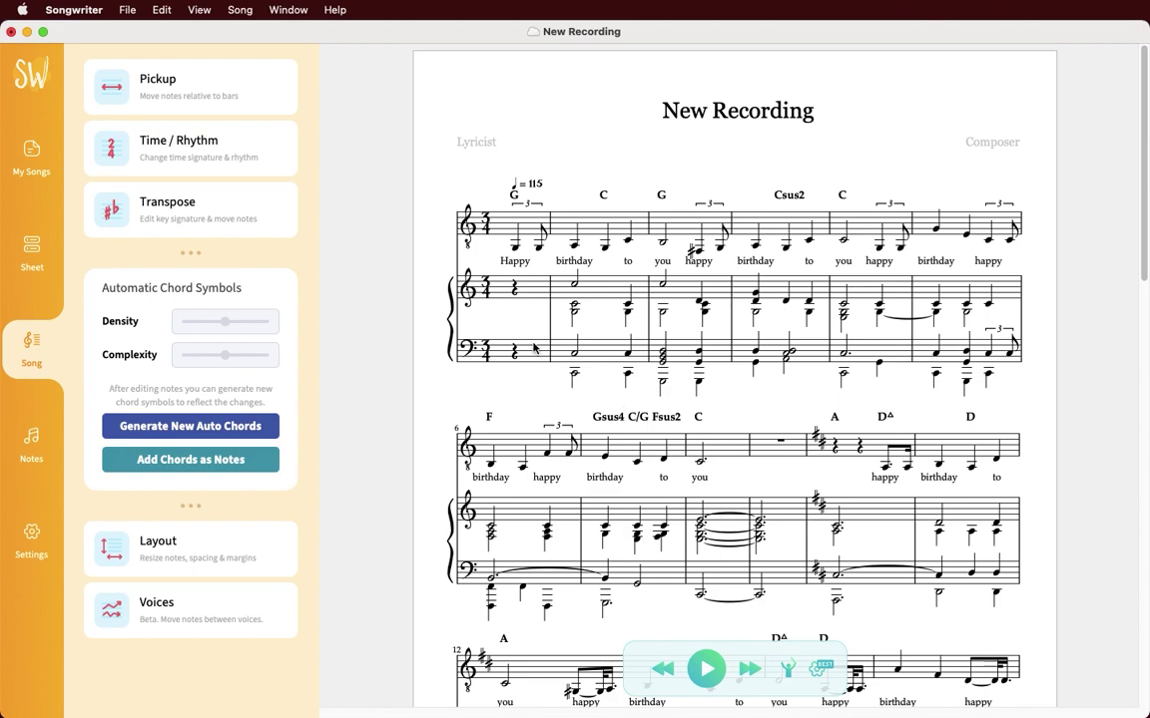
{"action": "left_click", "coordinate": [439, 234]}
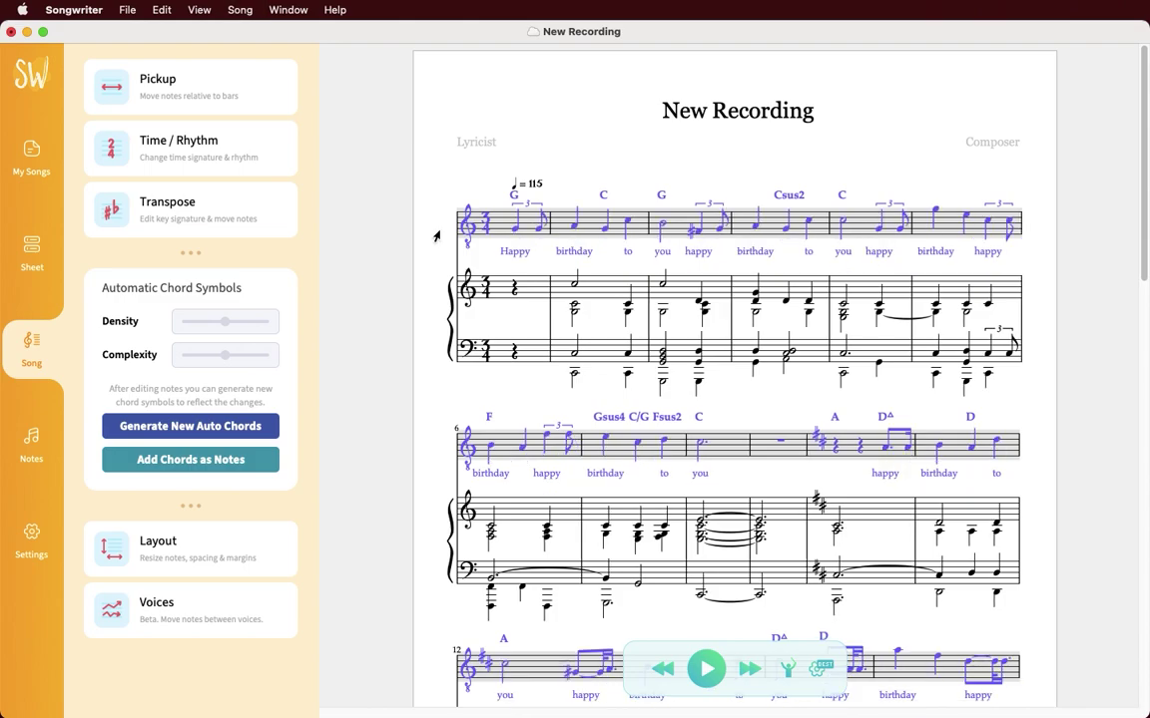
{"action": "left_click", "coordinate": [433, 188]}
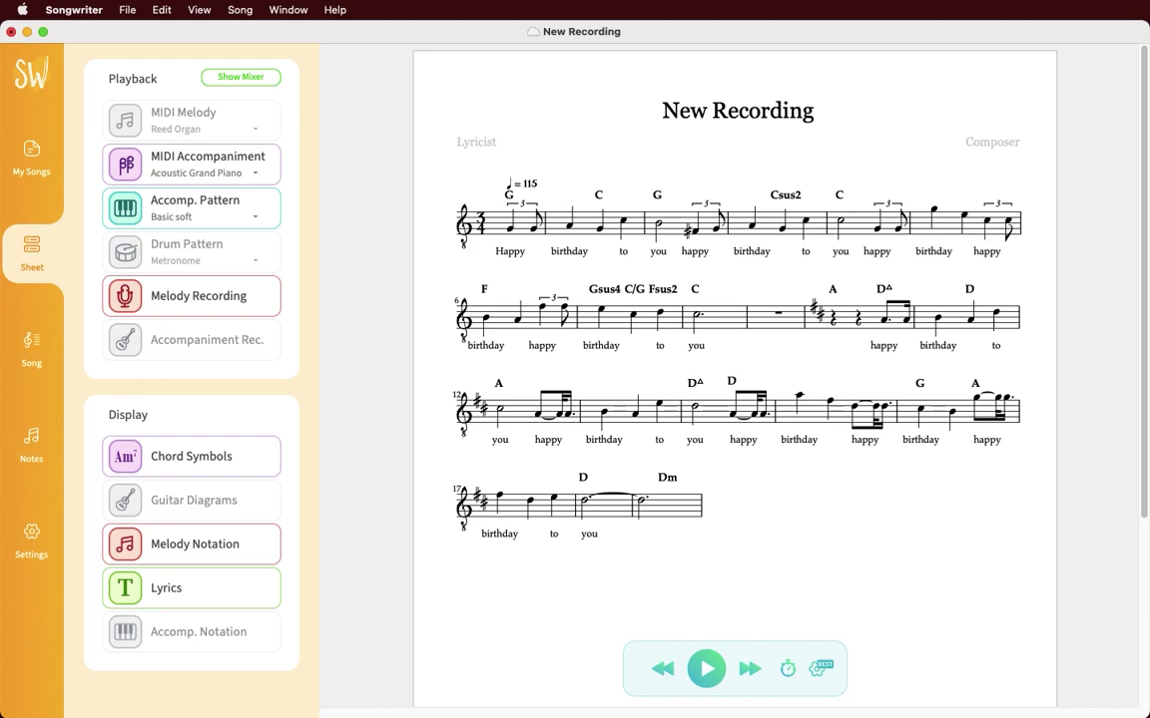
- Enable MIDI Melody, disable Accomp. Pattern and Melody Recording, then play the song briefly
{"action": "left_click", "coordinate": [212, 113]}
{"action": "left_click", "coordinate": [213, 203]}
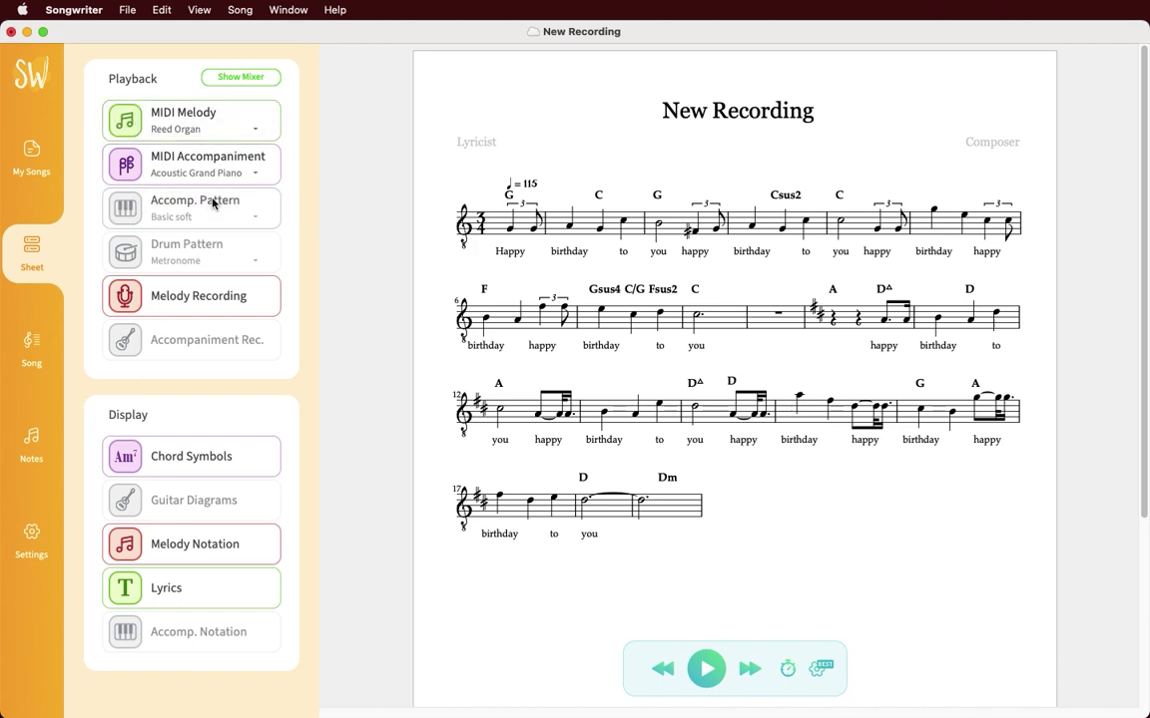
{"action": "left_click", "coordinate": [205, 292]}
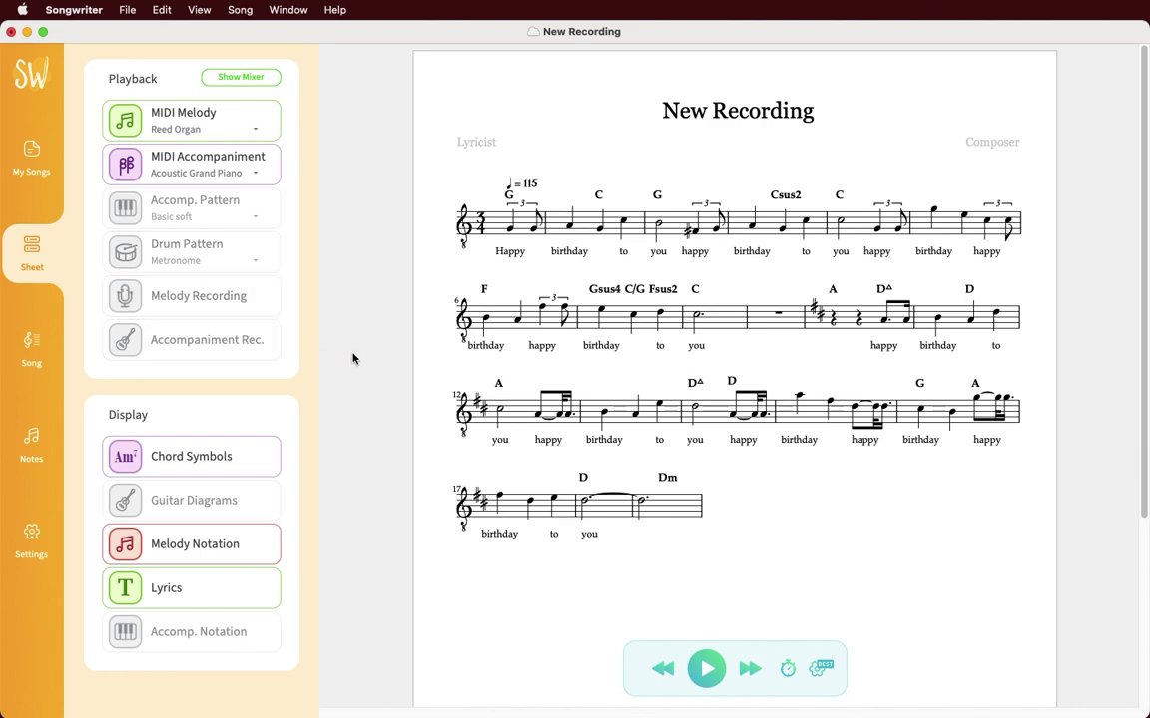
{"action": "left_click", "coordinate": [705, 669]}
{"action": "key", "text": "space"}
- Try and undo a flat on the measure 3 'happy' note, then select the G notes
{"action": "left_click", "coordinate": [695, 232]}
{"action": "key", "text": "Down"}
{"action": "key", "text": "Up"}
{"action": "key", "text": "Down"}
{"action": "key", "text": "Up"}
{"action": "key", "text": "Right"}
{"action": "key", "text": "Right"}
{"action": "key", "text": "Right"}
{"action": "key", "text": "Right"}
{"action": "key", "text": "Right"}
{"action": "left_click", "coordinate": [897, 238]}
- Lower the 'you' half note in measure 12 a semitone, then undo it
{"action": "left_click", "coordinate": [500, 410]}
{"action": "key", "text": "Down"}
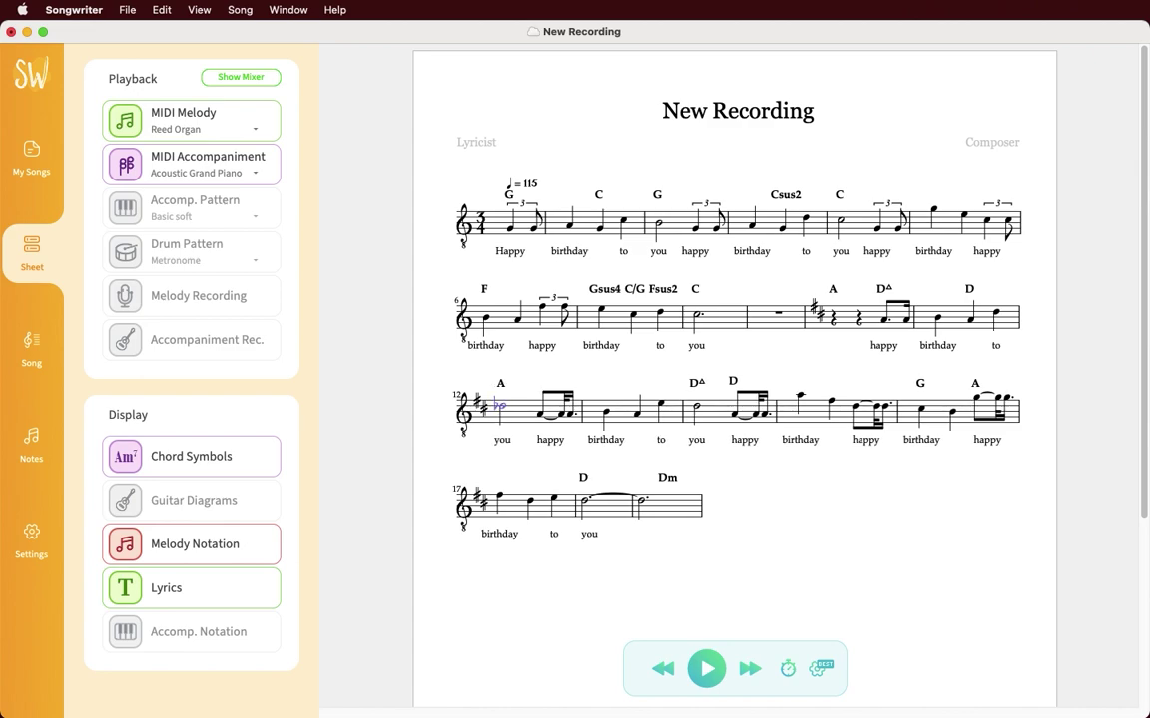
{"action": "key", "text": "Down"}
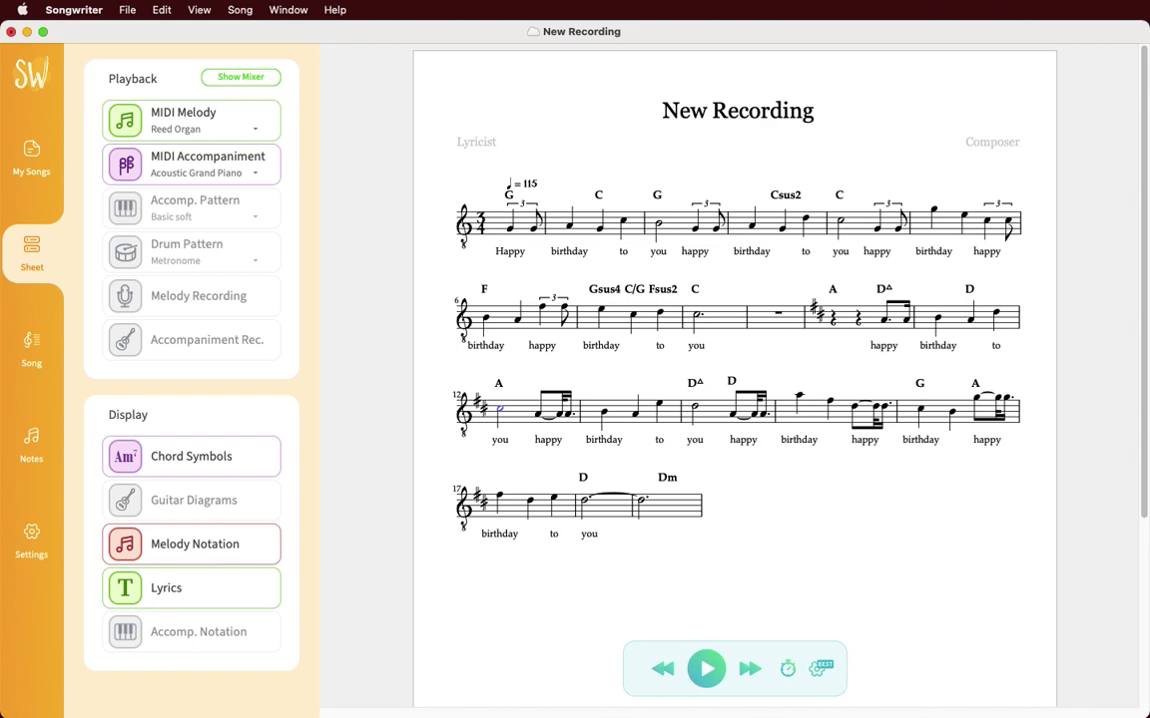
- Move the system-2 C note earlier and select measure 10's 'happy' eighth pair for note editing
{"action": "mouse_move", "coordinate": [697, 322]}
{"action": "left_mouse_down"}
{"action": "mouse_move", "coordinate": [711, 319]}
{"action": "mouse_move", "coordinate": [658, 314]}
{"action": "left_mouse_up"}
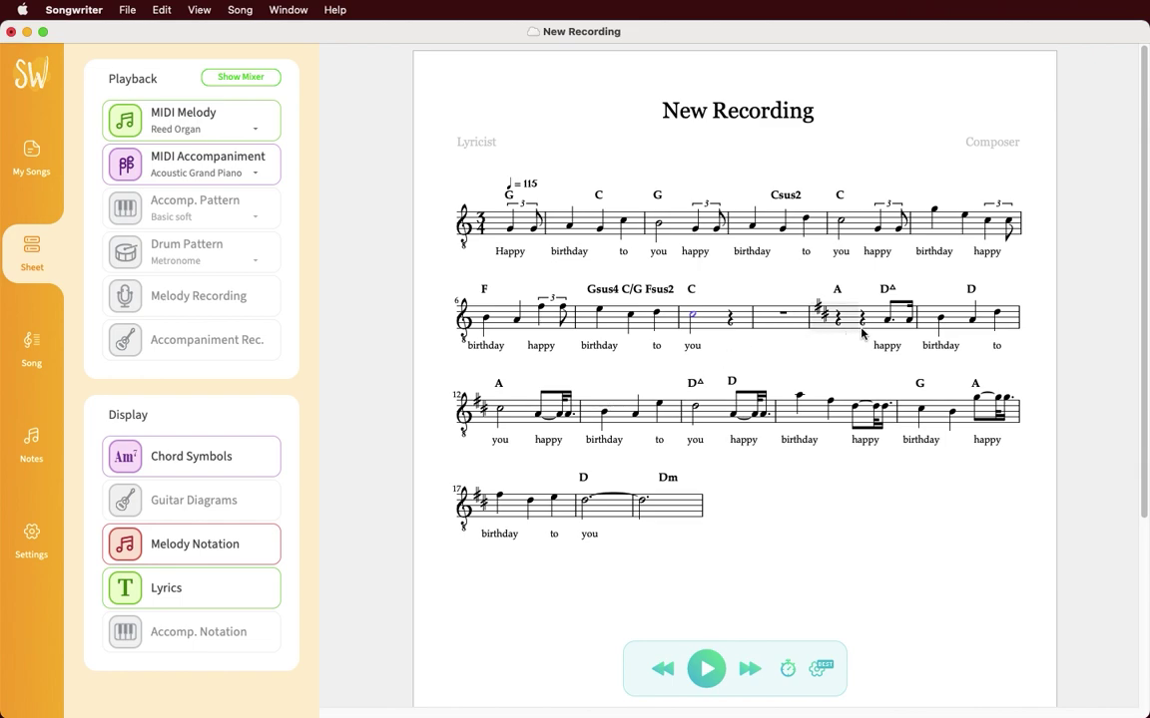
{"action": "left_click", "coordinate": [899, 315]}
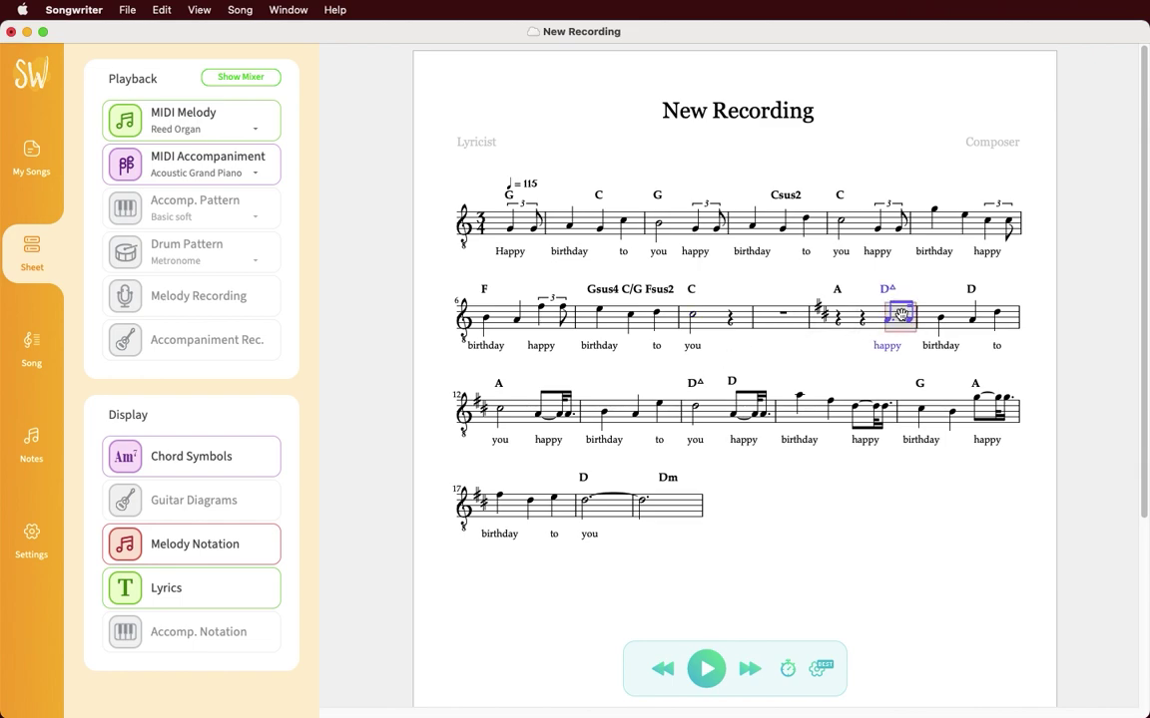
{"action": "left_click", "coordinate": [26, 447]}
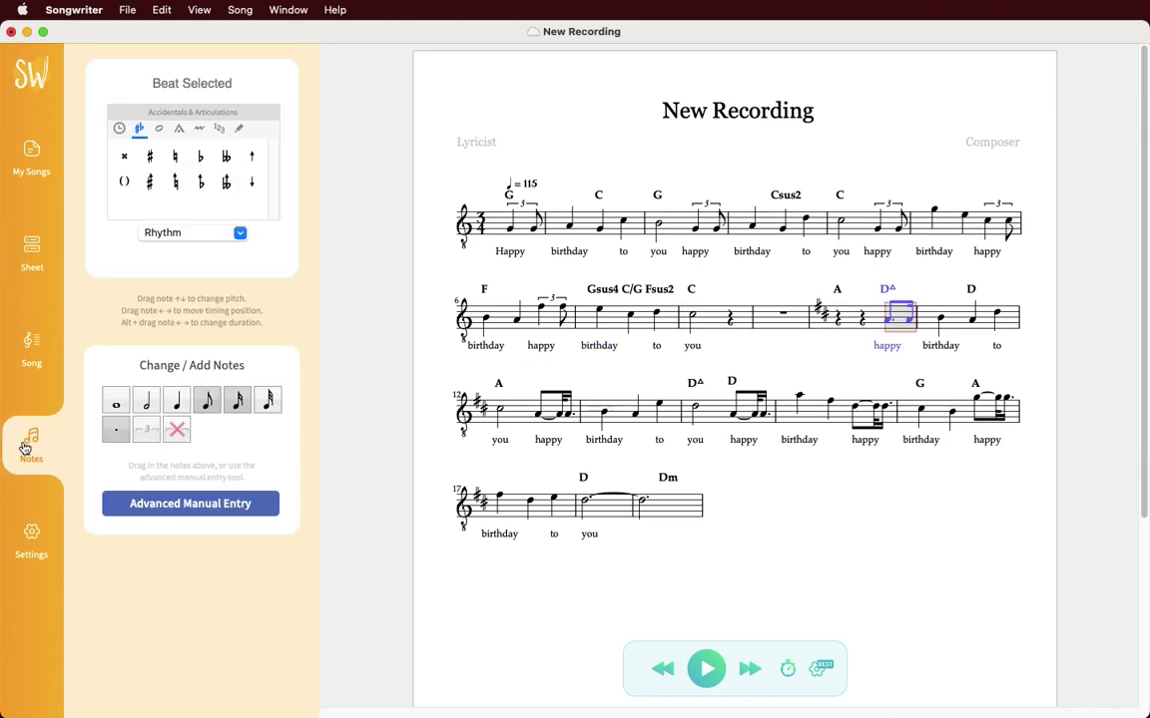
- Make measure 10's 'happy' pair a triplet and quantize measures 12–16 to 2-division
{"action": "left_click", "coordinate": [223, 233]}
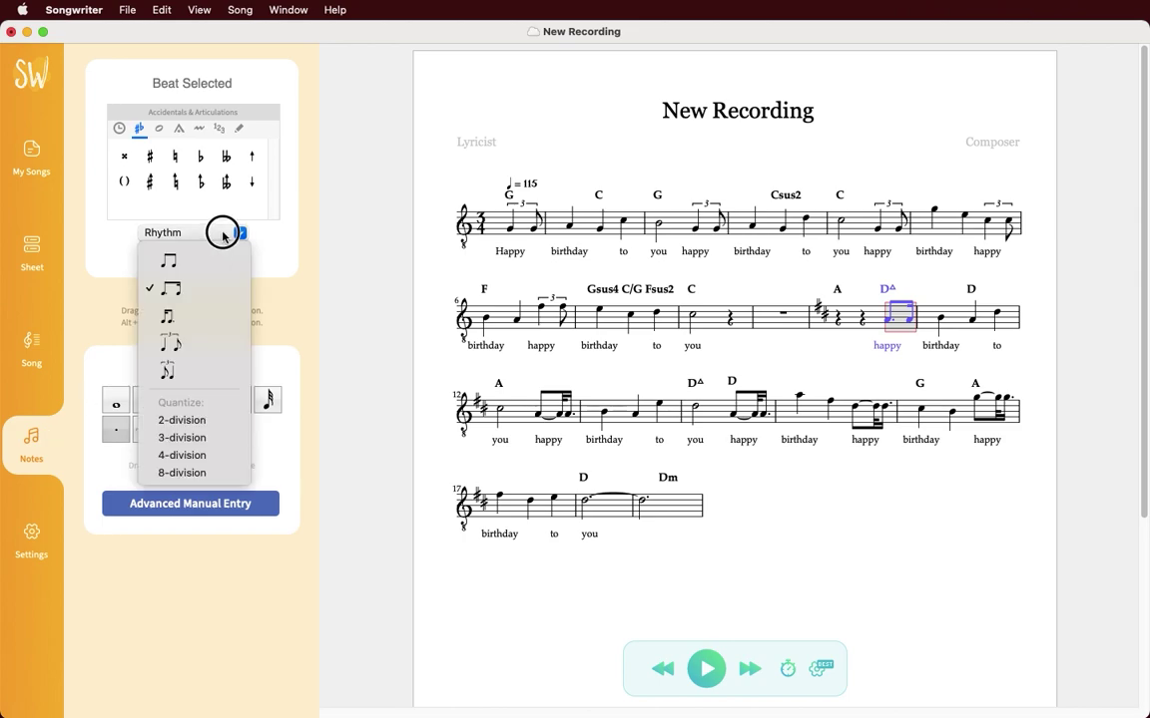
{"action": "left_click", "coordinate": [208, 338]}
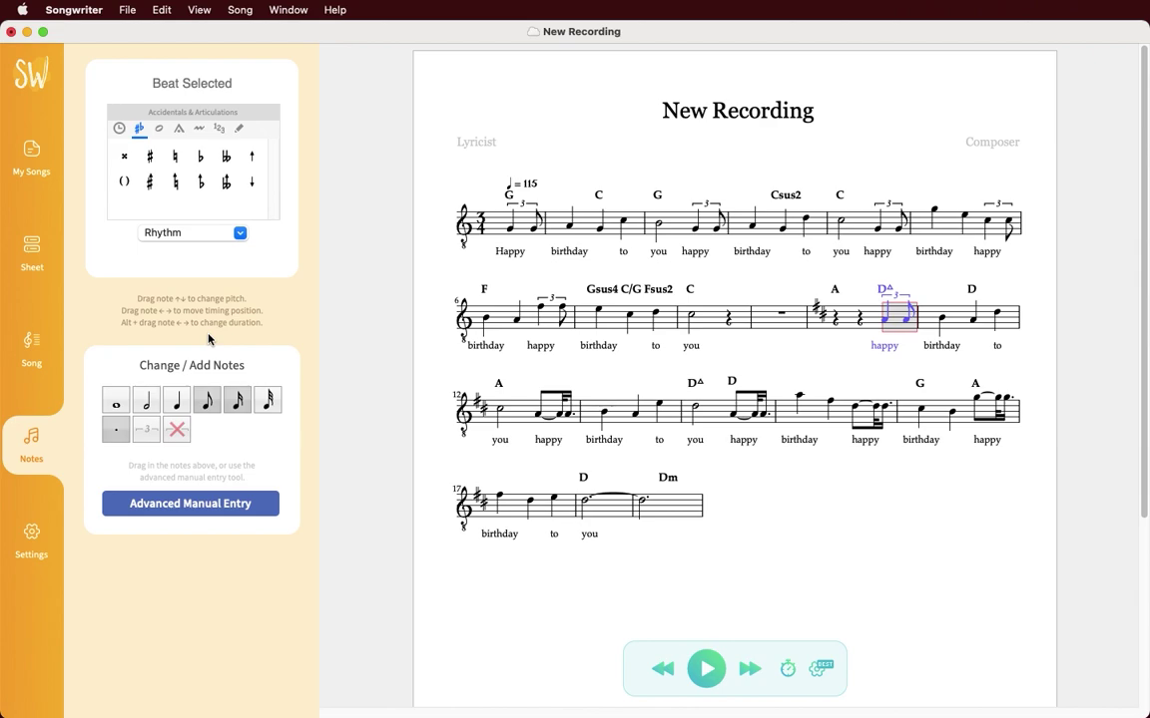
{"action": "left_click", "coordinate": [428, 380]}
{"action": "left_click_drag", "start_coordinate": [428, 380], "coordinate": [1034, 425]}
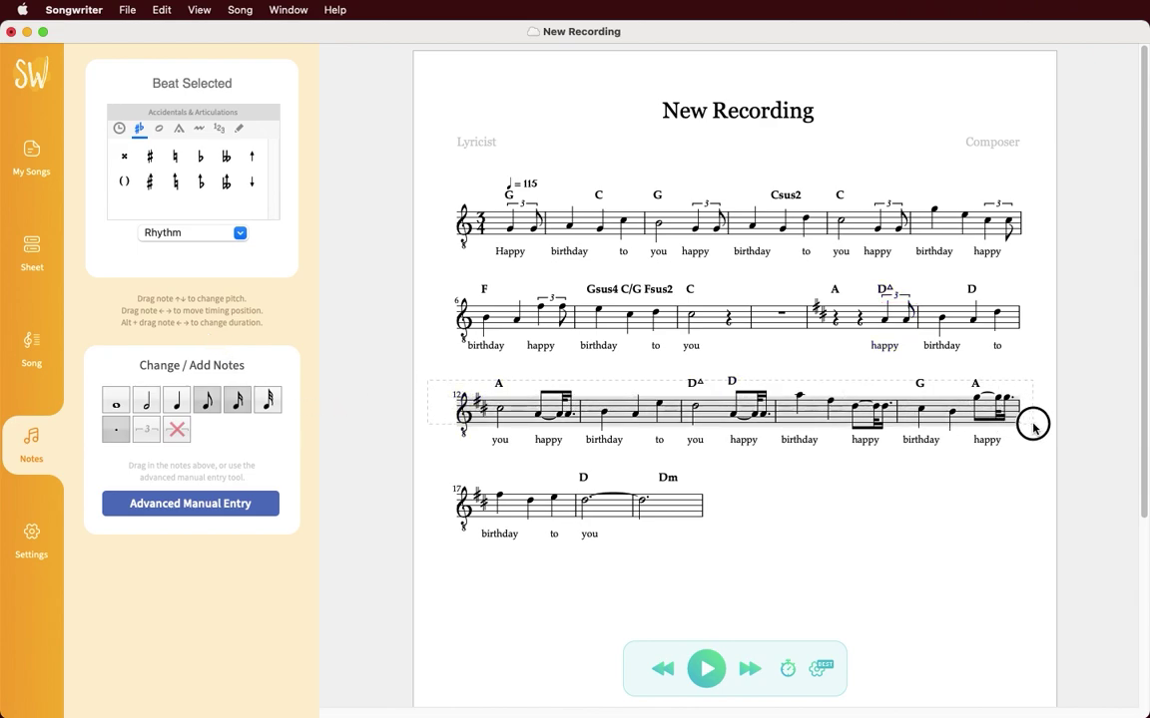
{"action": "left_click", "coordinate": [196, 228]}
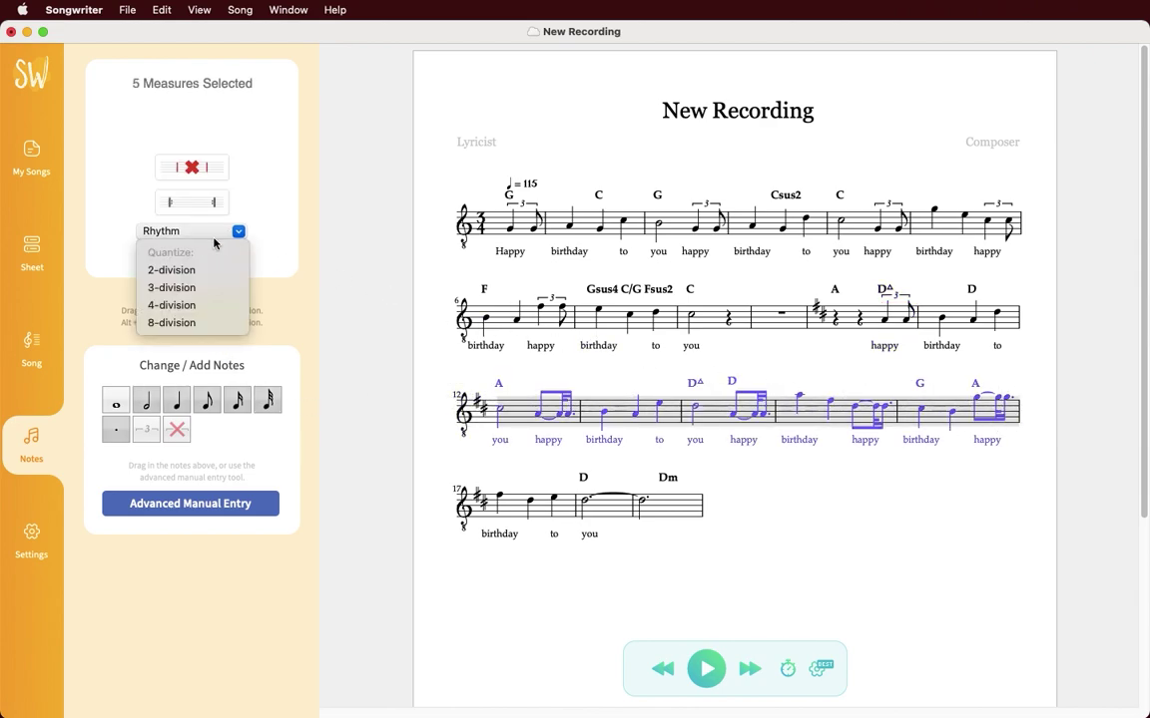
{"action": "left_click", "coordinate": [206, 271]}
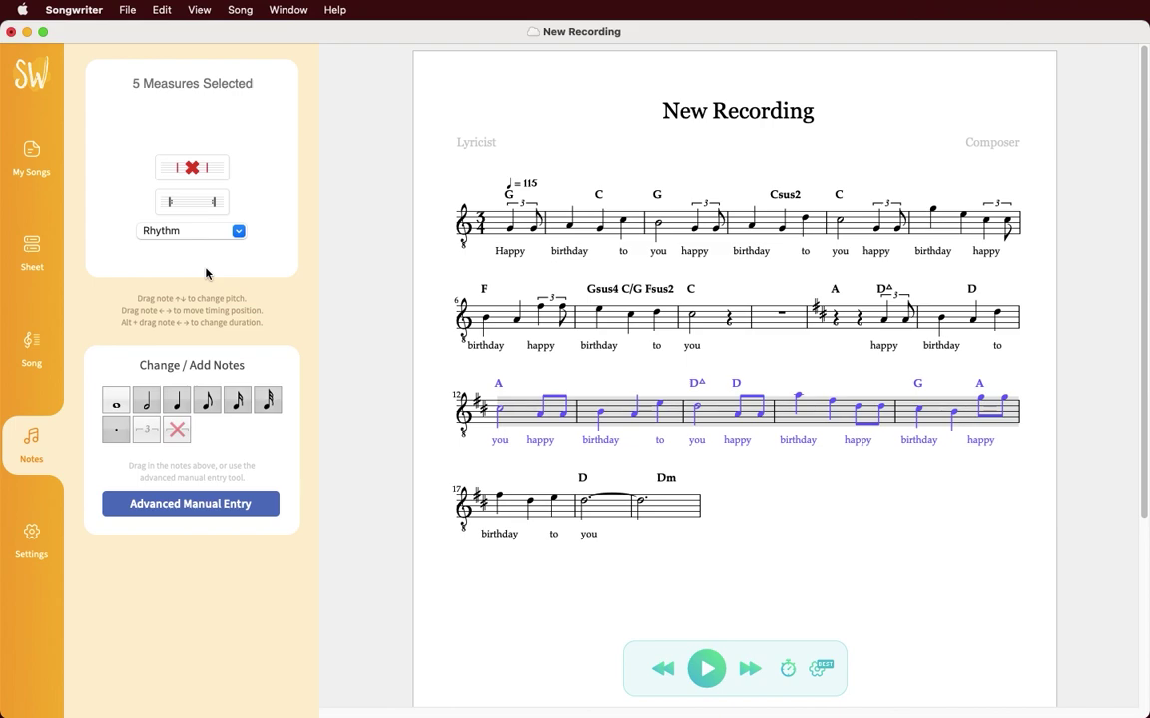
- Tie measure 14's first eighth note and break the beam between the two eighths
{"action": "left_click", "coordinate": [752, 475]}
{"action": "left_click", "coordinate": [739, 417]}
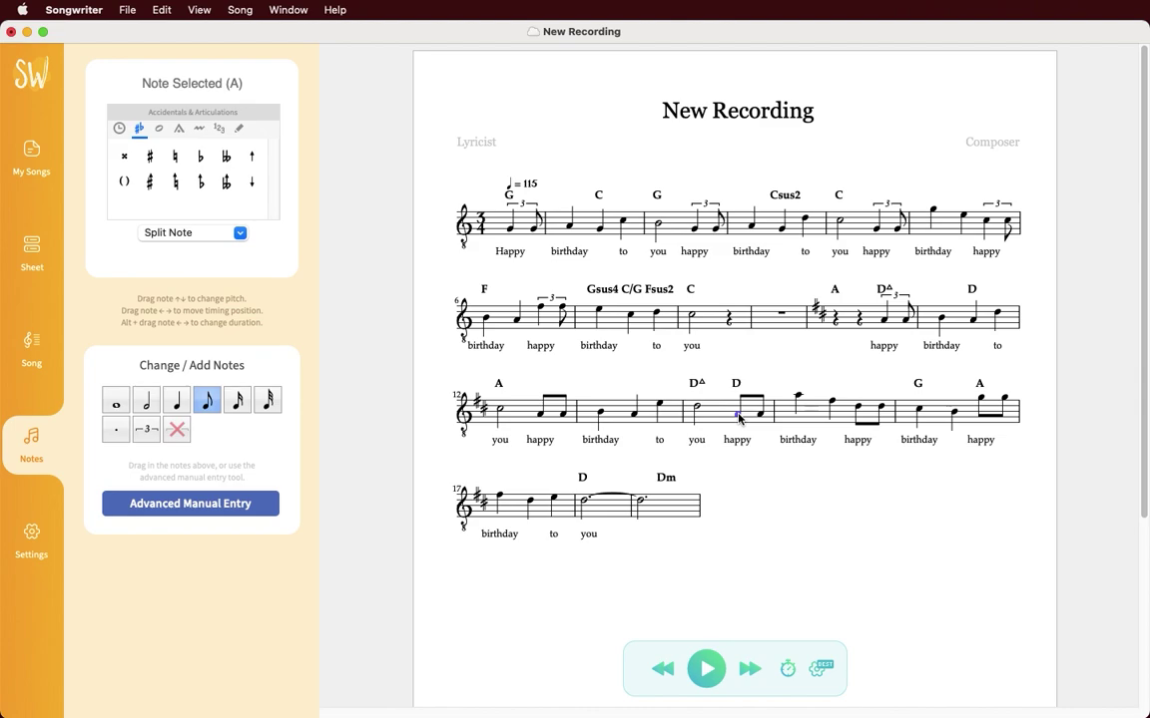
{"action": "key", "text": "t"}
{"action": "key", "text": "t"}
{"action": "right_click", "coordinate": [749, 412]}
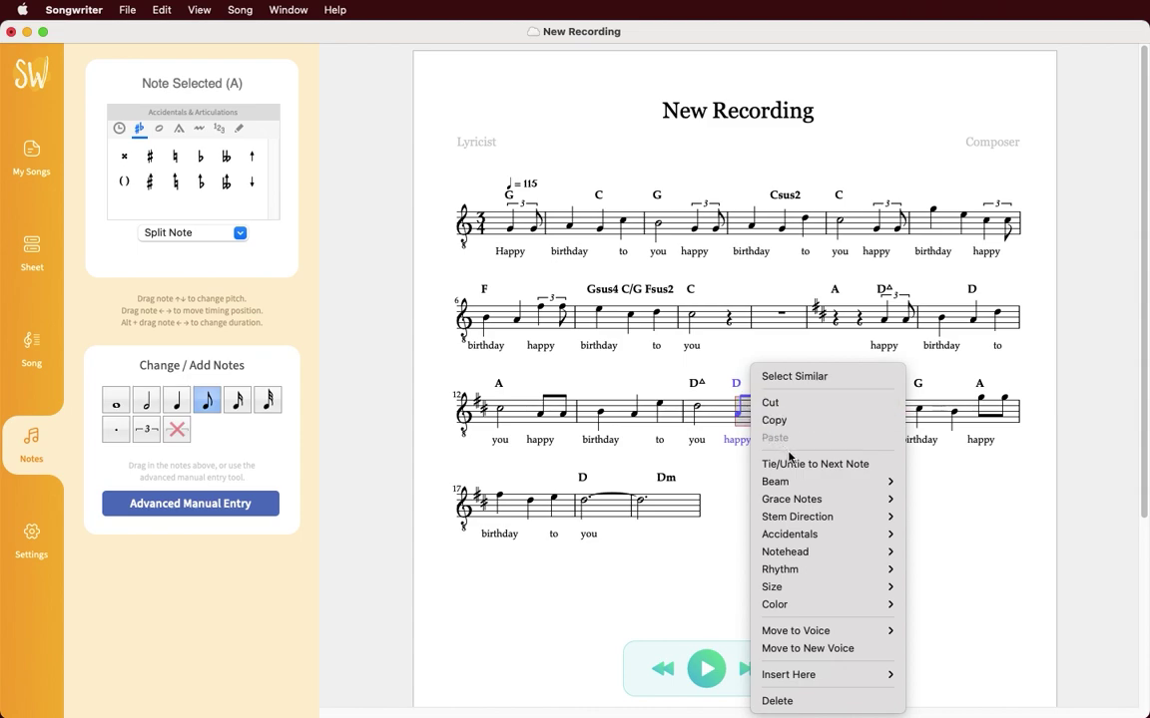
{"action": "mouse_move", "coordinate": [774, 482]}
{"action": "left_click", "coordinate": [925, 501]}
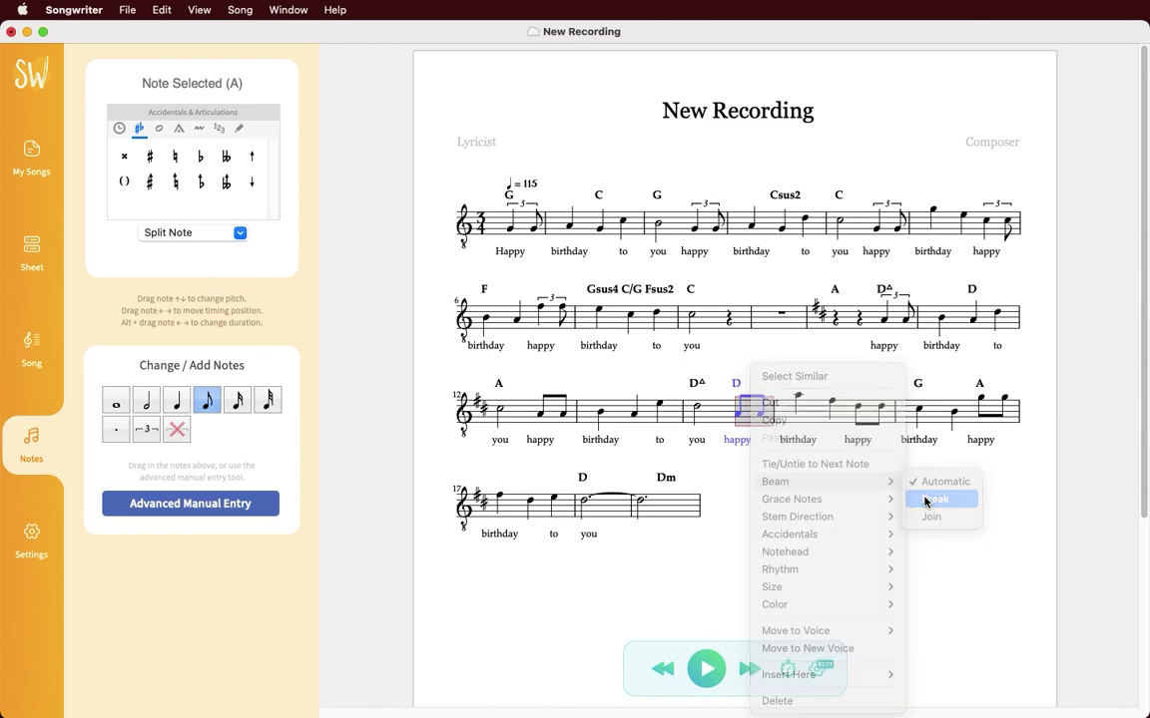
{"action": "left_click", "coordinate": [841, 501]}
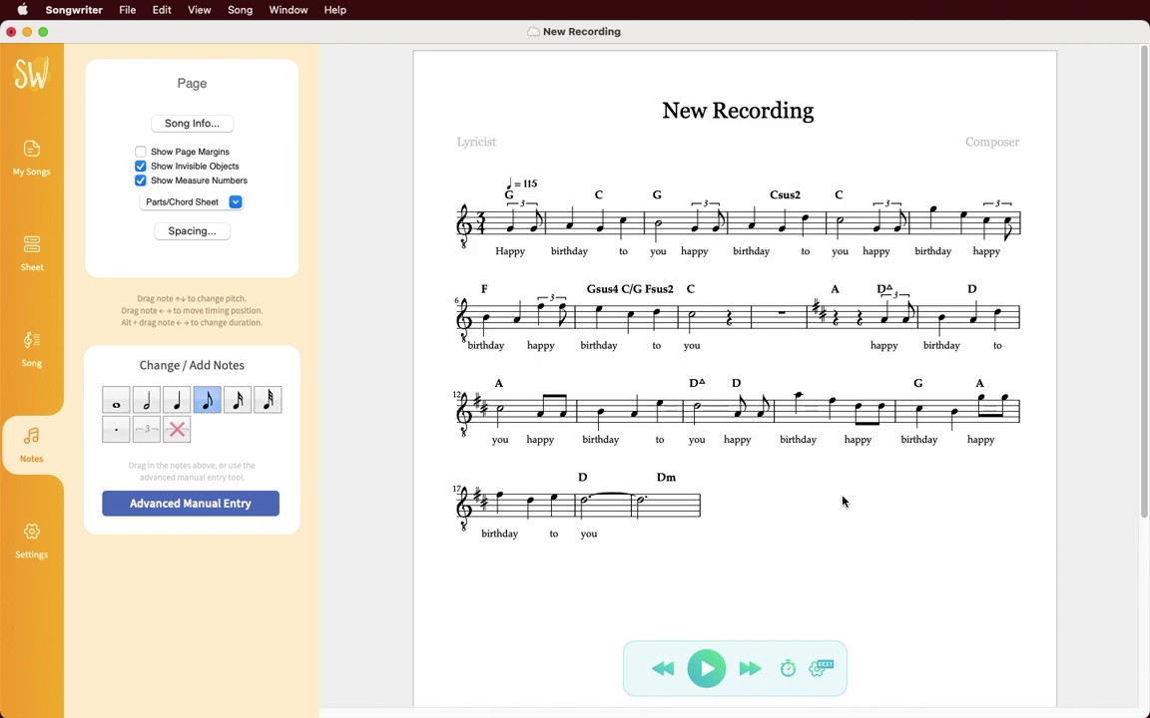
- Turn measure 14's second eighth into an eighth rest, ending on the preceding half note
{"action": "left_click", "coordinate": [761, 407]}
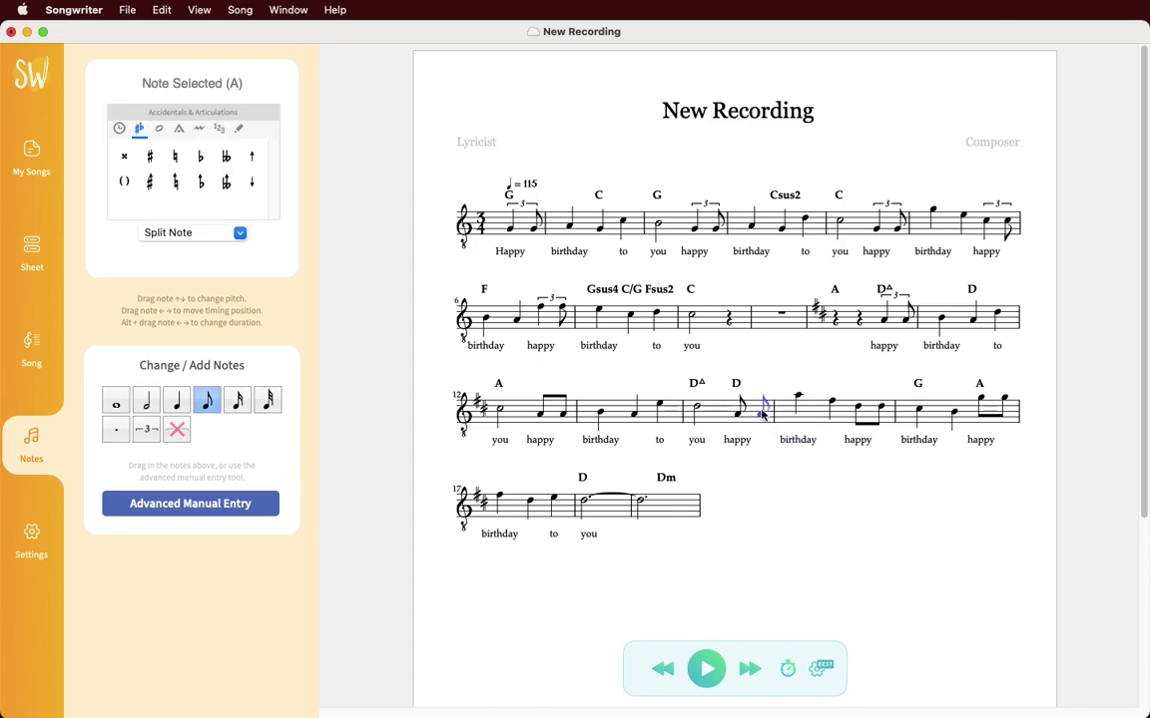
{"action": "key", "text": "Delete"}
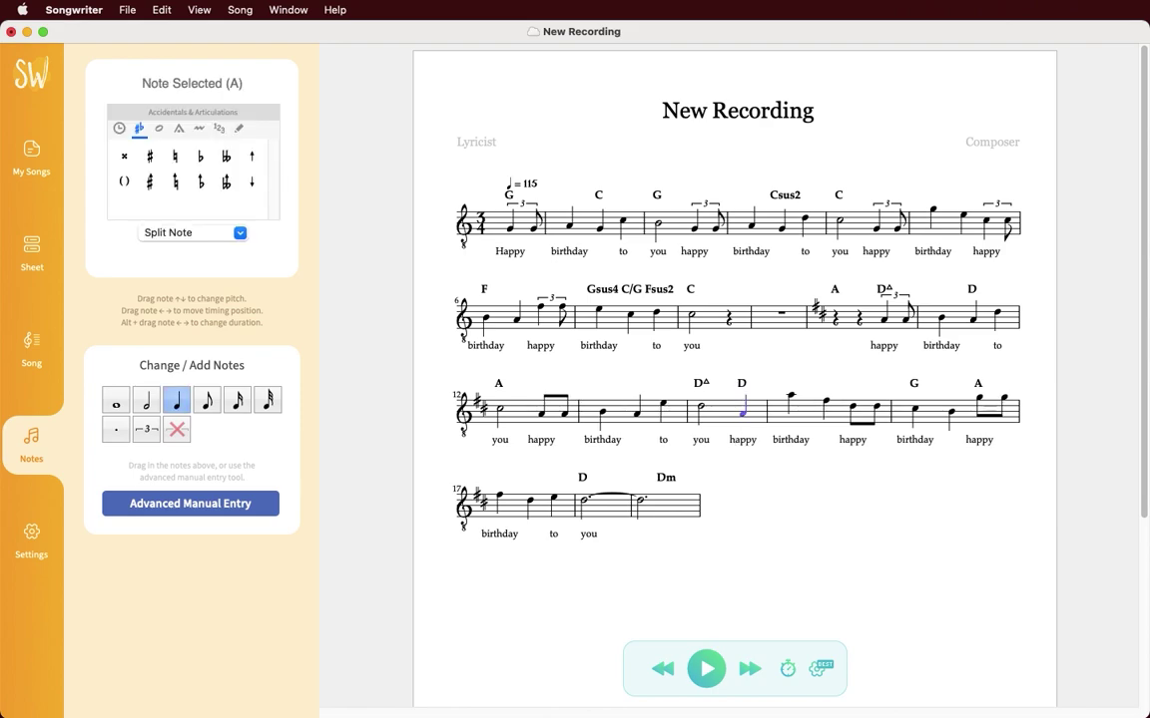
{"action": "key", "text": "alt+Left"}
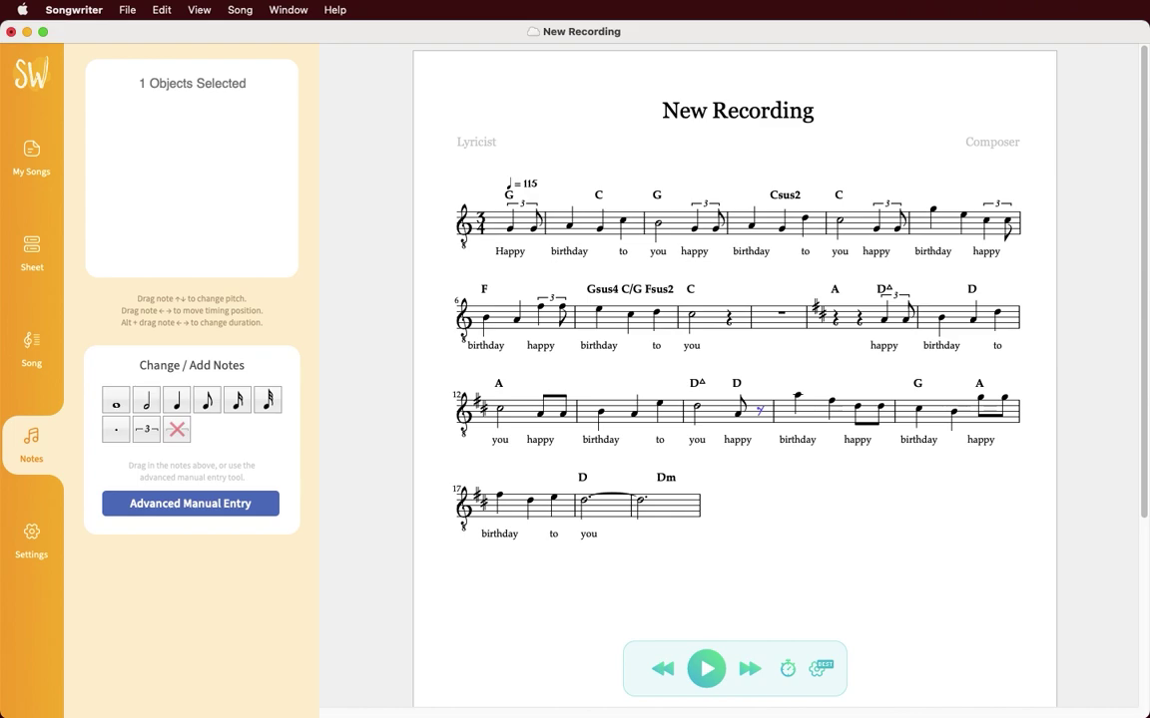
{"action": "key", "text": "Delete"}
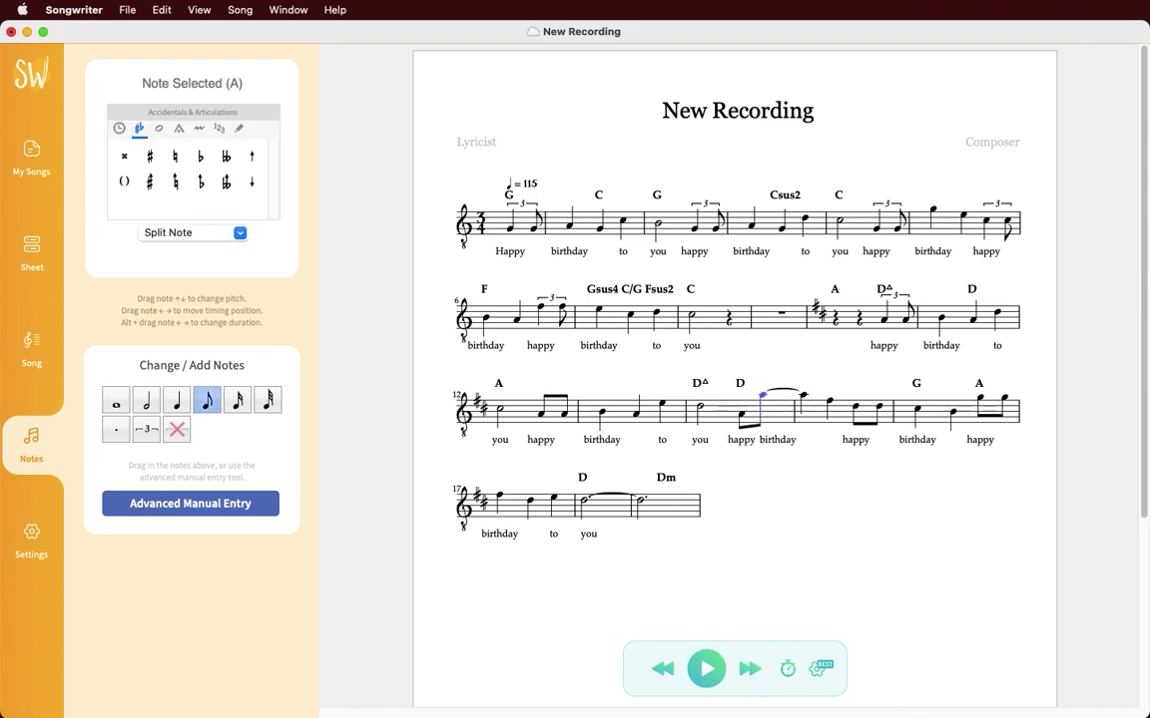
{"action": "key", "text": "Delete"}
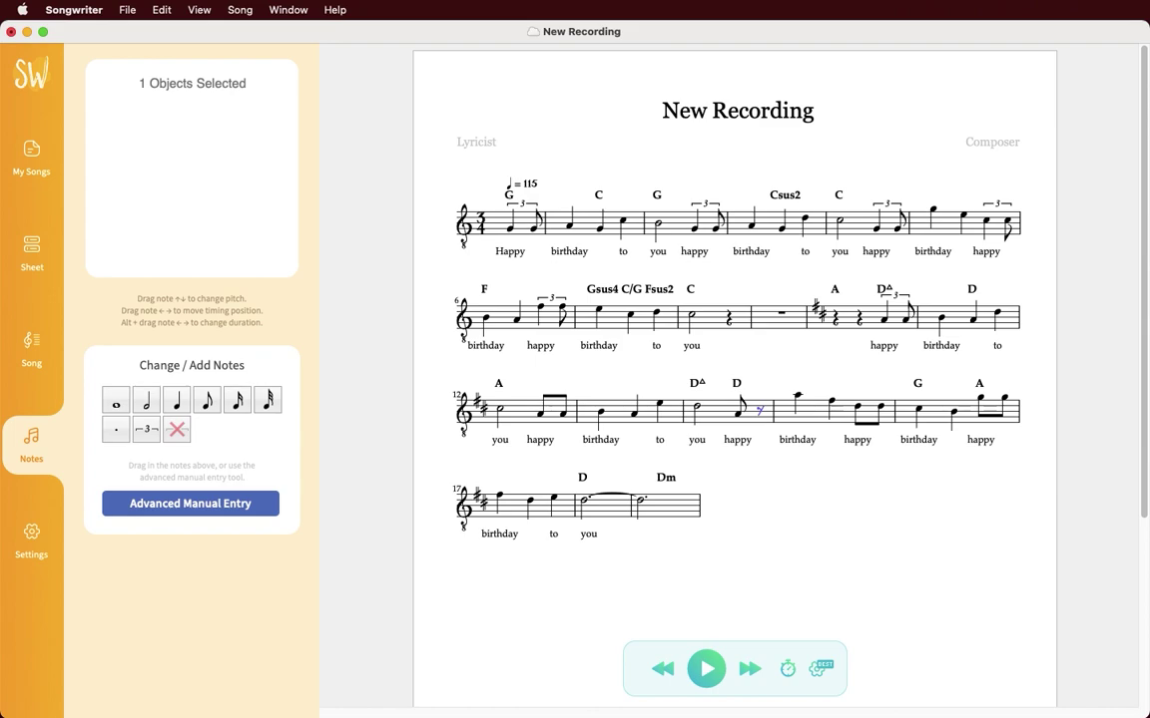
{"action": "key", "text": "Left"}
- Split measure 14's half note into two quarters and drop a quarter-note B into measure 12
{"action": "left_click", "coordinate": [238, 233]}
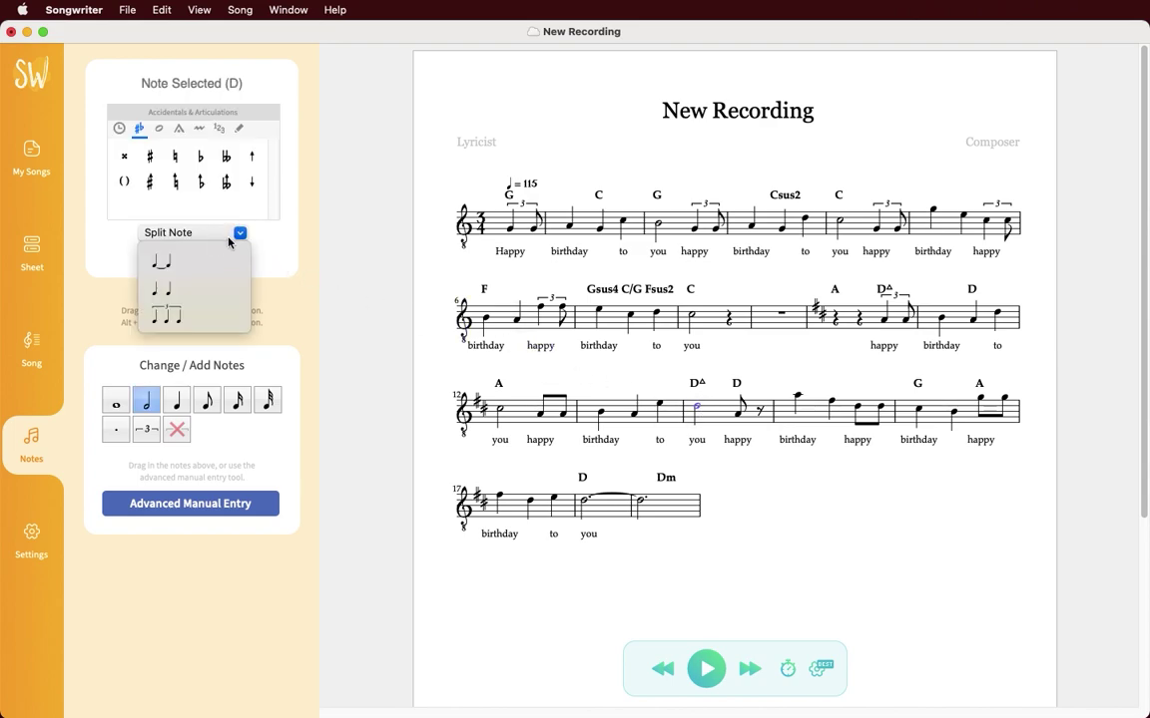
{"action": "left_click", "coordinate": [229, 288]}
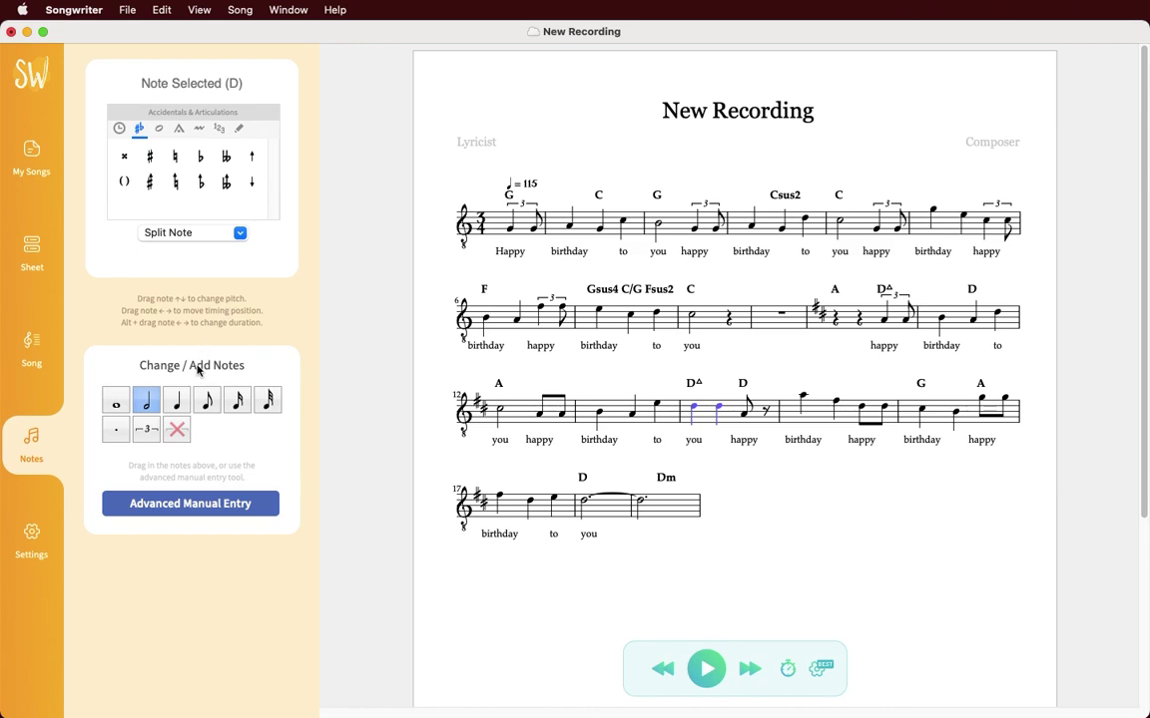
{"action": "mouse_move", "coordinate": [176, 399]}
{"action": "left_mouse_down"}
{"action": "mouse_move", "coordinate": [535, 409]}
{"action": "mouse_move", "coordinate": [522, 414]}
{"action": "left_mouse_up"}
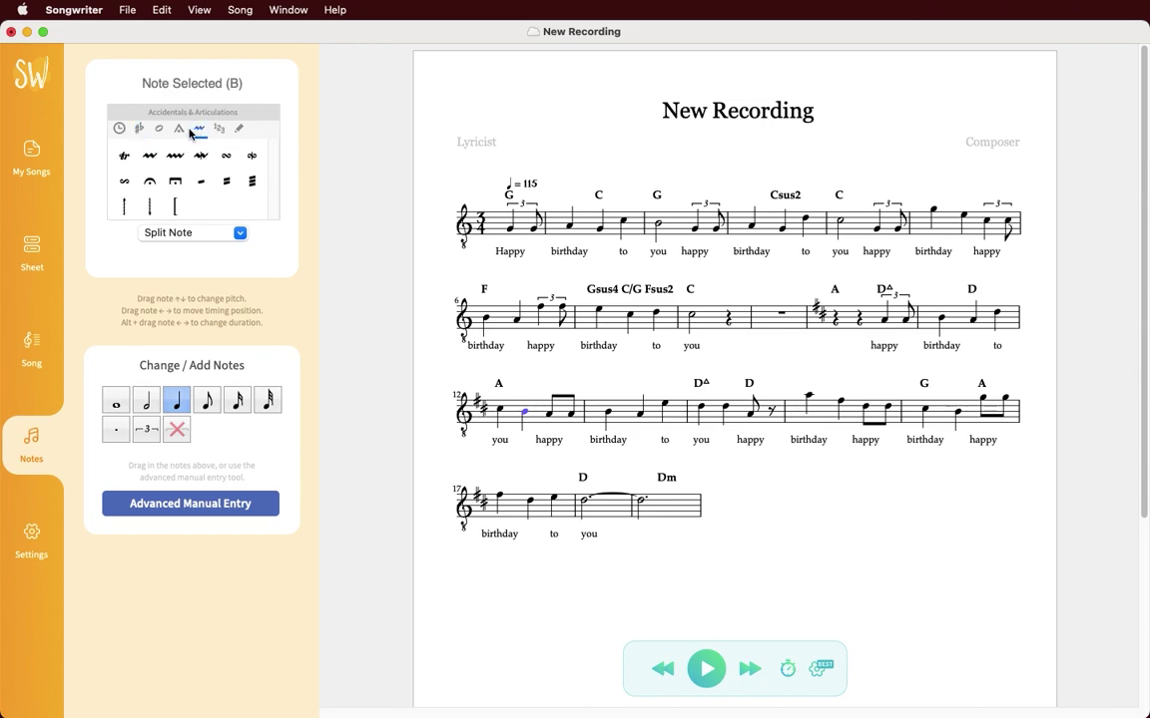
{"action": "left_click", "coordinate": [180, 130]}
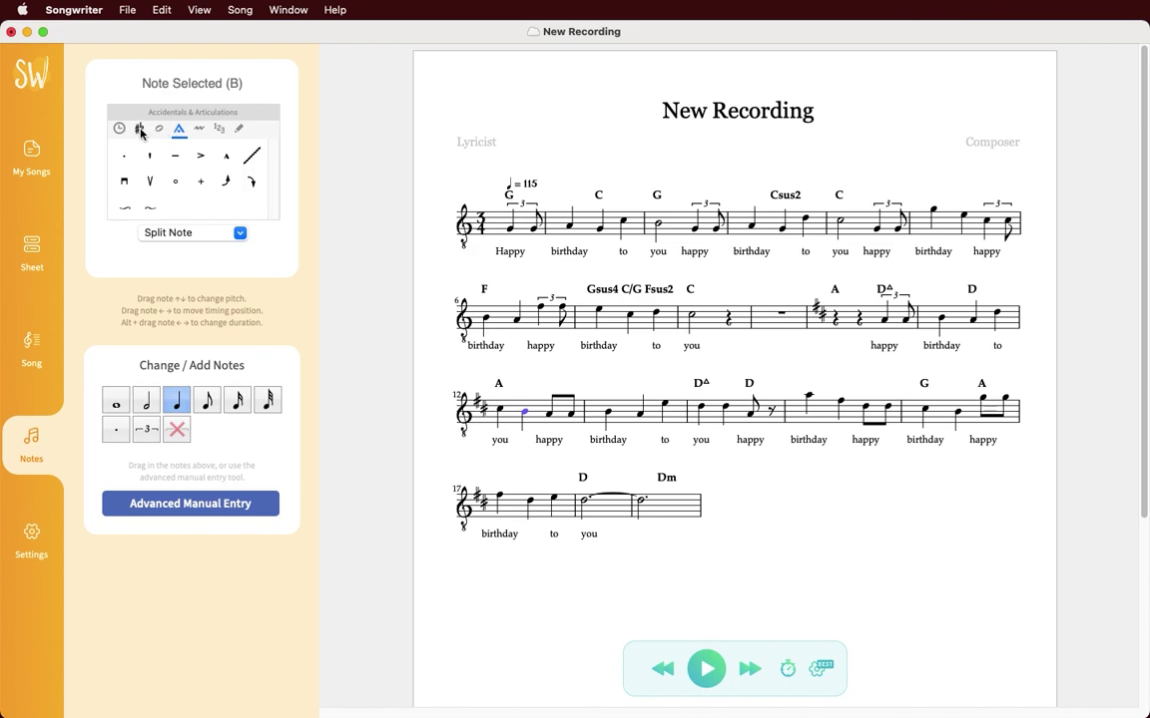
{"action": "left_click", "coordinate": [139, 128]}
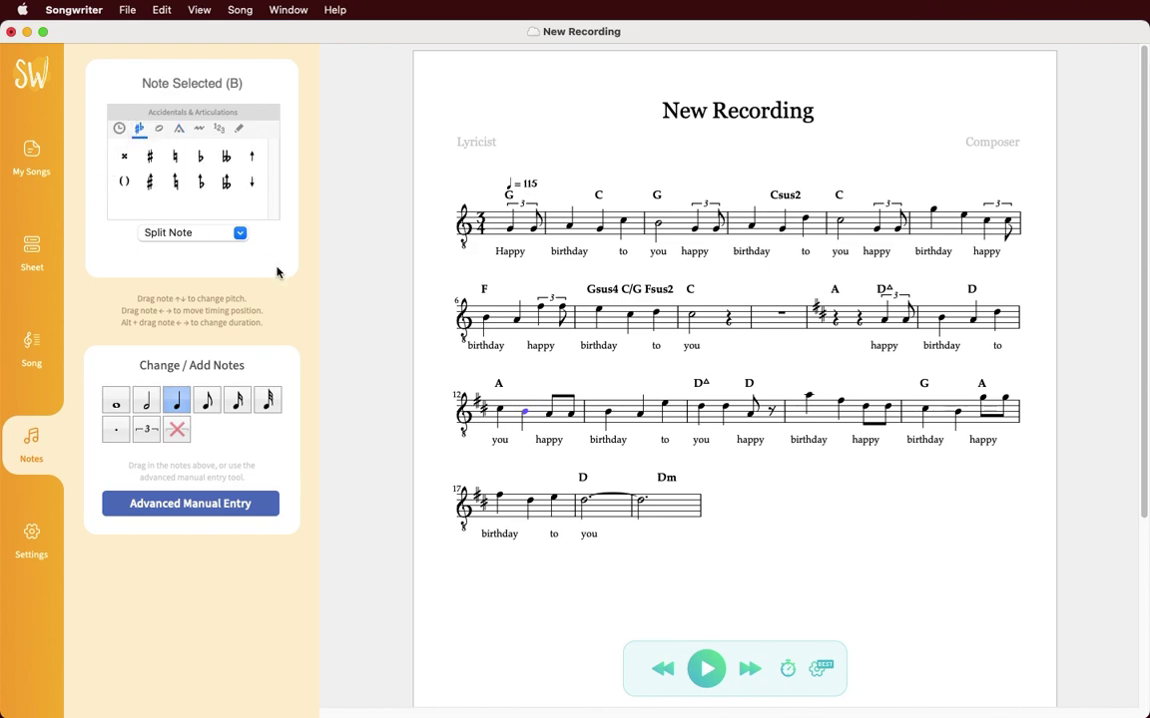
- Make the beamed 'happy' eighth notes in measure 12 red
{"action": "right_click", "coordinate": [560, 414]}
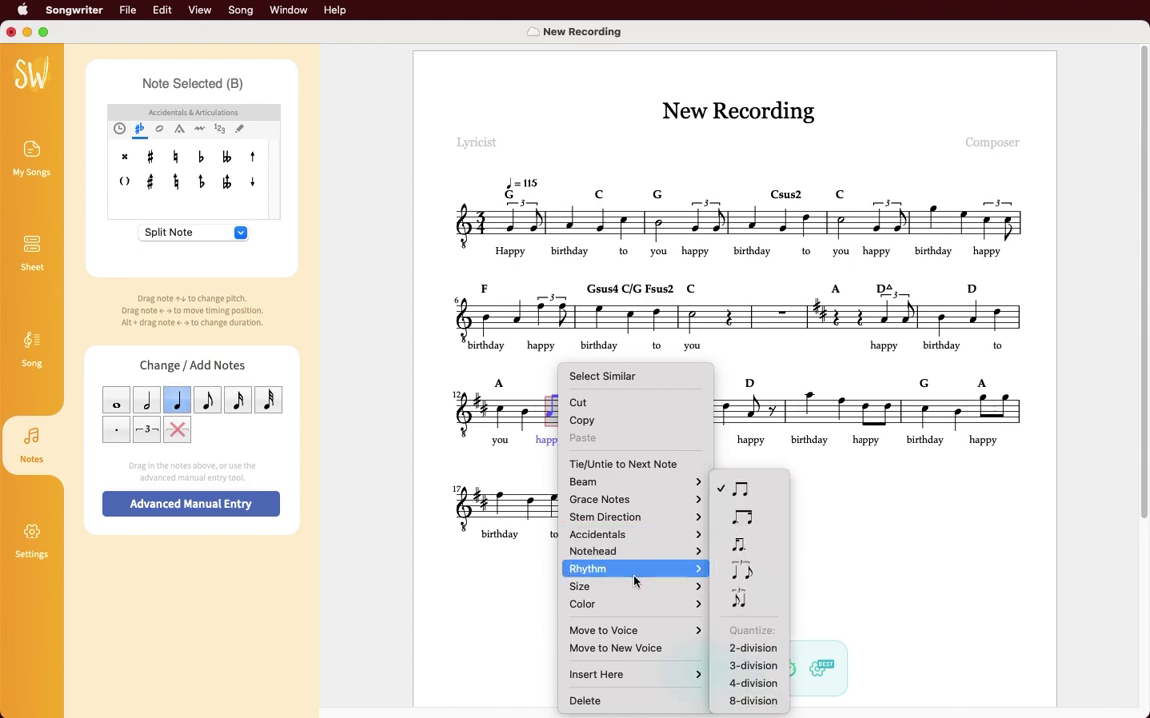
{"action": "mouse_move", "coordinate": [582, 605]}
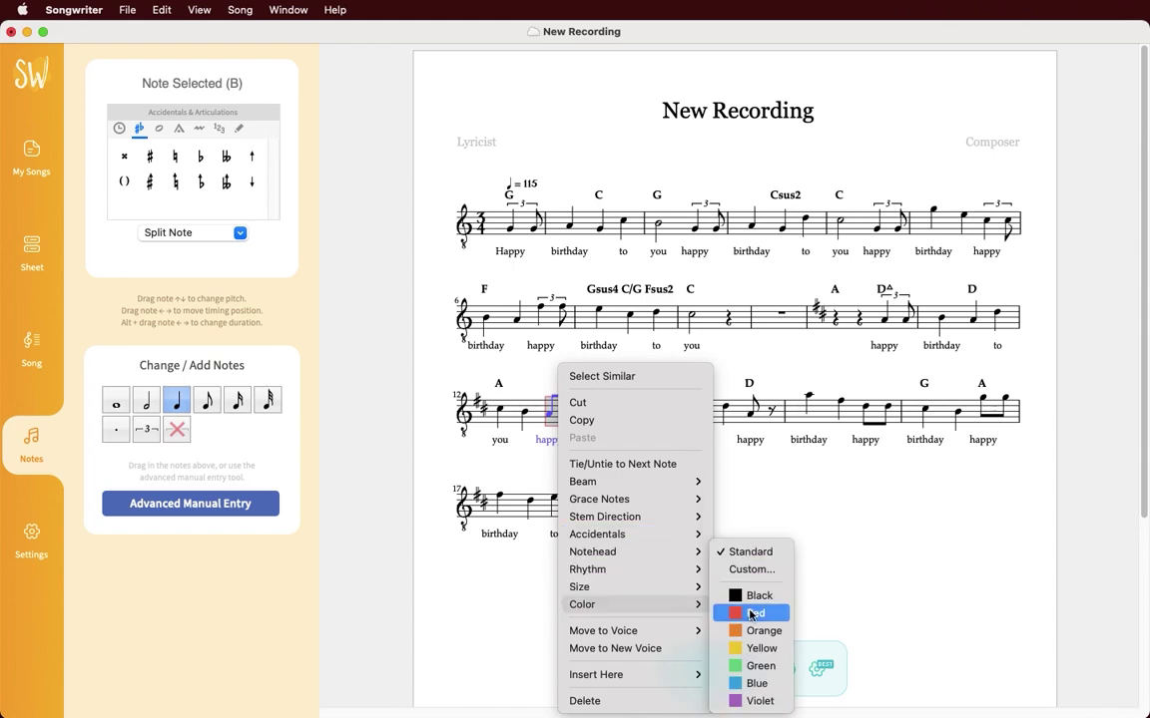
{"action": "left_click", "coordinate": [751, 614]}
{"action": "left_click", "coordinate": [750, 616]}
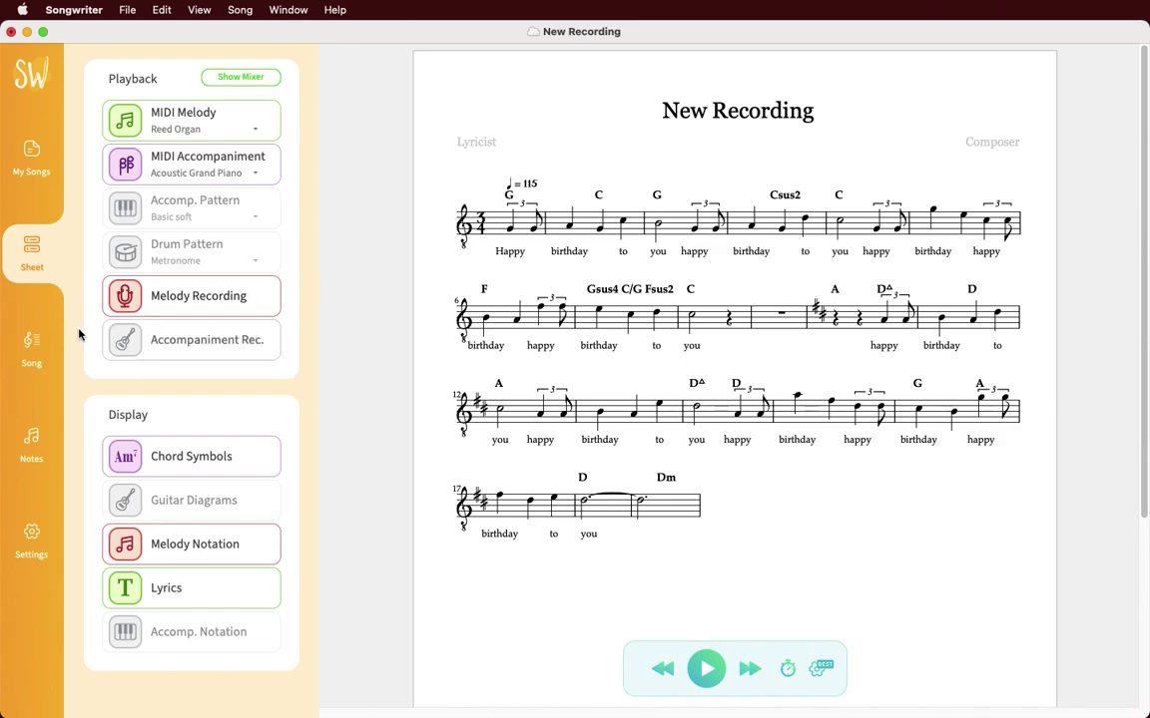
- Generate new auto chords, set the accompaniment to Piano half tempo, and play the song
{"action": "left_click", "coordinate": [47, 339]}
{"action": "left_click", "coordinate": [187, 429]}
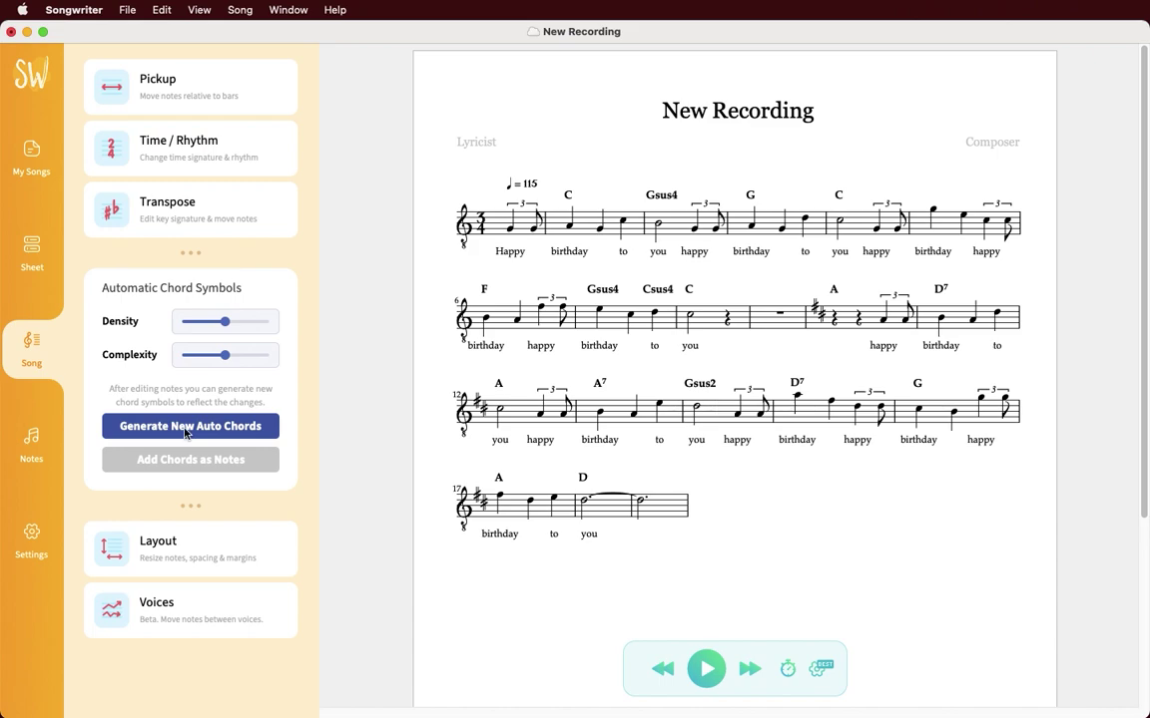
{"action": "left_click", "coordinate": [32, 249]}
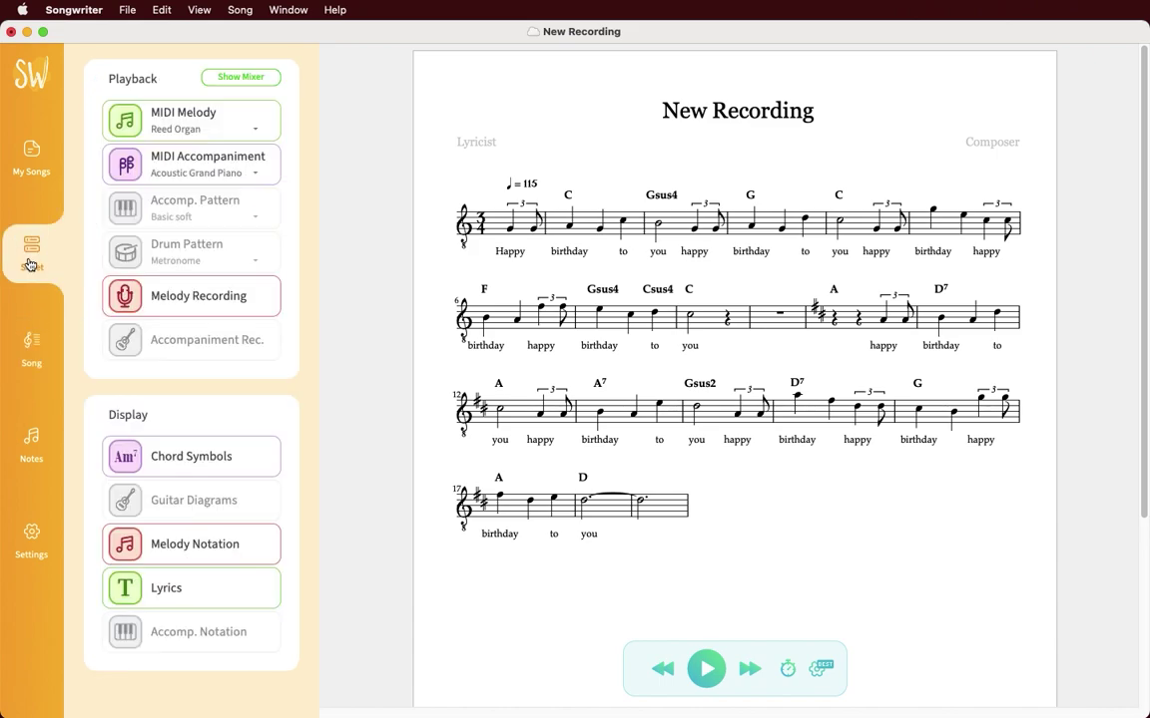
{"action": "left_click", "coordinate": [200, 202]}
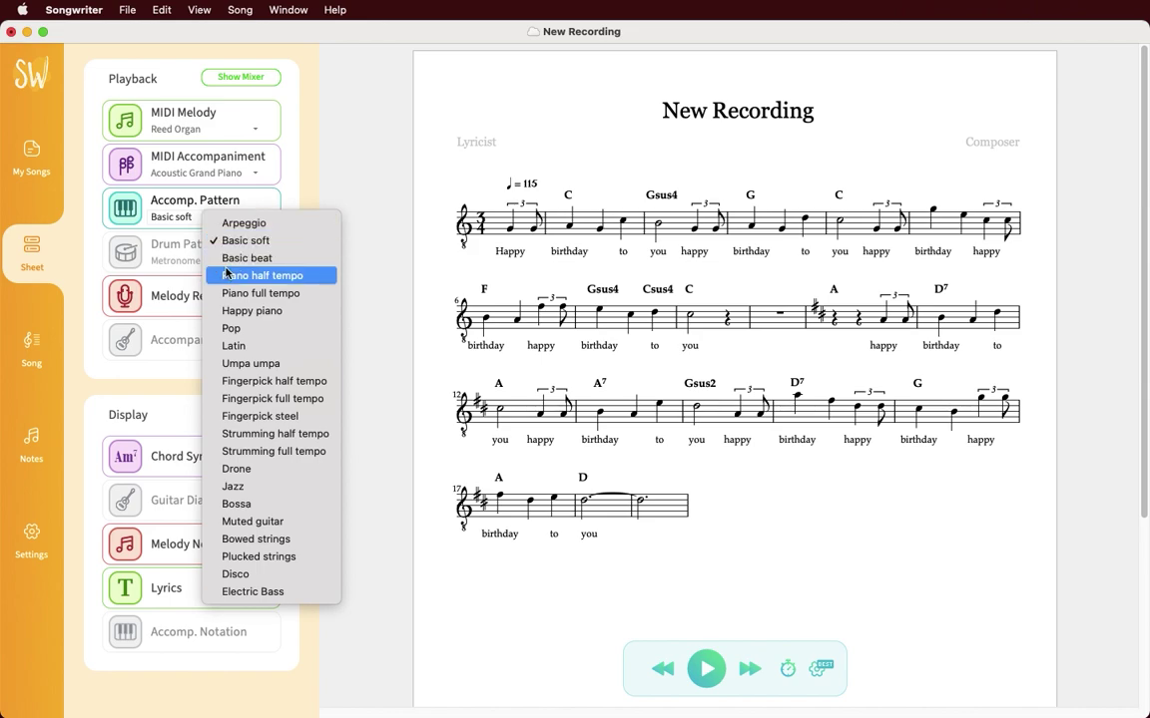
{"action": "left_click", "coordinate": [224, 276]}
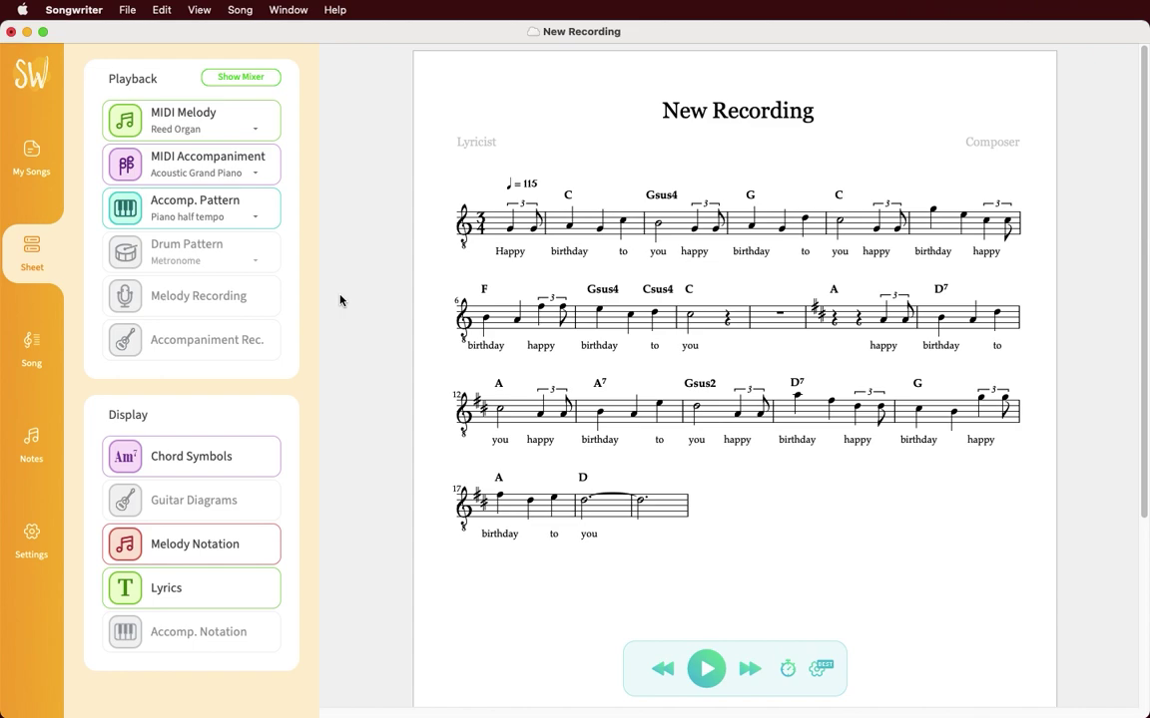
{"action": "key", "text": "space"}
{"action": "key", "text": "space"}
- Replace the Gsus4 chord in measure 7 with C
{"action": "left_click", "coordinate": [595, 295]}
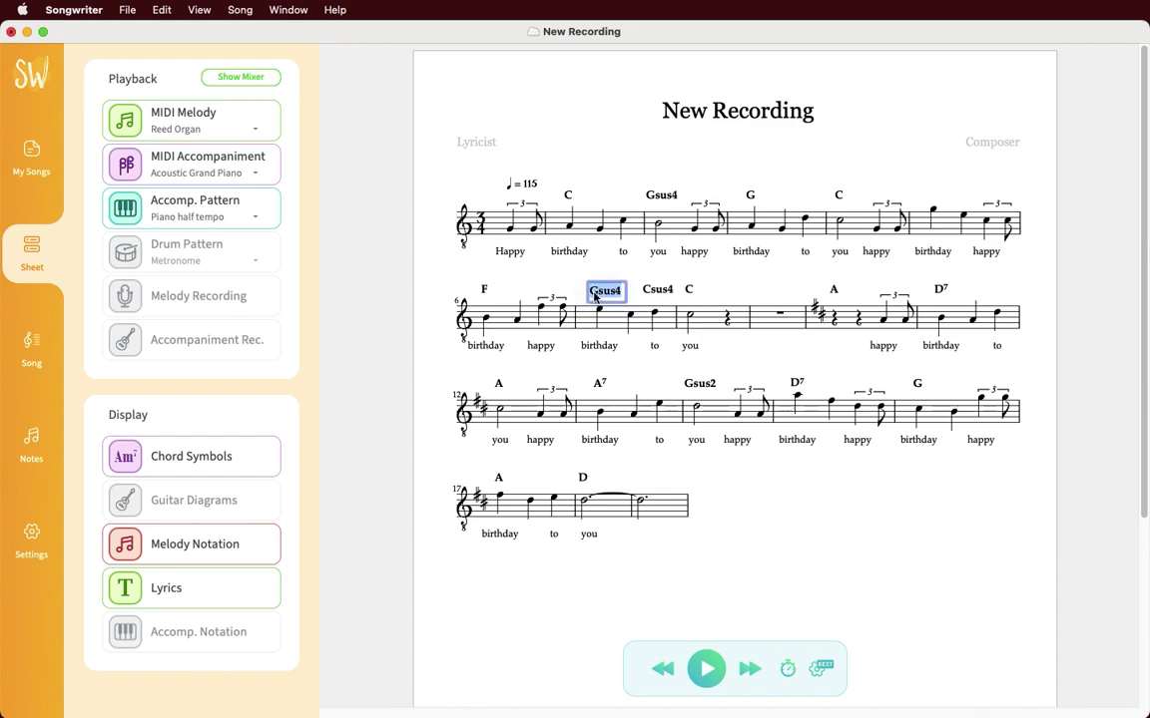
{"action": "type", "text": "C"}
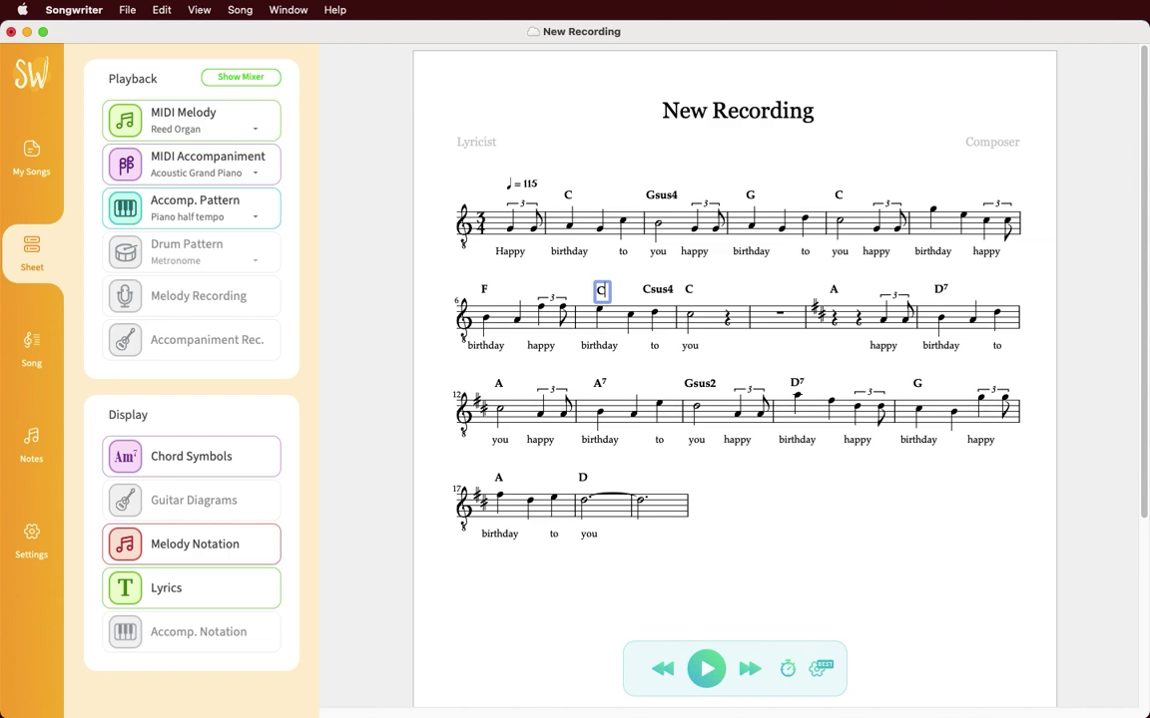
{"action": "key", "text": "Tab"}
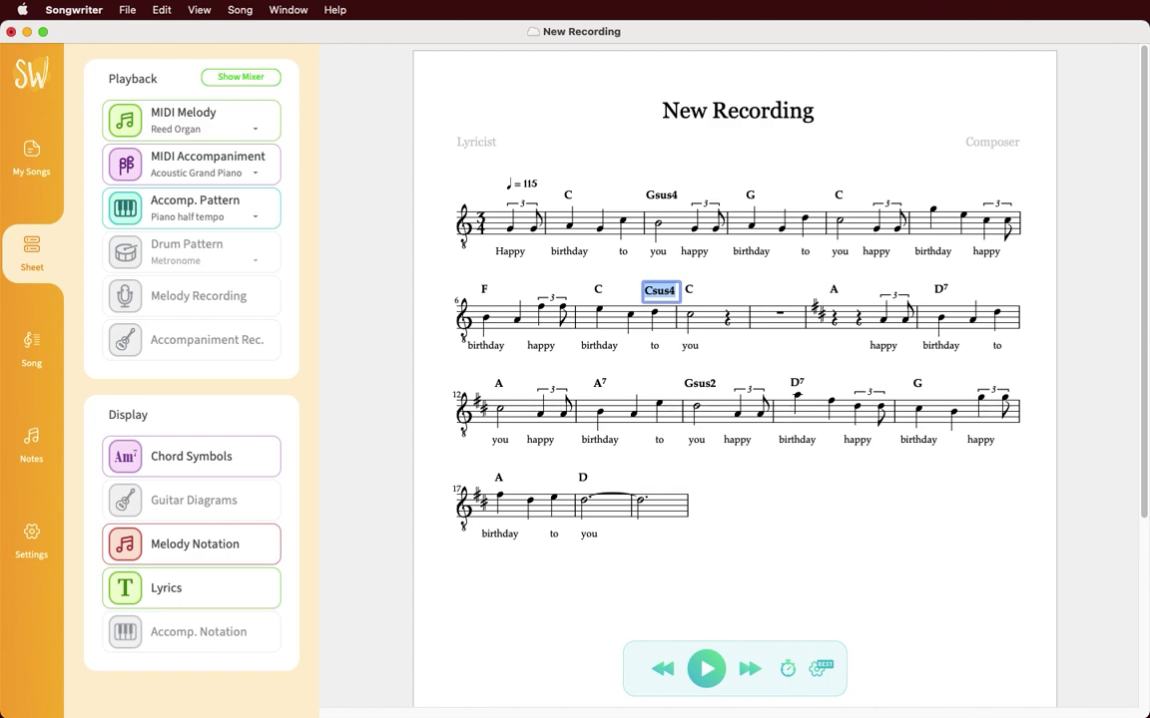
- Change the next chord to CΔ, then to G7, from the chord alternatives
{"action": "left_click", "coordinate": [17, 425]}
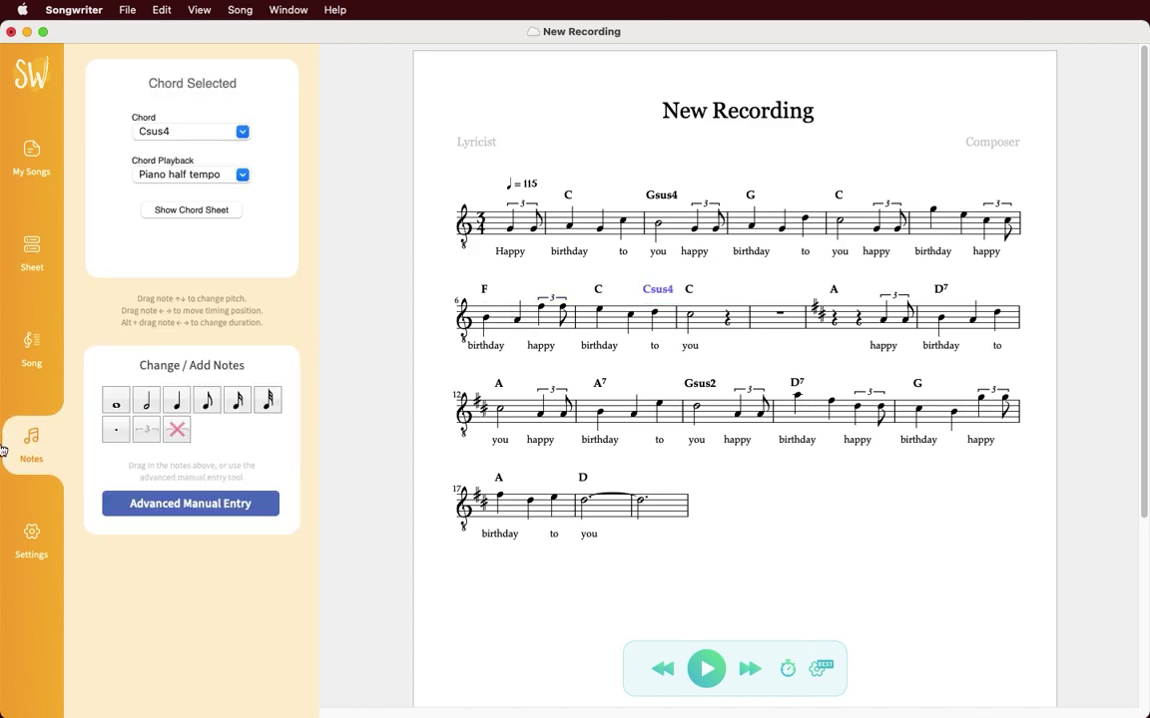
{"action": "left_click", "coordinate": [241, 132]}
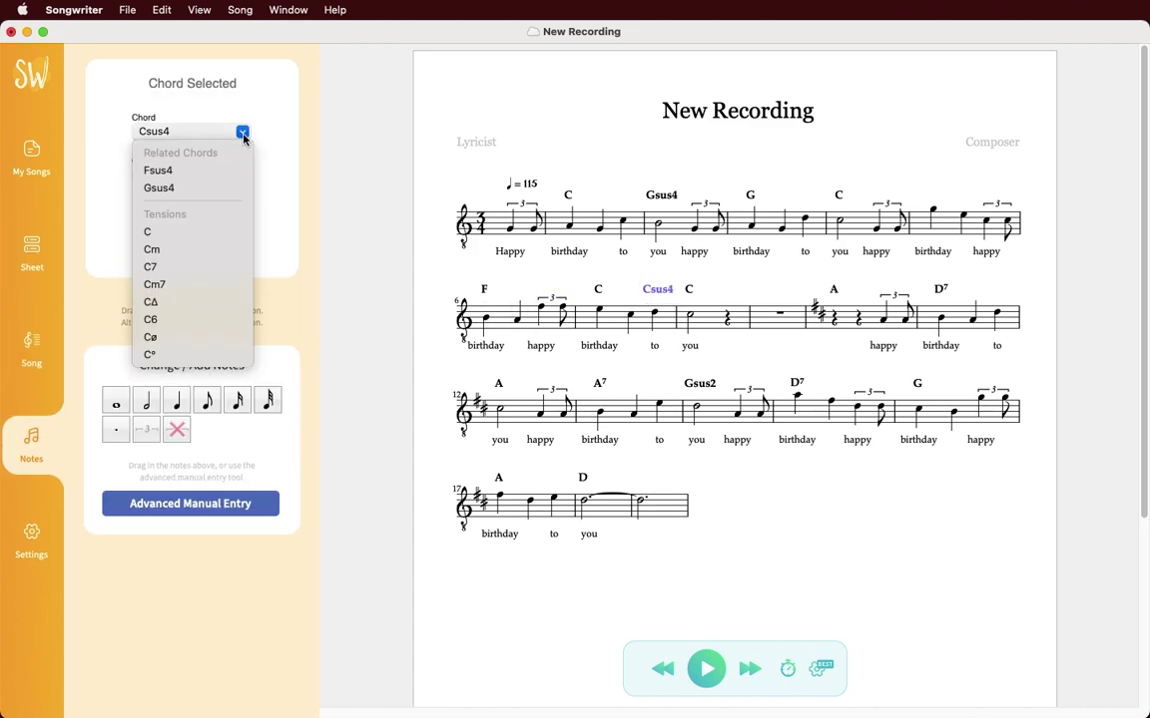
{"action": "left_click", "coordinate": [215, 301]}
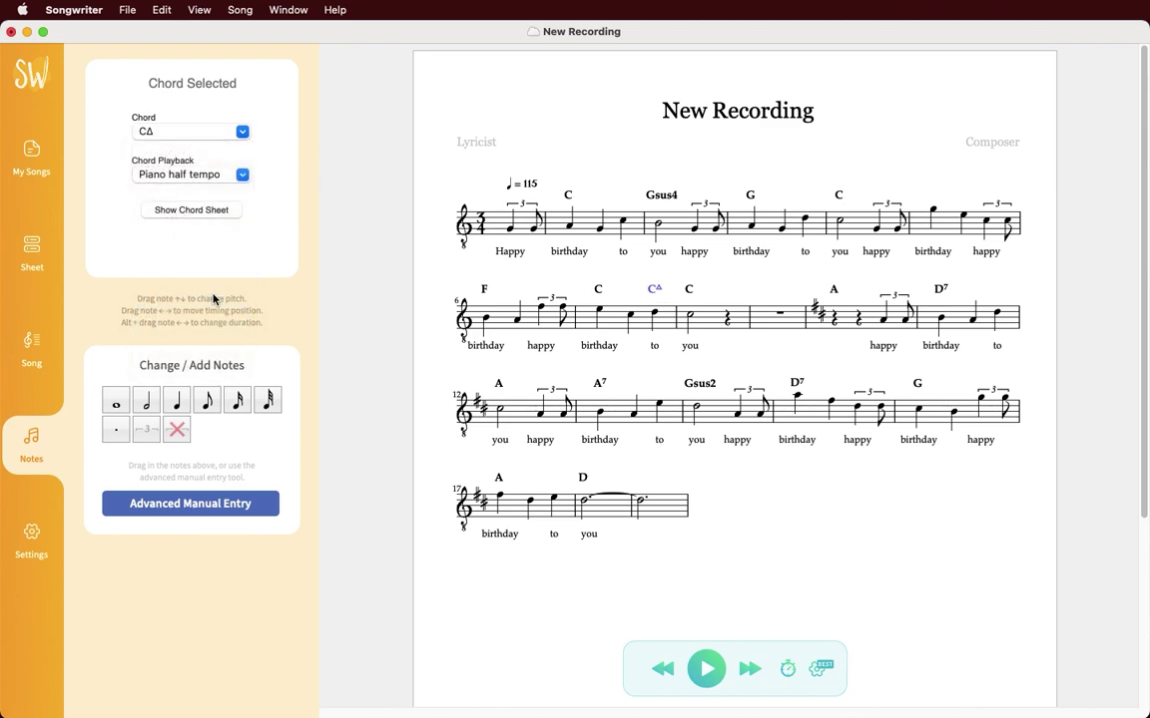
{"action": "left_click", "coordinate": [242, 133]}
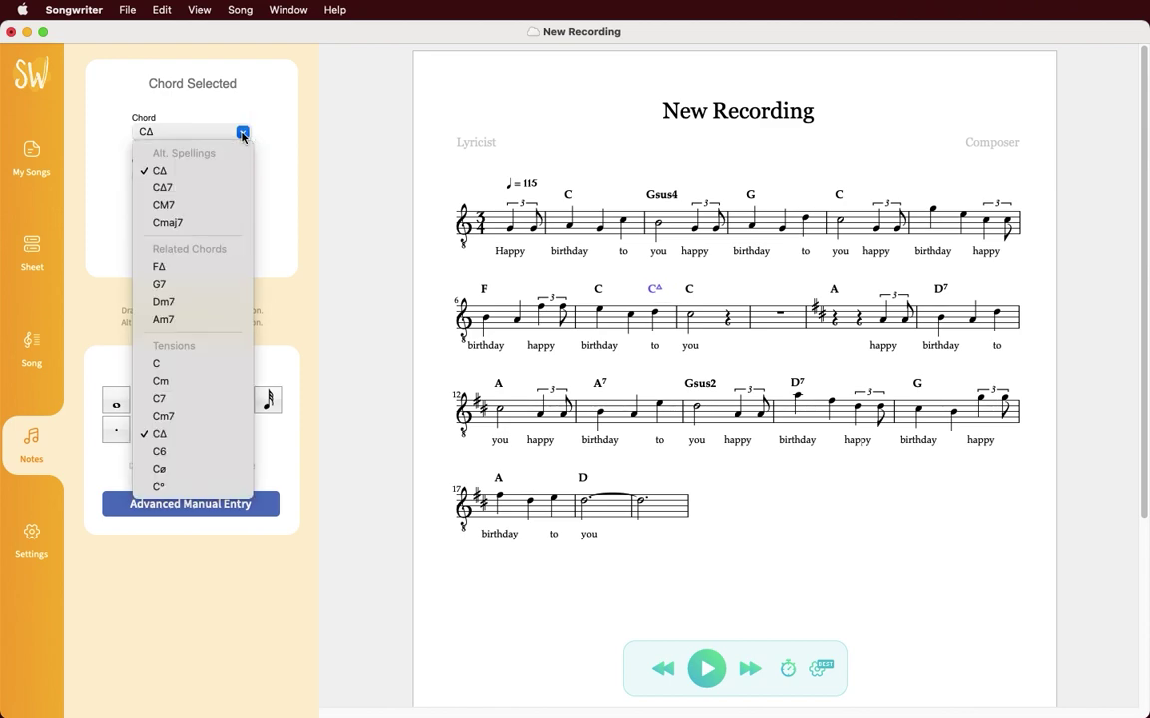
{"action": "left_click", "coordinate": [197, 284]}
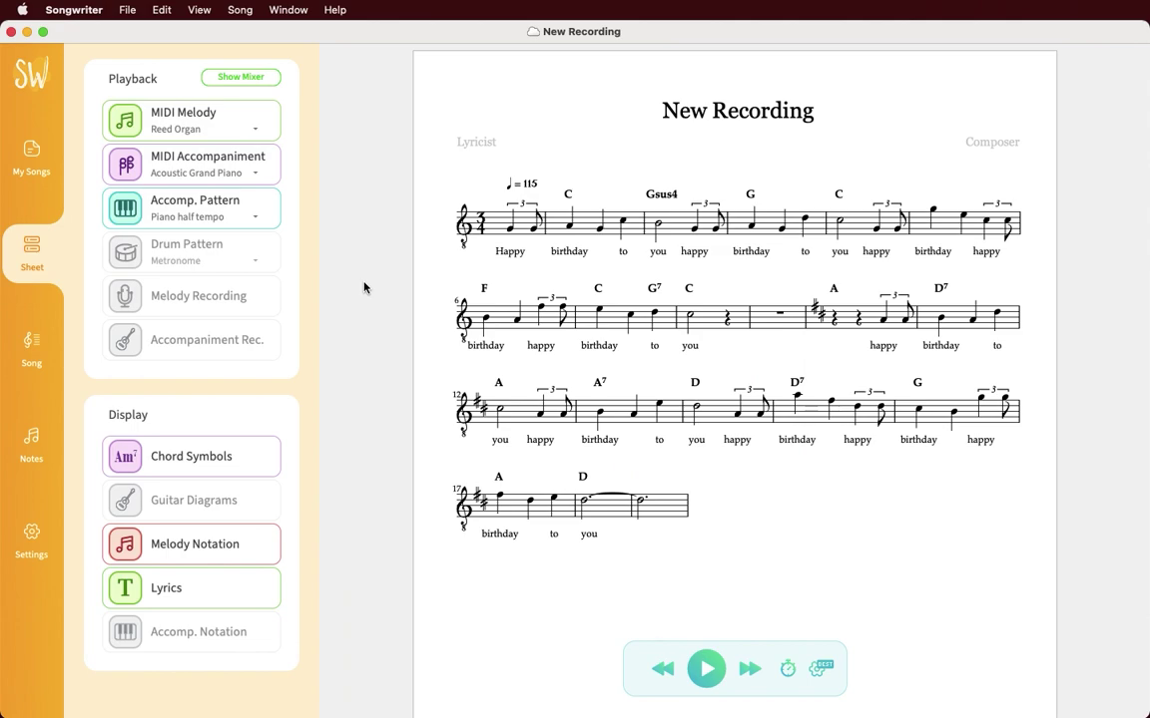
- Change the opening lyrics to 'It's your'
{"action": "left_click", "coordinate": [508, 251]}
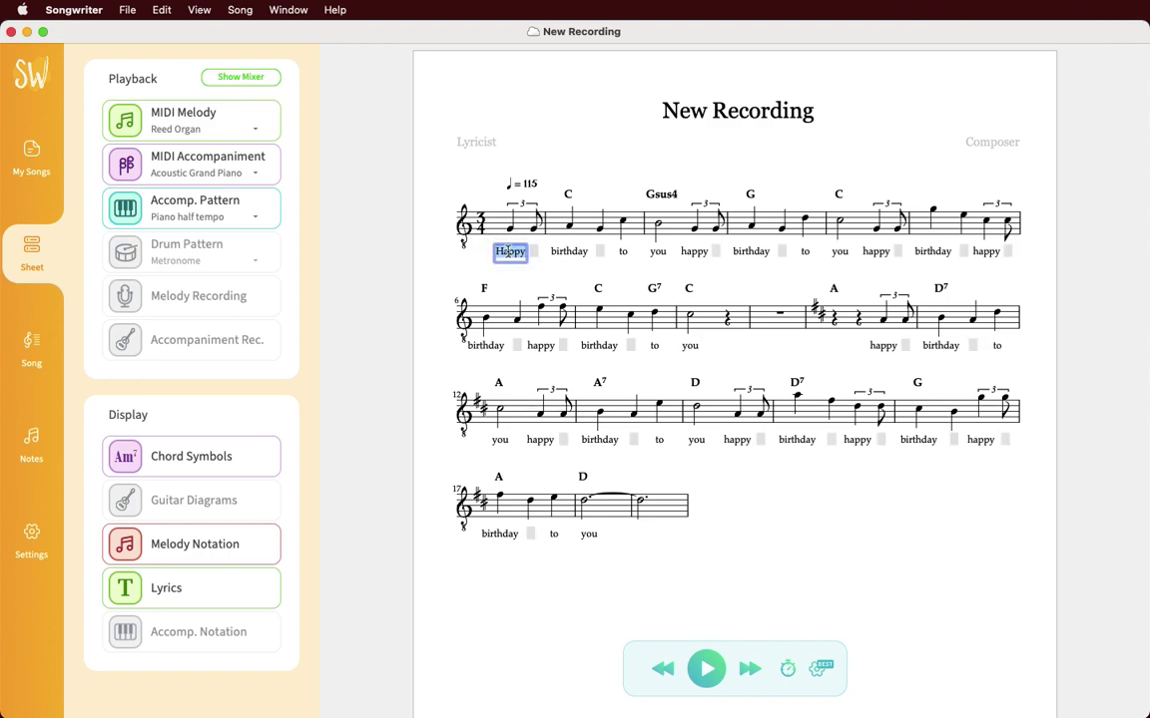
{"action": "type", "text": "It's"}
{"action": "key", "text": "Tab"}
{"action": "type", "text": "your"}
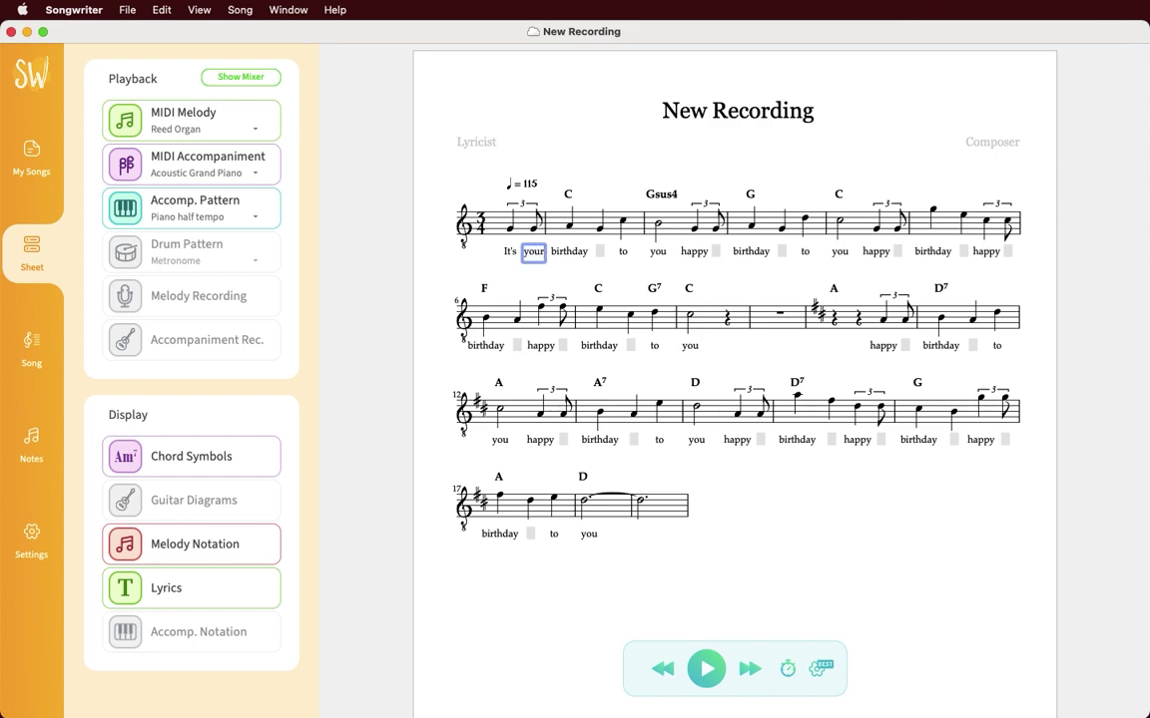
{"action": "key", "text": "Tab"}
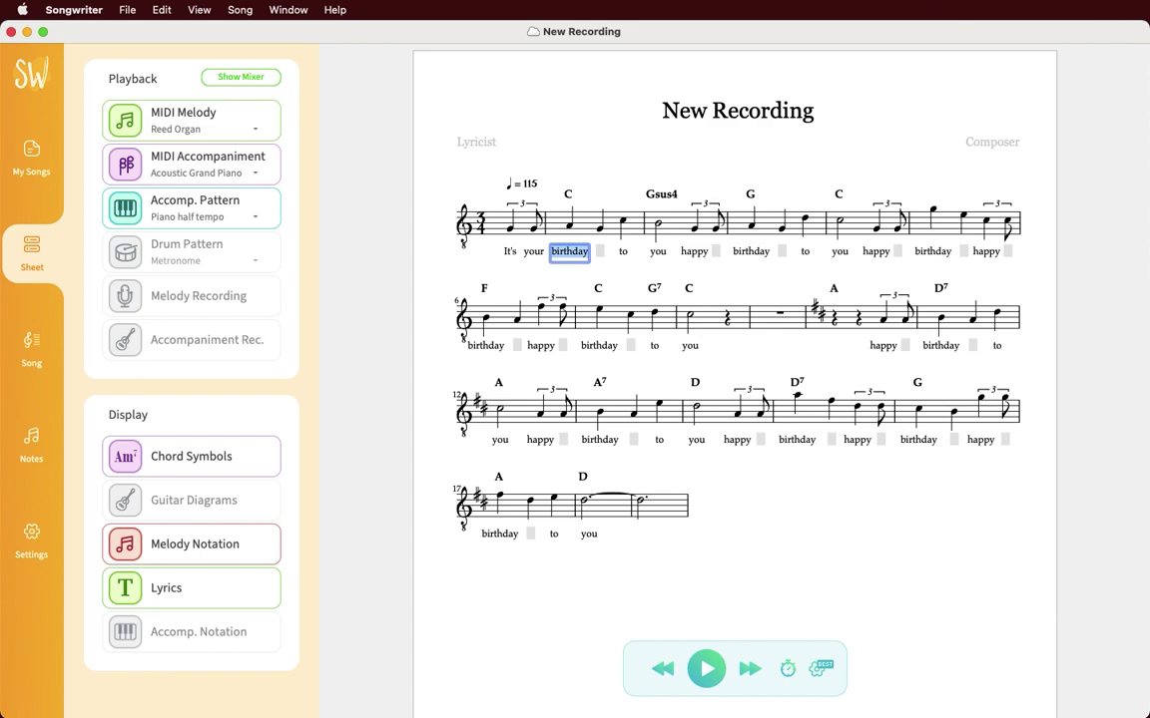
{"action": "key", "text": "shift+Tab"}
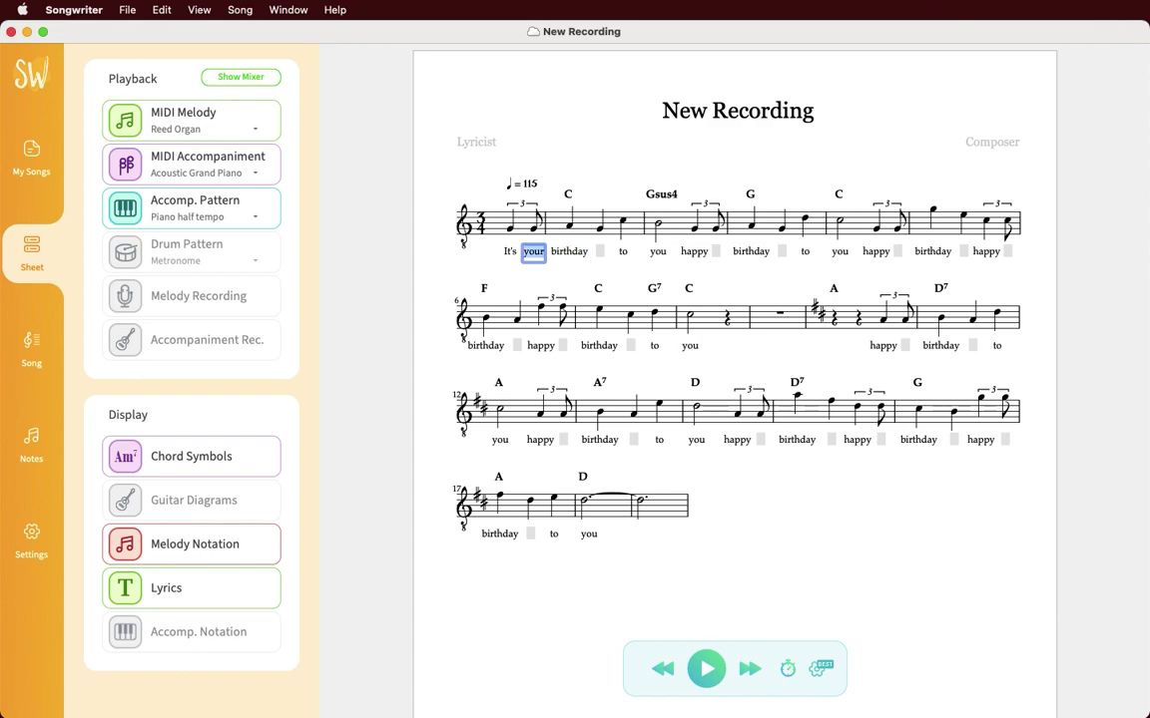
{"action": "key", "text": "Tab"}
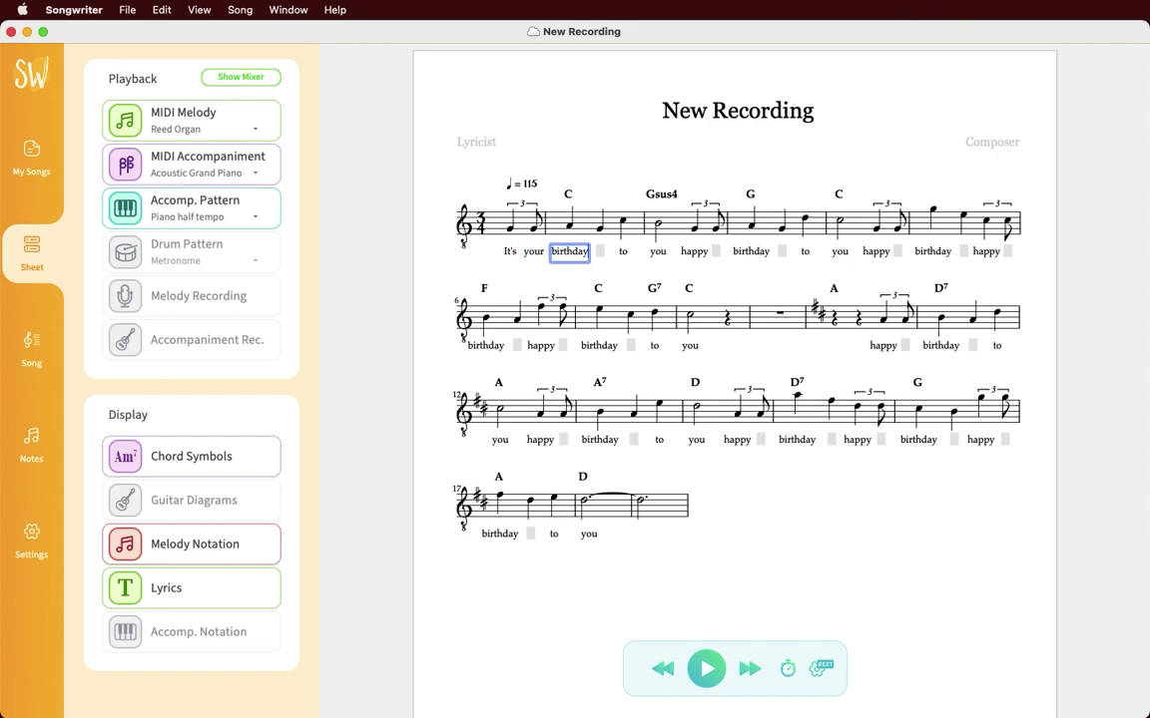
- Enter the hyphenated syllables birth-day, hap-py and birth-day
{"action": "type", "text": "birth"}
{"action": "key", "text": "Tab"}
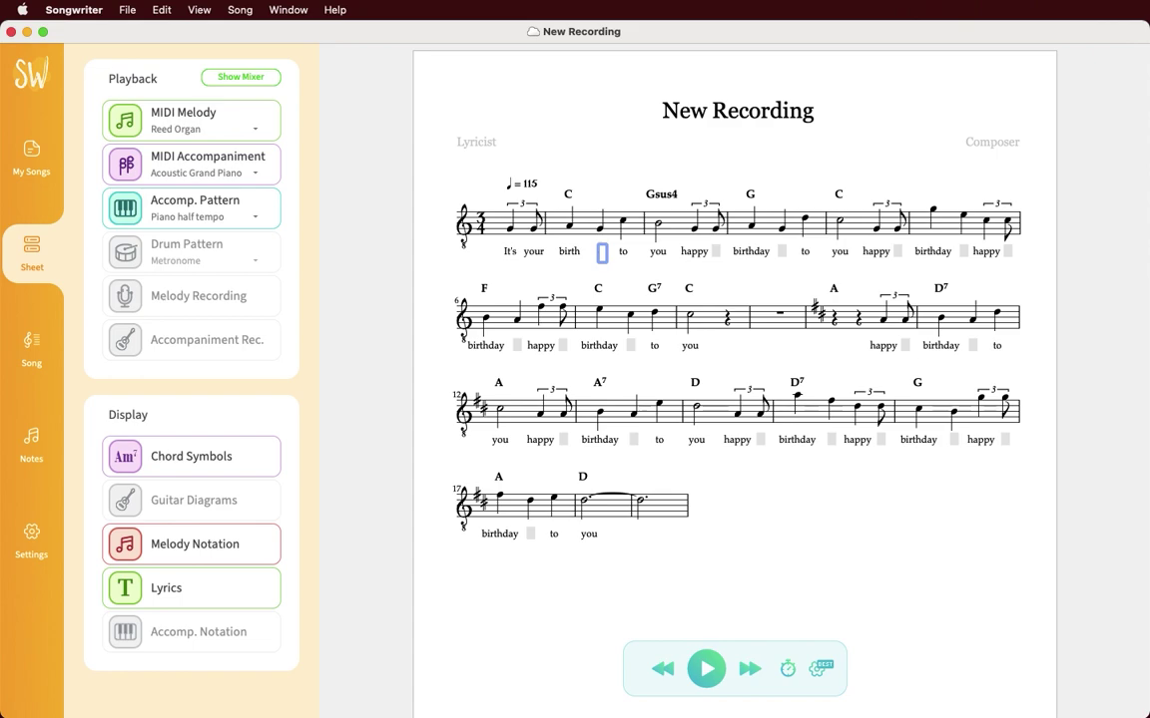
{"action": "type", "text": "day"}
{"action": "key", "text": "Tab"}
{"action": "key", "text": "Tab"}
{"action": "key", "text": "Tab"}
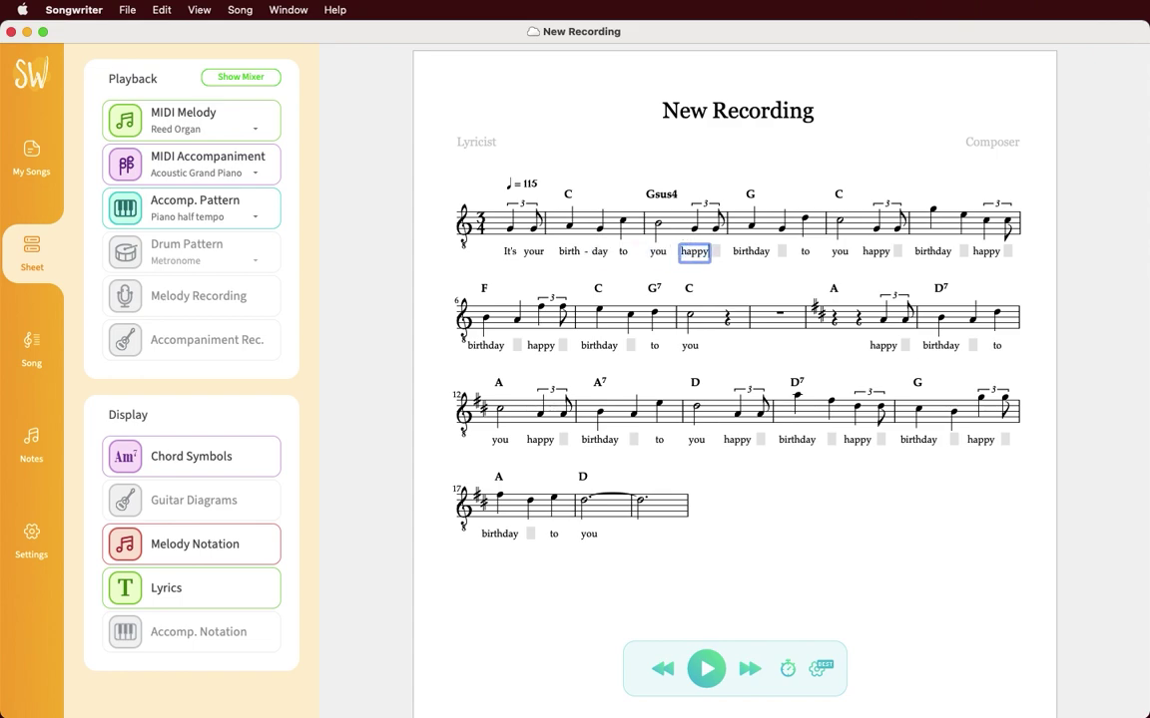
{"action": "type", "text": "hap"}
{"action": "key", "text": "Tab"}
{"action": "type", "text": "py"}
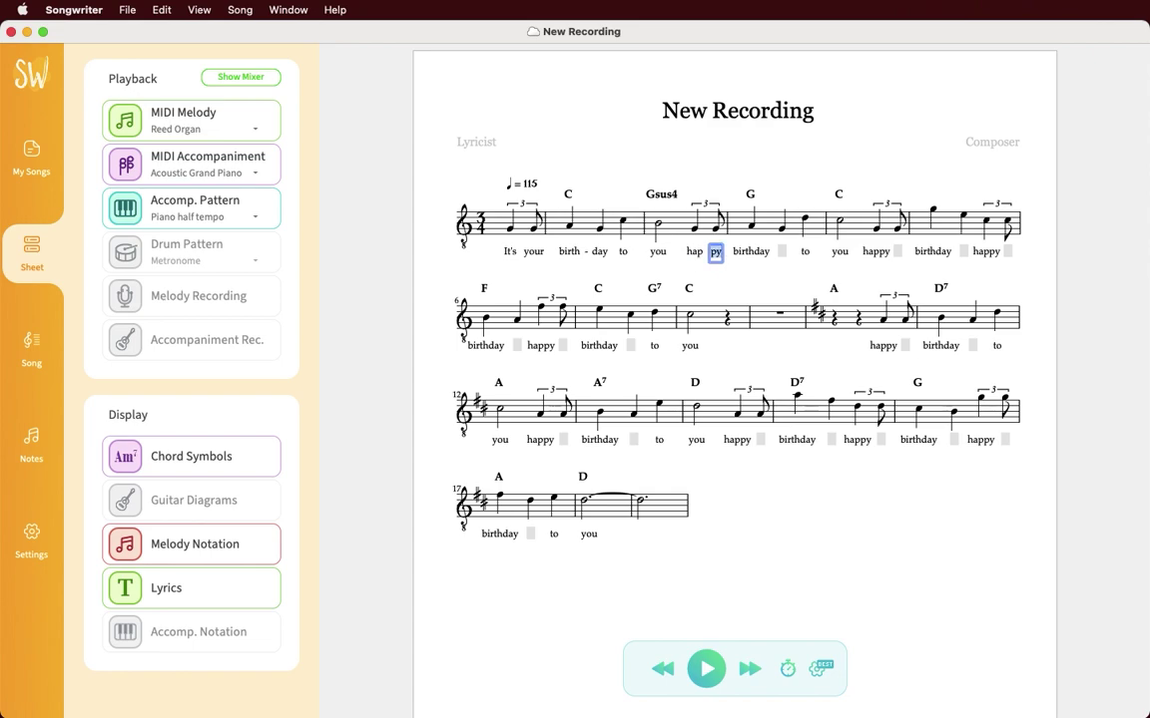
{"action": "key", "text": "Tab"}
{"action": "type", "text": "birth"}
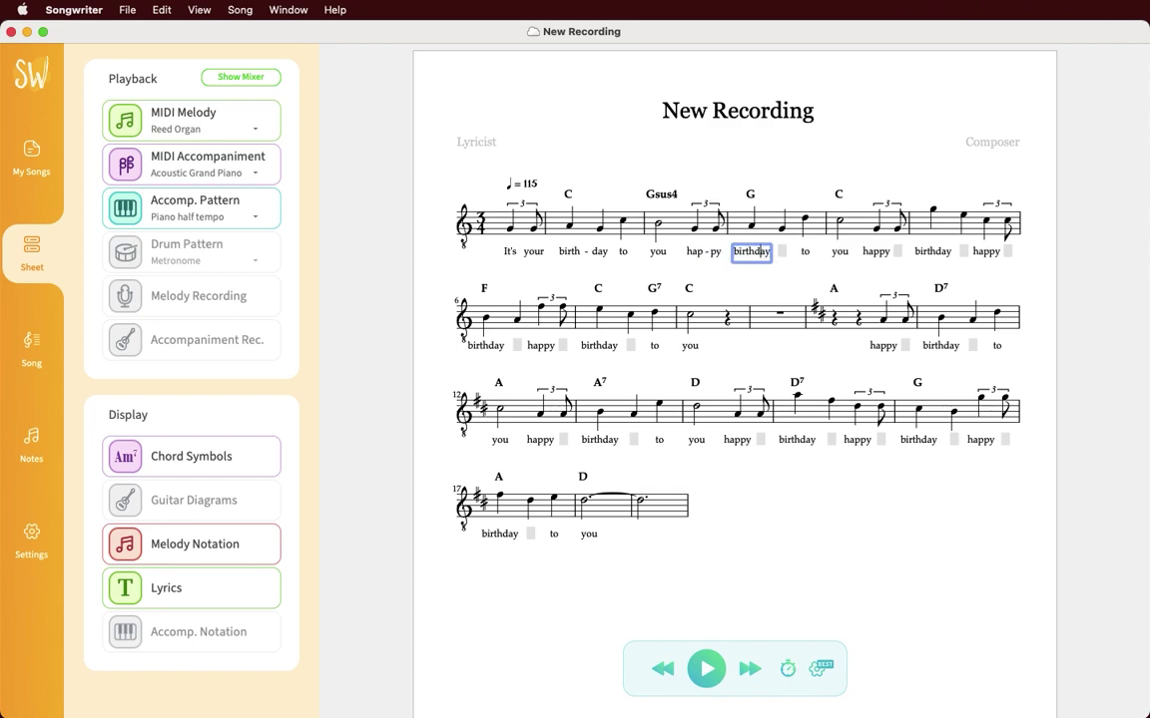
{"action": "key", "text": "Tab"}
{"action": "type", "text": "day"}
{"action": "key", "text": "Tab"}
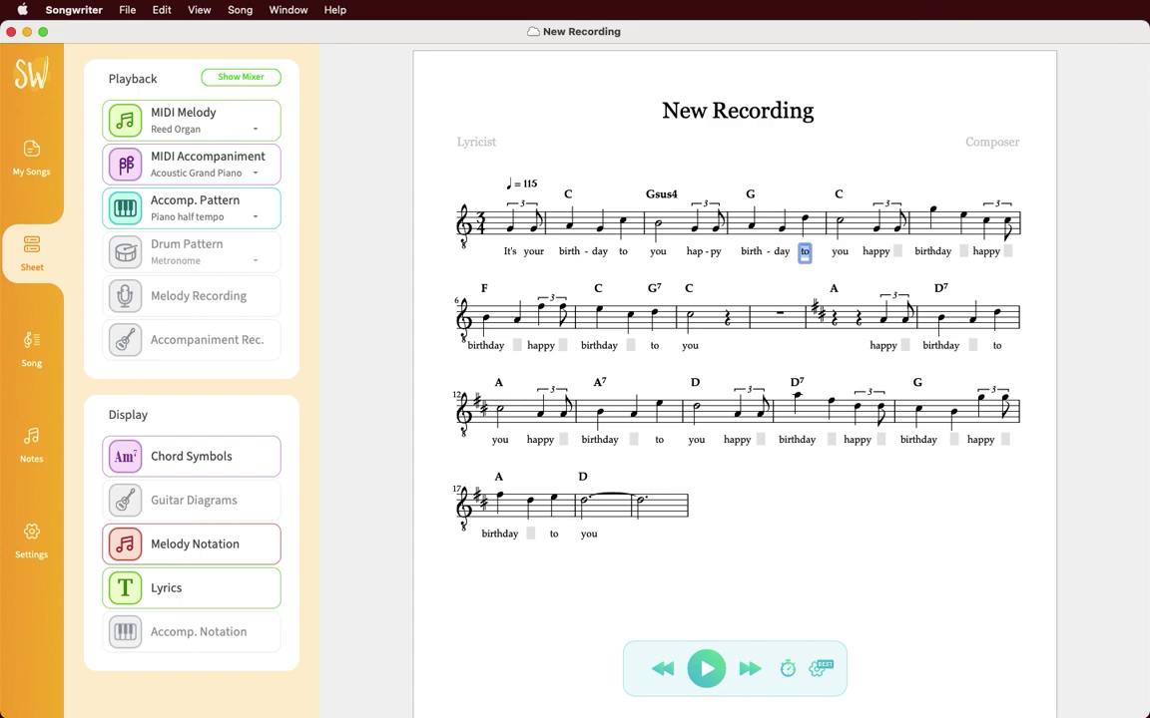
- Clear the 'to you' lyrics and add a second verse line 'Here's a new verse for you'
{"action": "key", "text": "BackSpace"}
{"action": "key", "text": "Tab"}
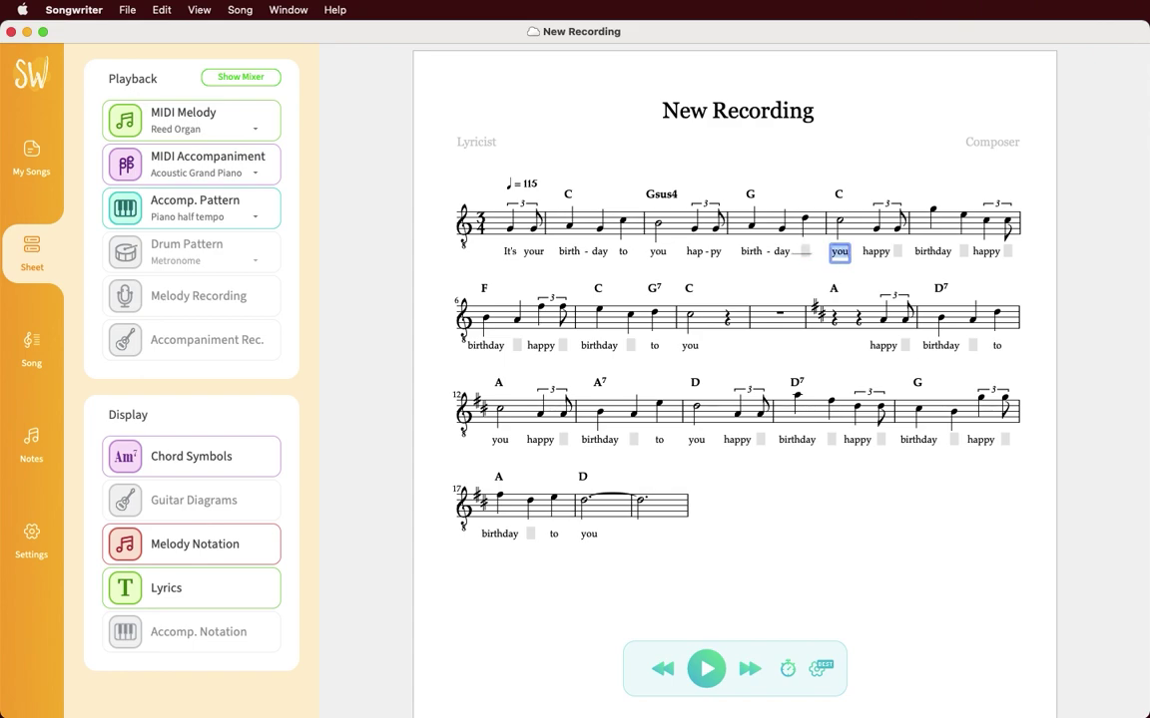
{"action": "key", "text": "BackSpace"}
{"action": "key", "text": "Return"}
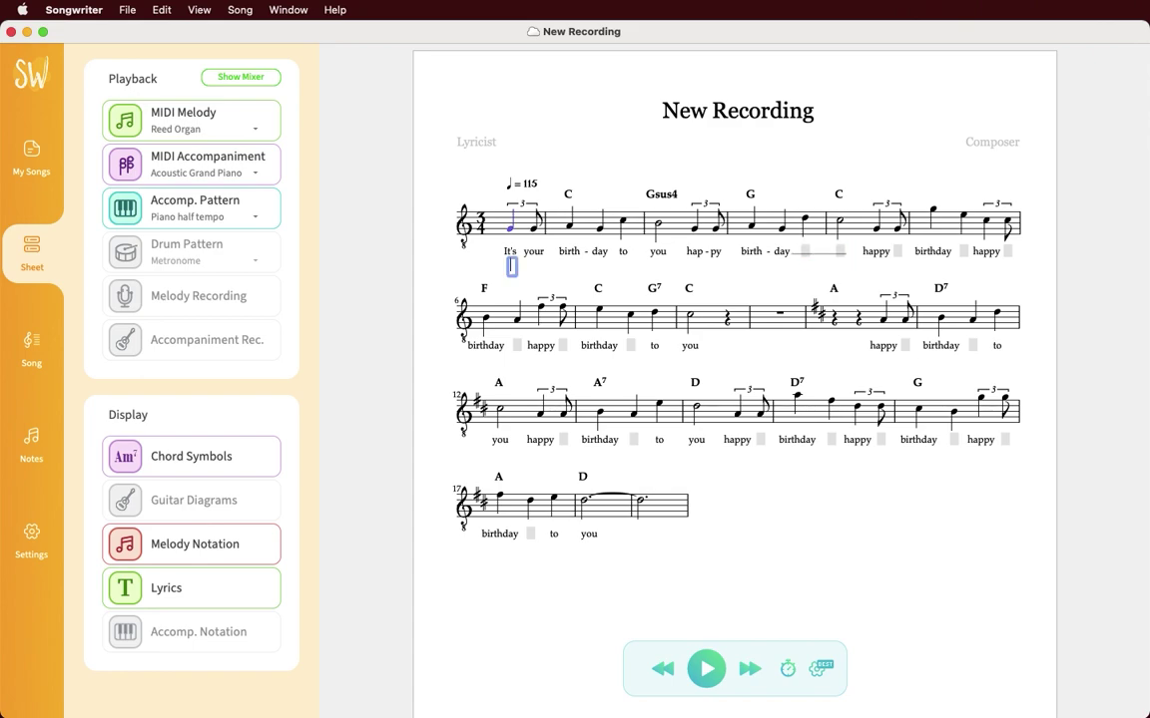
{"action": "type", "text": "Here's"}
{"action": "type", "text": " a new verse "}
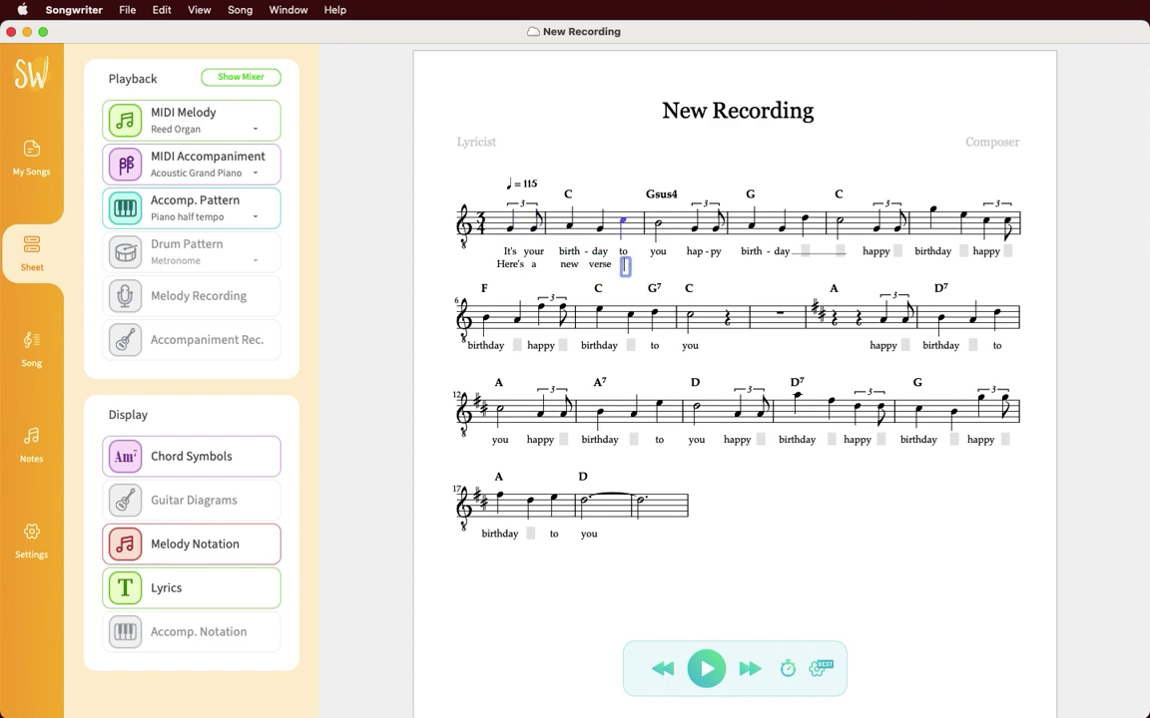
{"action": "type", "text": "for you"}
{"action": "key", "text": "Escape"}
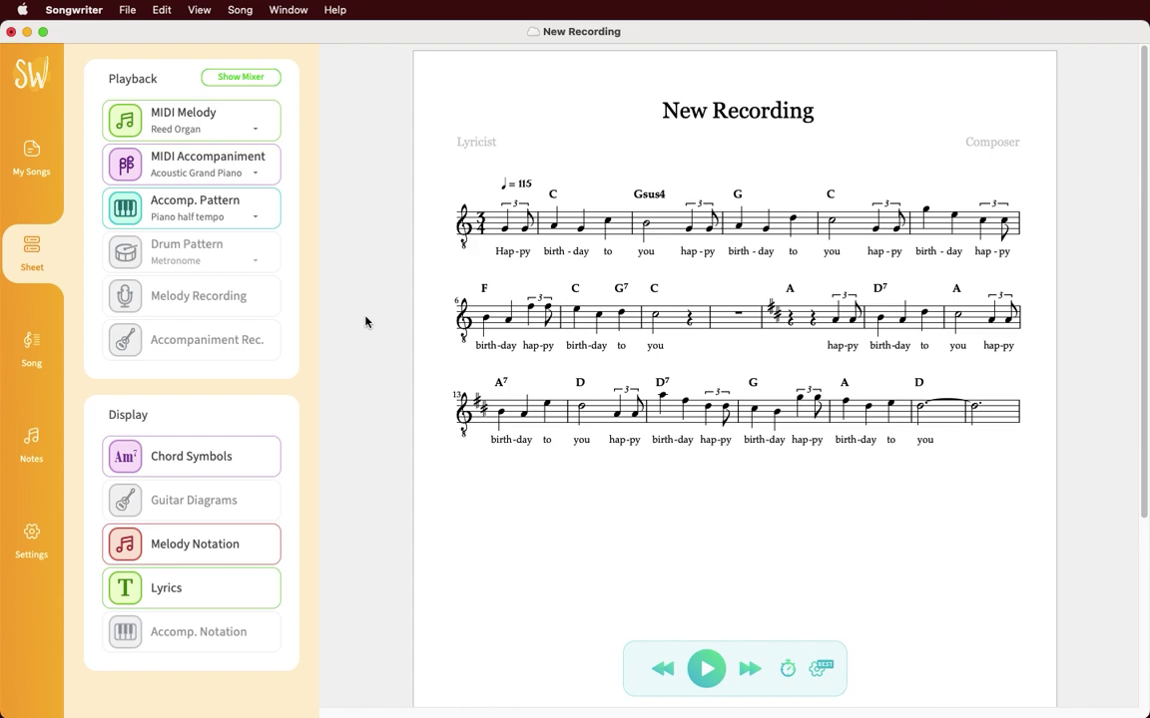
- Type the title 'Happy Birthday' with 'to you' on a new line beneath it
{"action": "left_click", "coordinate": [721, 110]}
{"action": "type", "text": "Happy Bi"}
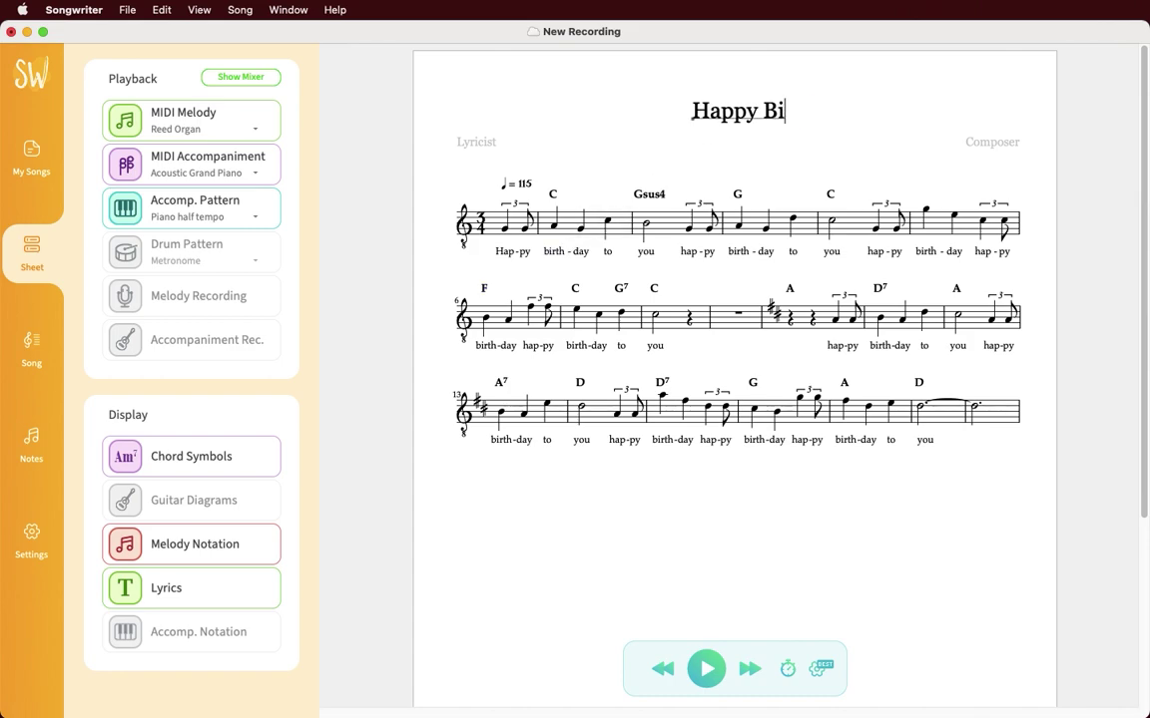
{"action": "type", "text": "rthday"}
{"action": "key", "text": "Return"}
{"action": "type", "text": "to"}
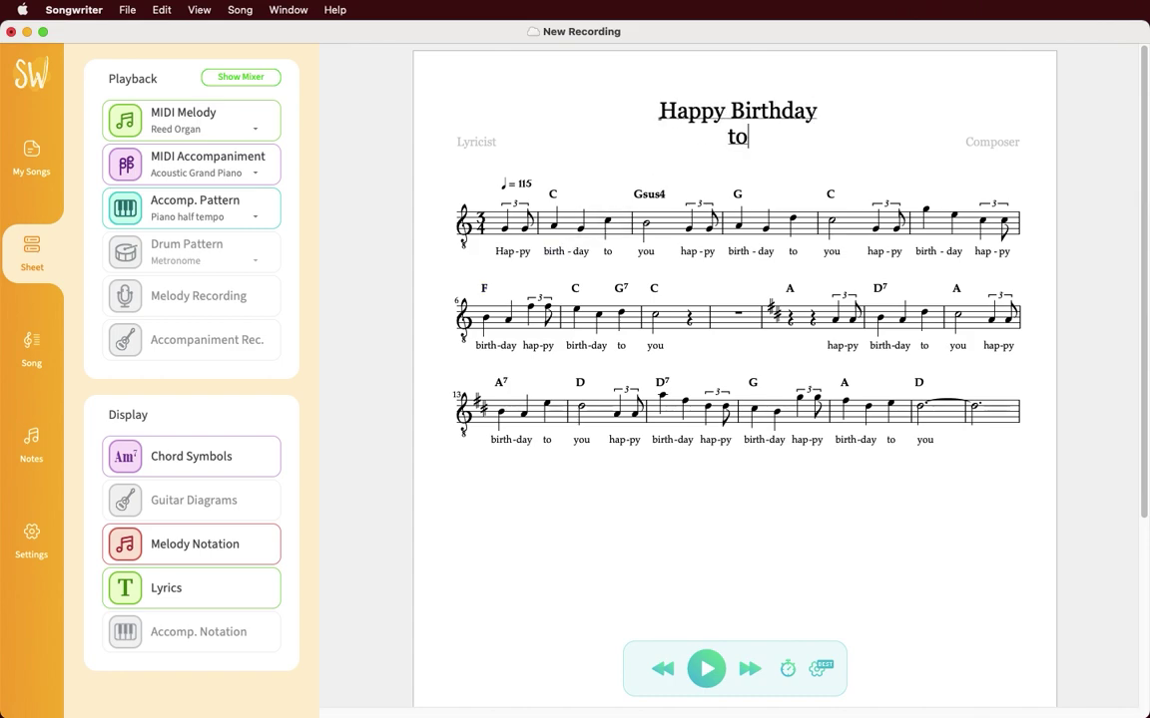
{"action": "type", "text": " you"}
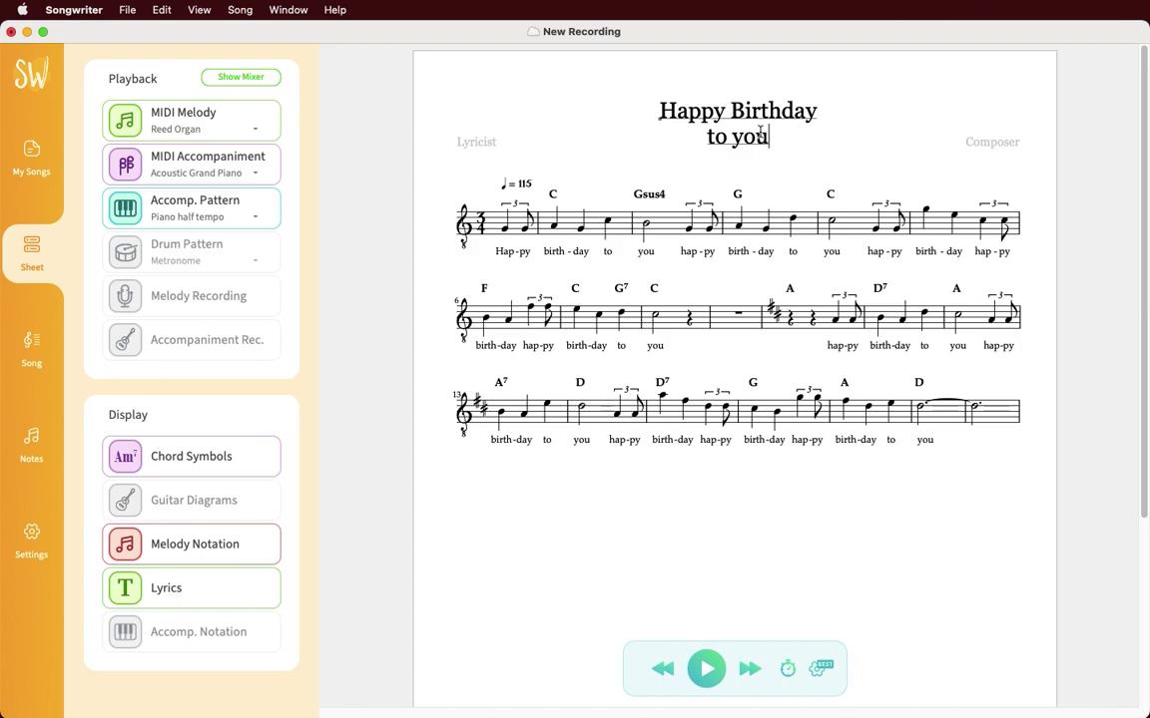
- Set the 'to you' subtitle's font size to 18
{"action": "left_click_drag", "start_coordinate": [769, 136], "coordinate": [700, 138]}
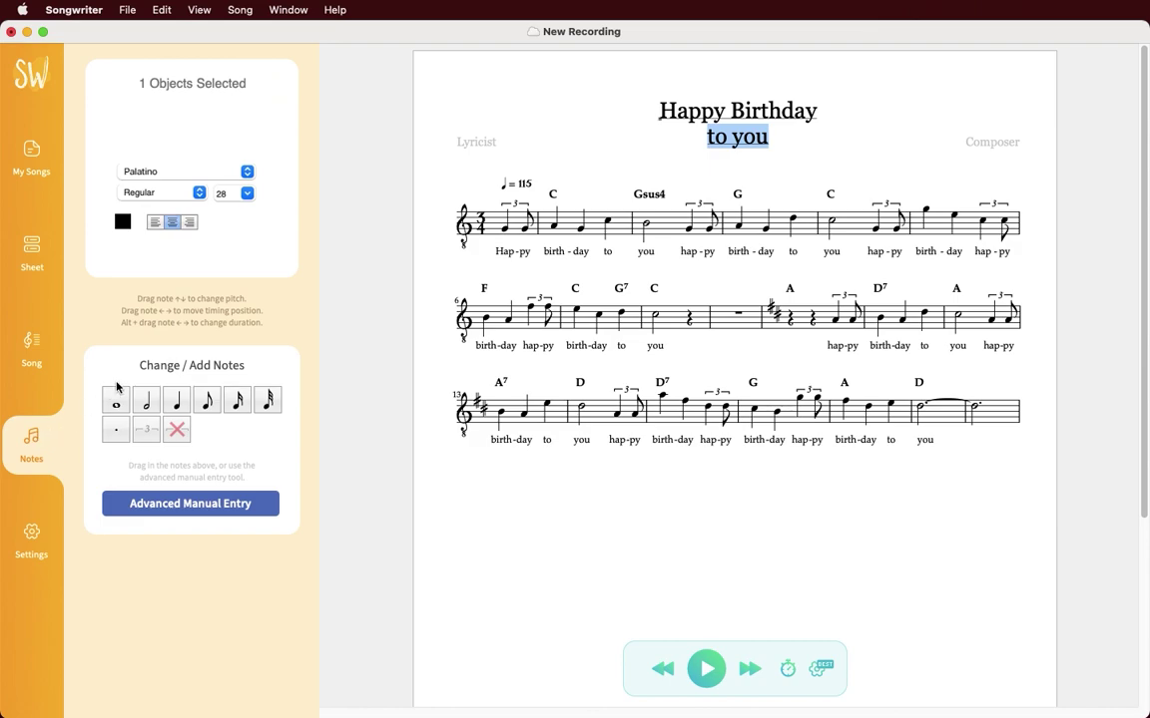
{"action": "left_click", "coordinate": [246, 194]}
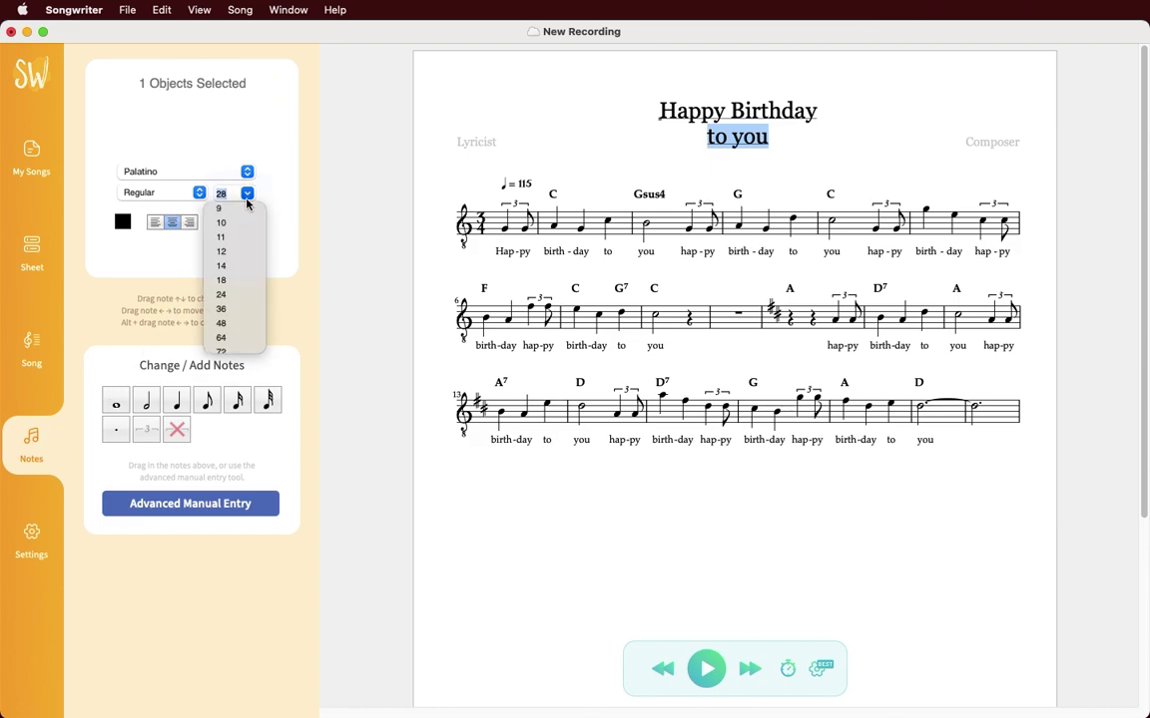
{"action": "left_click", "coordinate": [242, 284]}
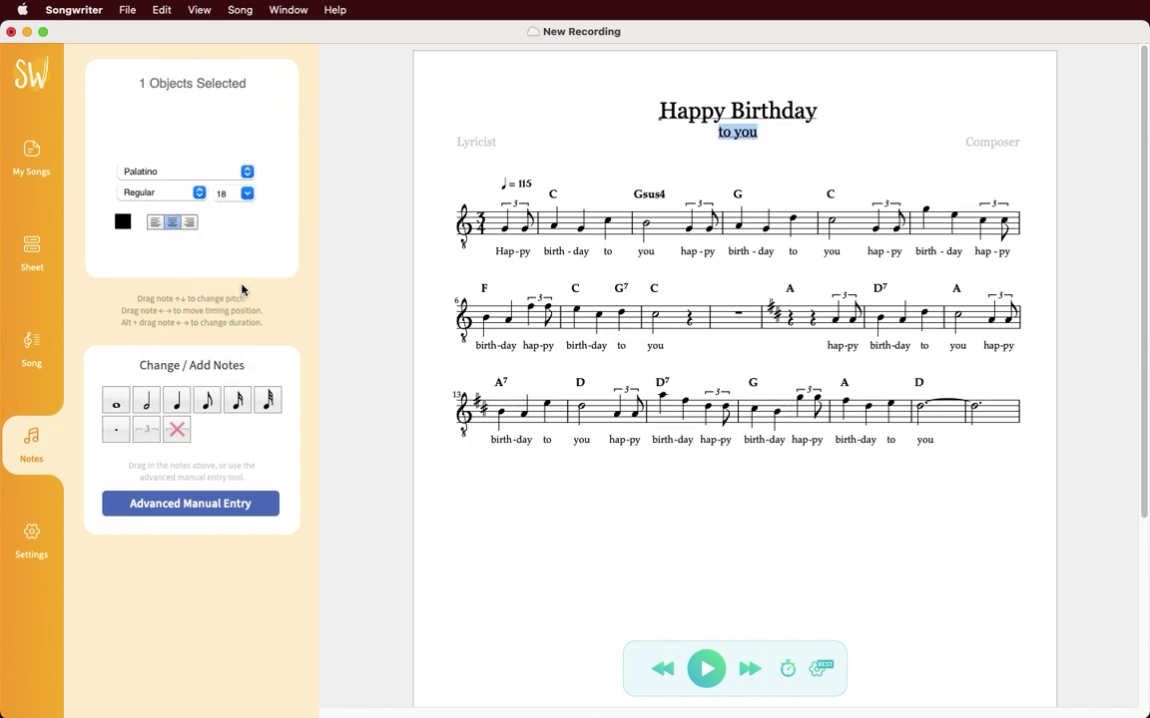
{"action": "left_click", "coordinate": [364, 259]}
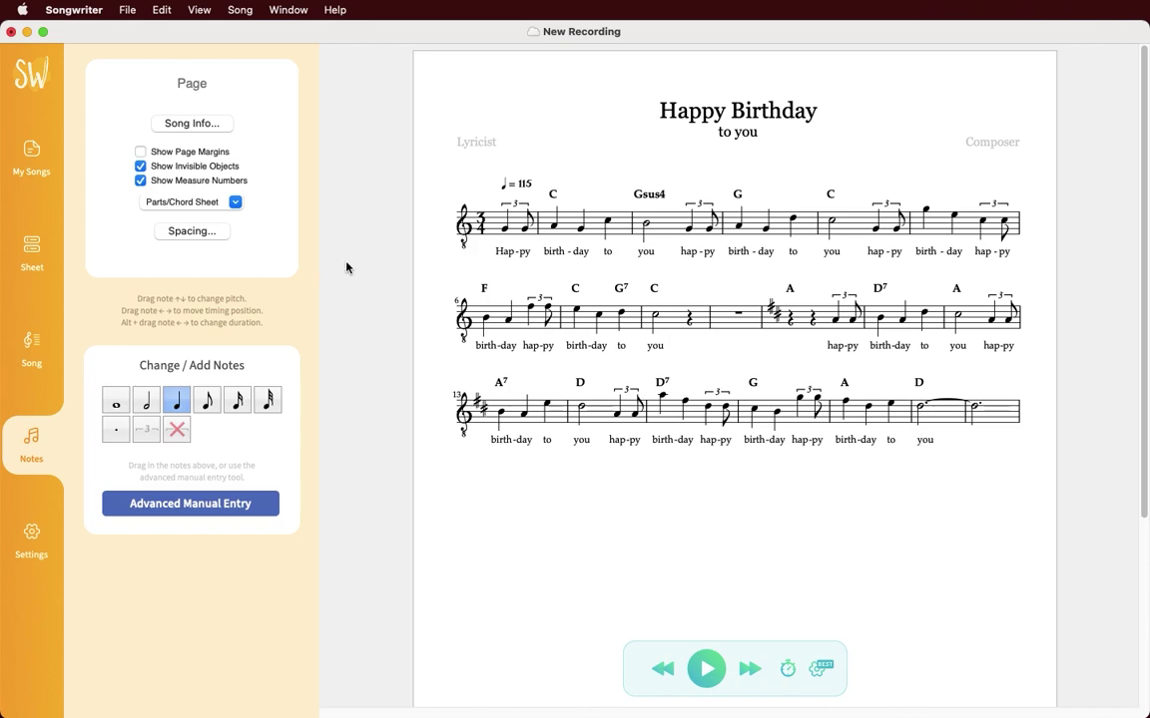
- Briefly show guitar diagrams and piano accompaniment staves, then hide both again
{"action": "left_click", "coordinate": [32, 251]}
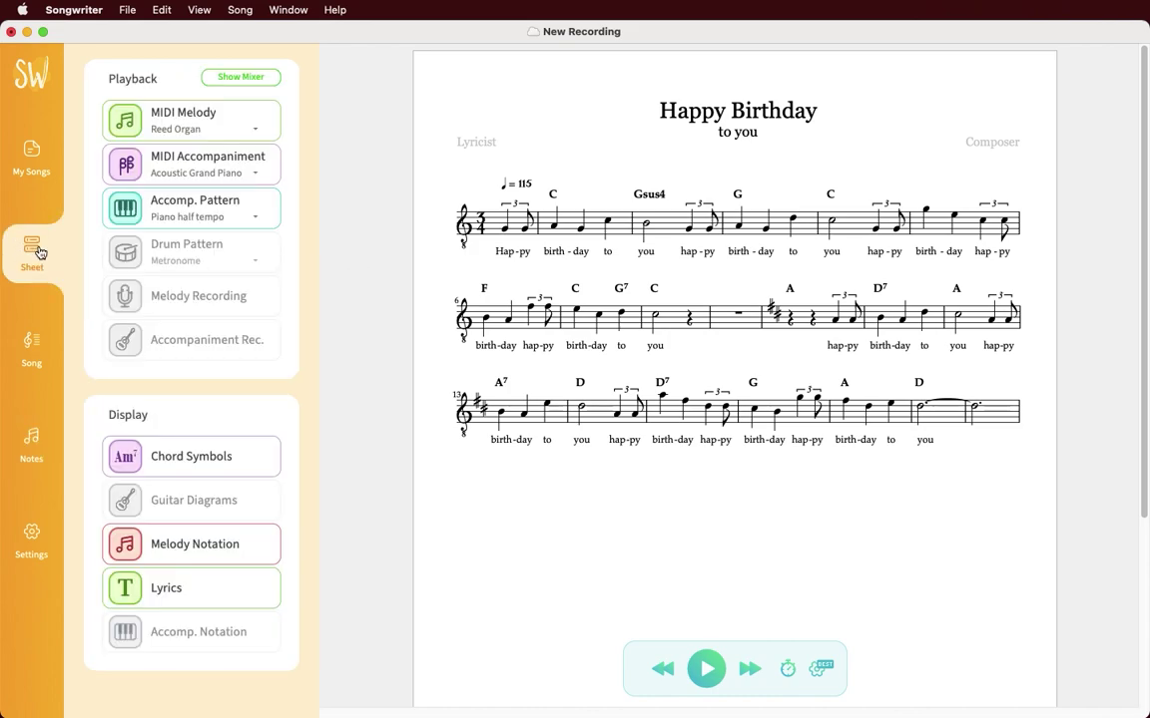
{"action": "left_click", "coordinate": [215, 516]}
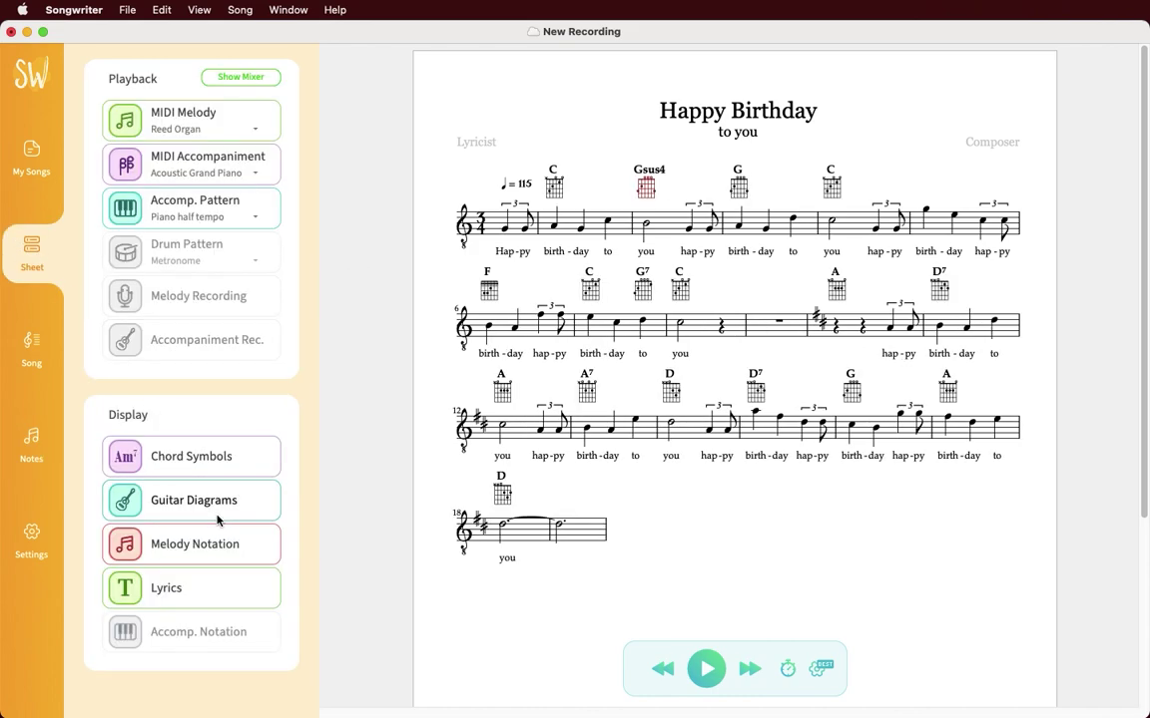
{"action": "left_click", "coordinate": [218, 625]}
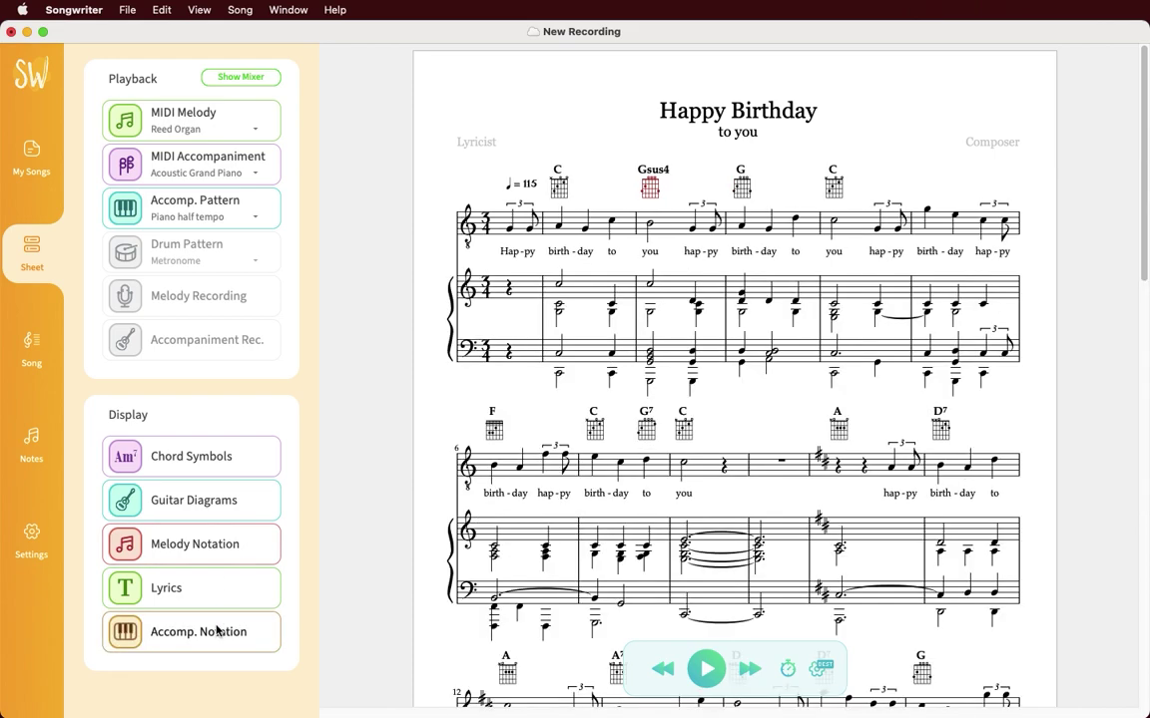
{"action": "left_click", "coordinate": [218, 631]}
{"action": "left_click", "coordinate": [209, 511]}
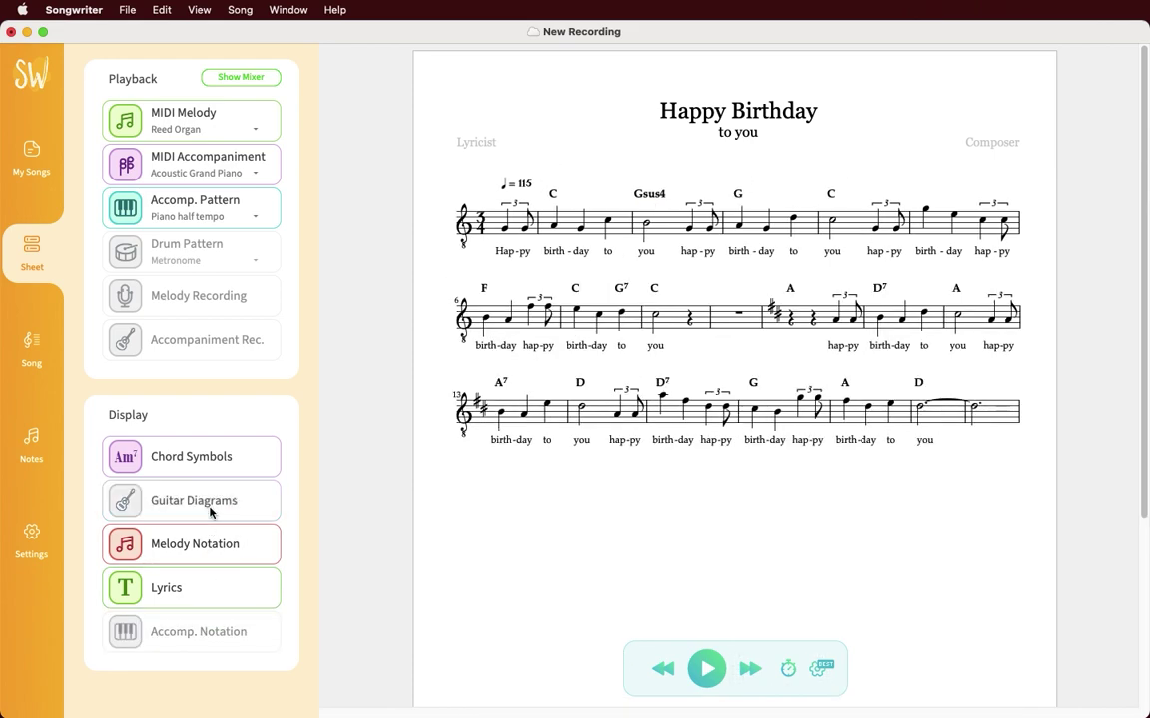
- Set score size to 32 and note spacing to 4.8, show margins and lower the top margin
{"action": "left_click", "coordinate": [44, 355]}
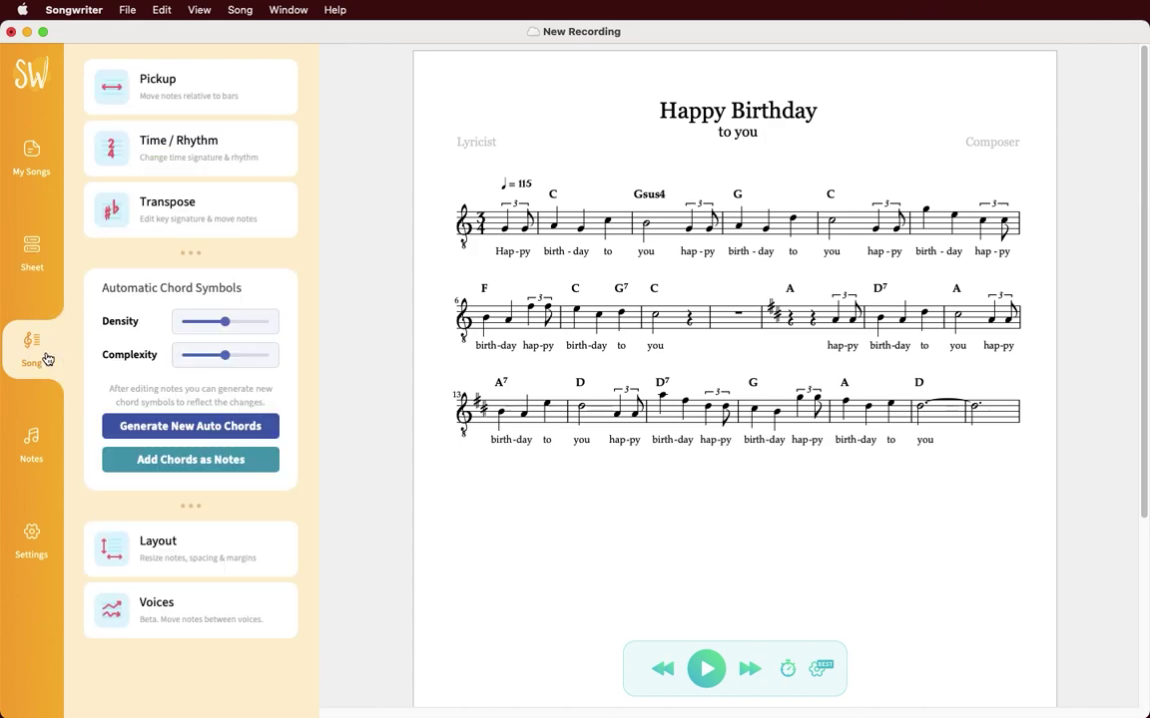
{"action": "left_click", "coordinate": [196, 546]}
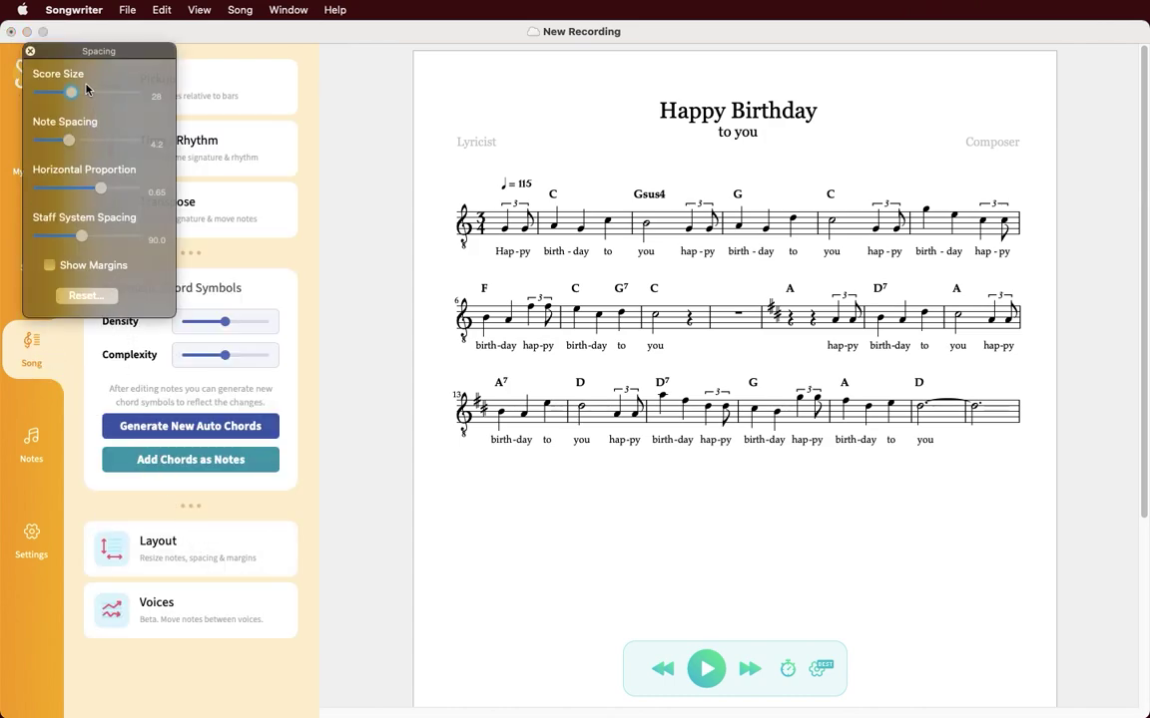
{"action": "left_click_drag", "start_coordinate": [71, 92], "coordinate": [83, 93]}
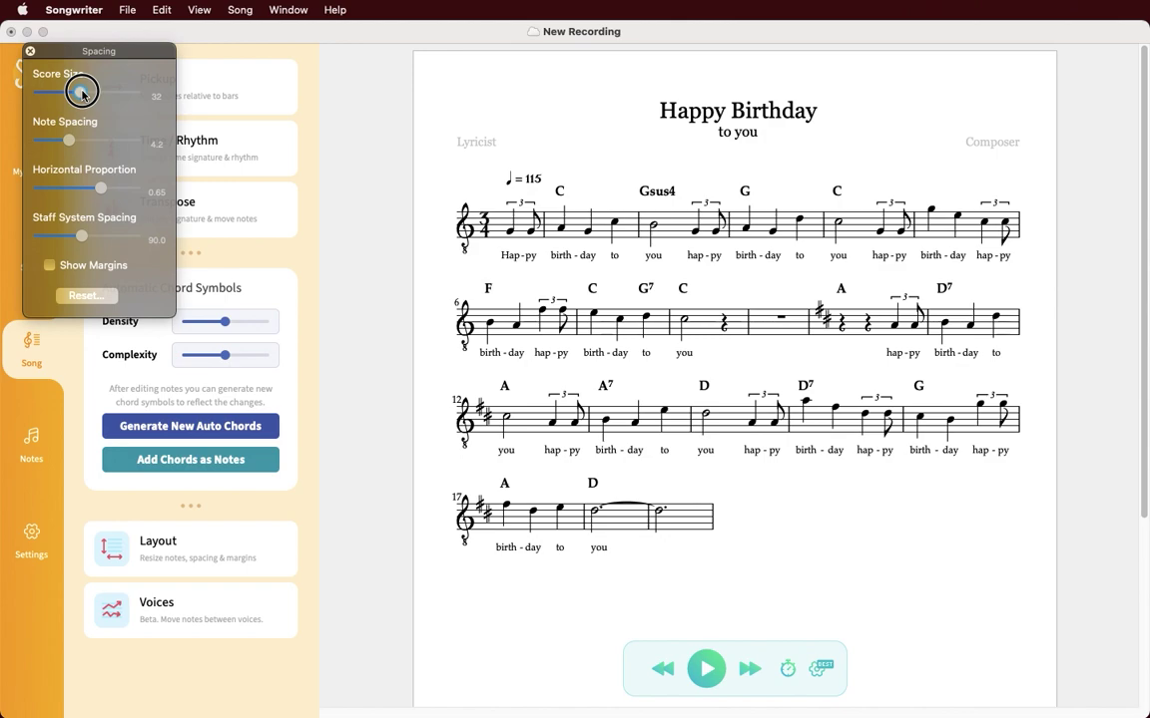
{"action": "left_click_drag", "start_coordinate": [68, 140], "coordinate": [77, 141]}
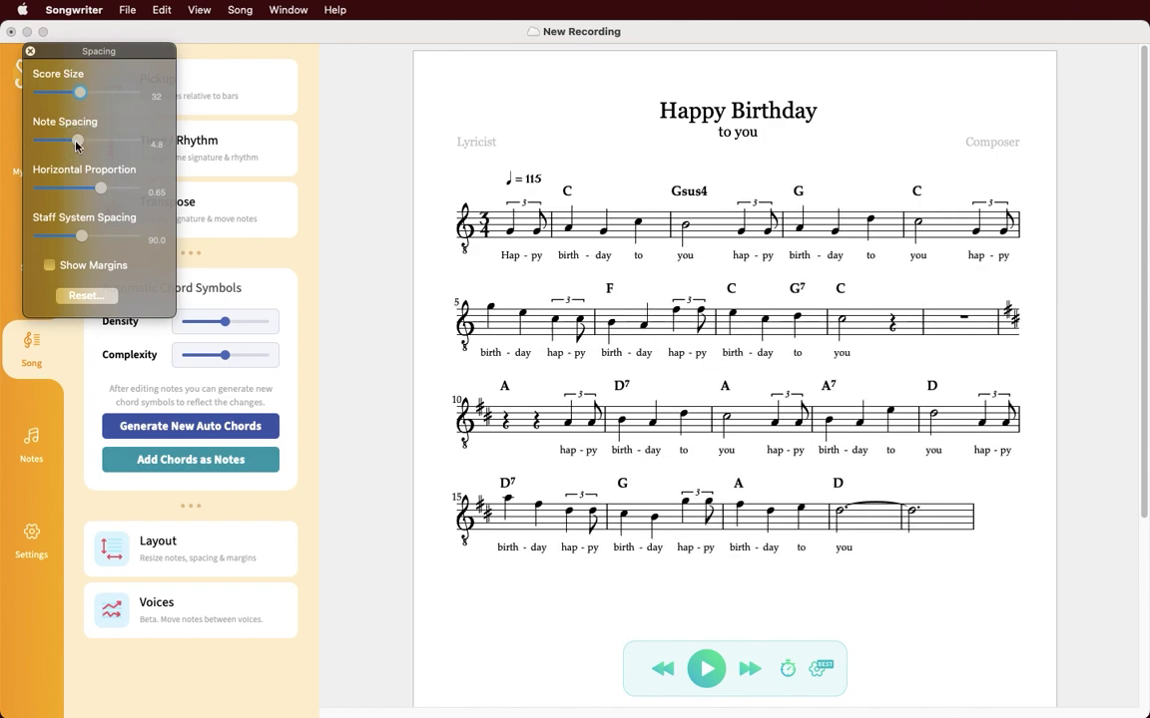
{"action": "left_click", "coordinate": [49, 266]}
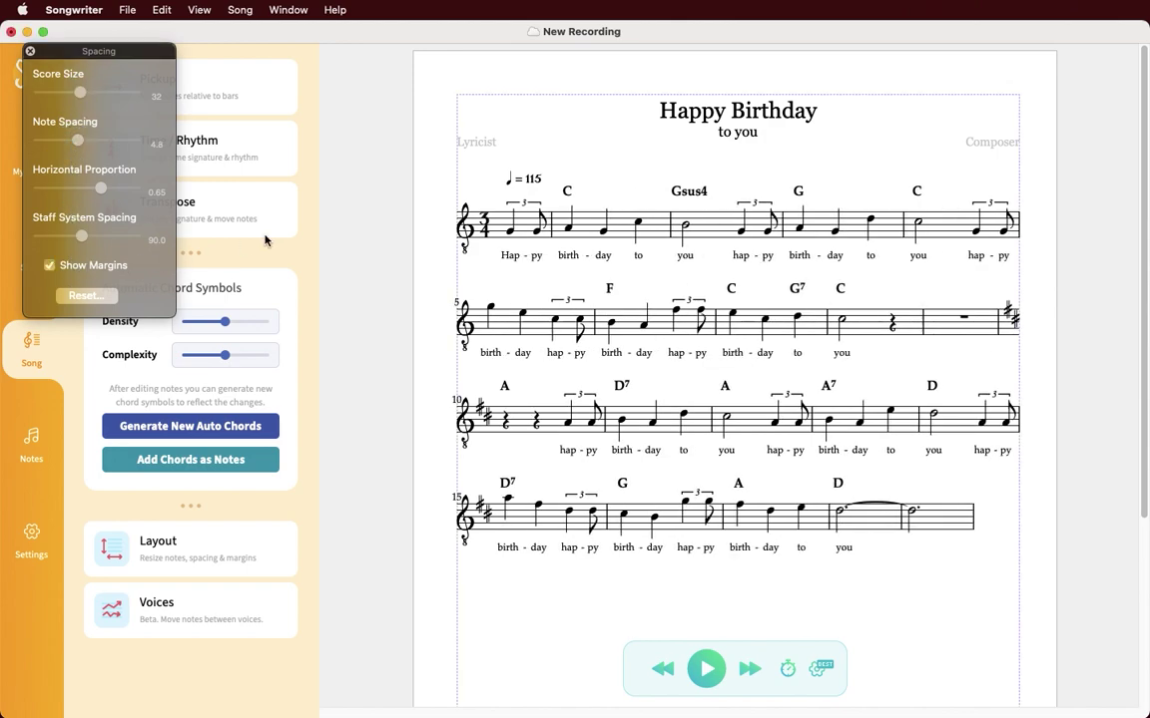
{"action": "left_click_drag", "start_coordinate": [547, 96], "coordinate": [547, 113]}
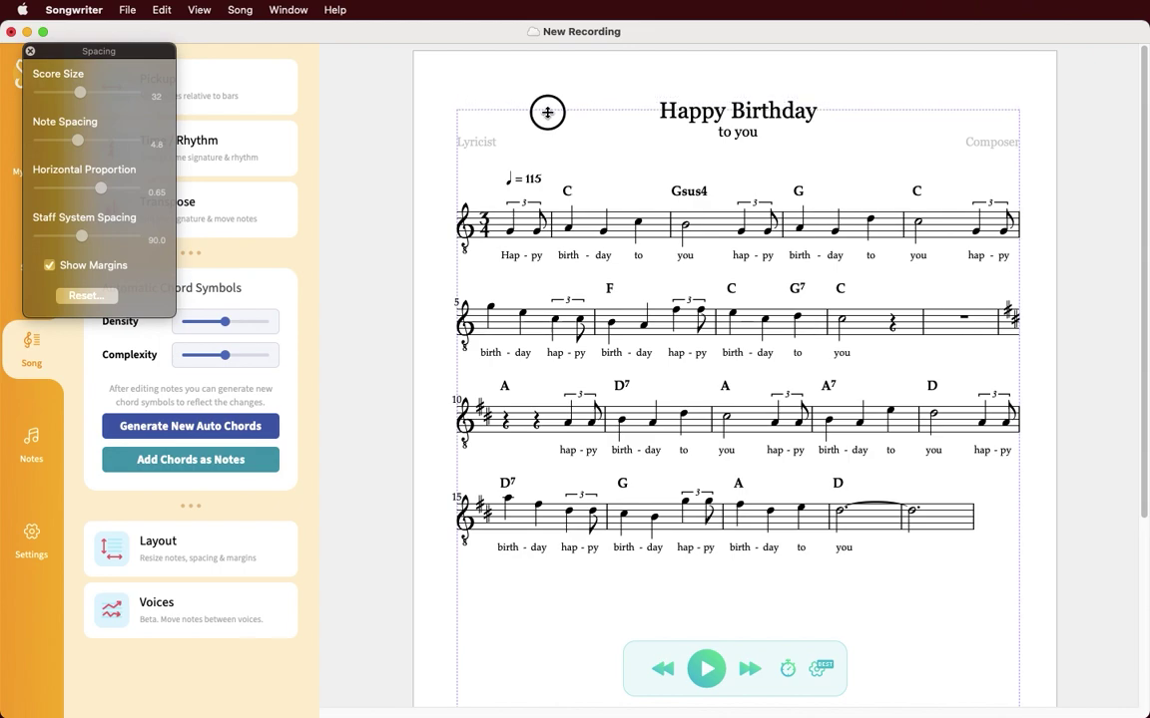
{"action": "left_click", "coordinate": [30, 51]}
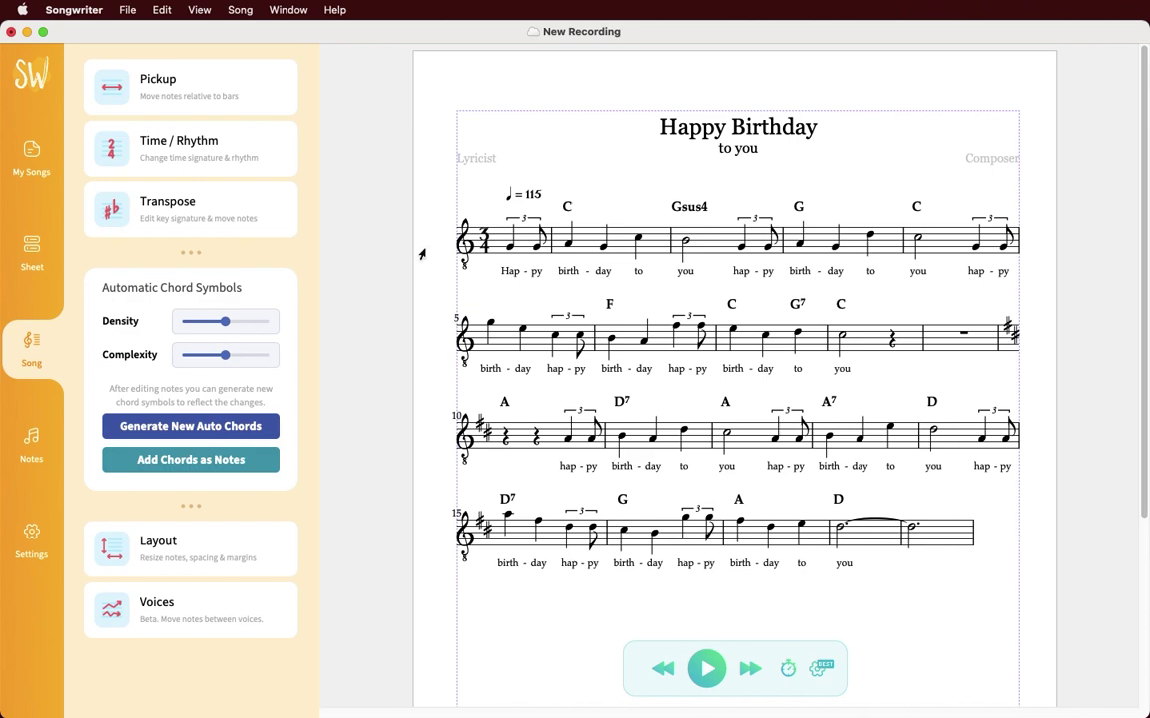
- Drag the score systems slightly down beneath the title and deselect them
{"action": "left_click_drag", "start_coordinate": [429, 252], "coordinate": [428, 262]}
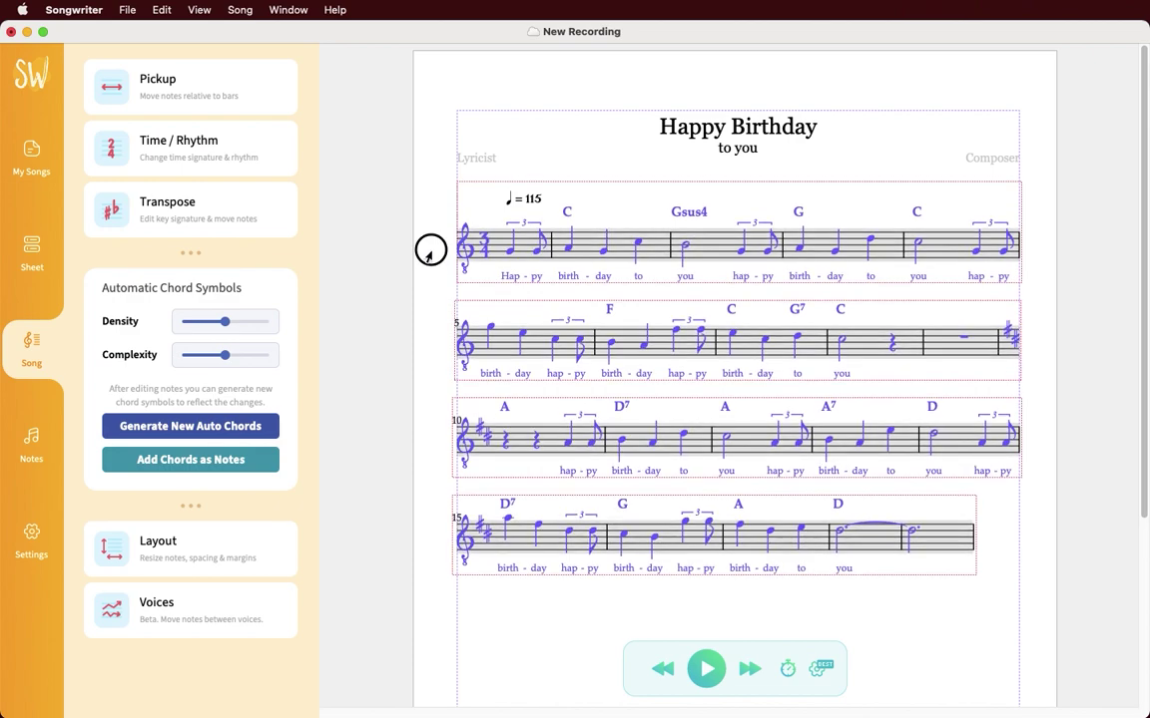
{"action": "left_click", "coordinate": [428, 231]}
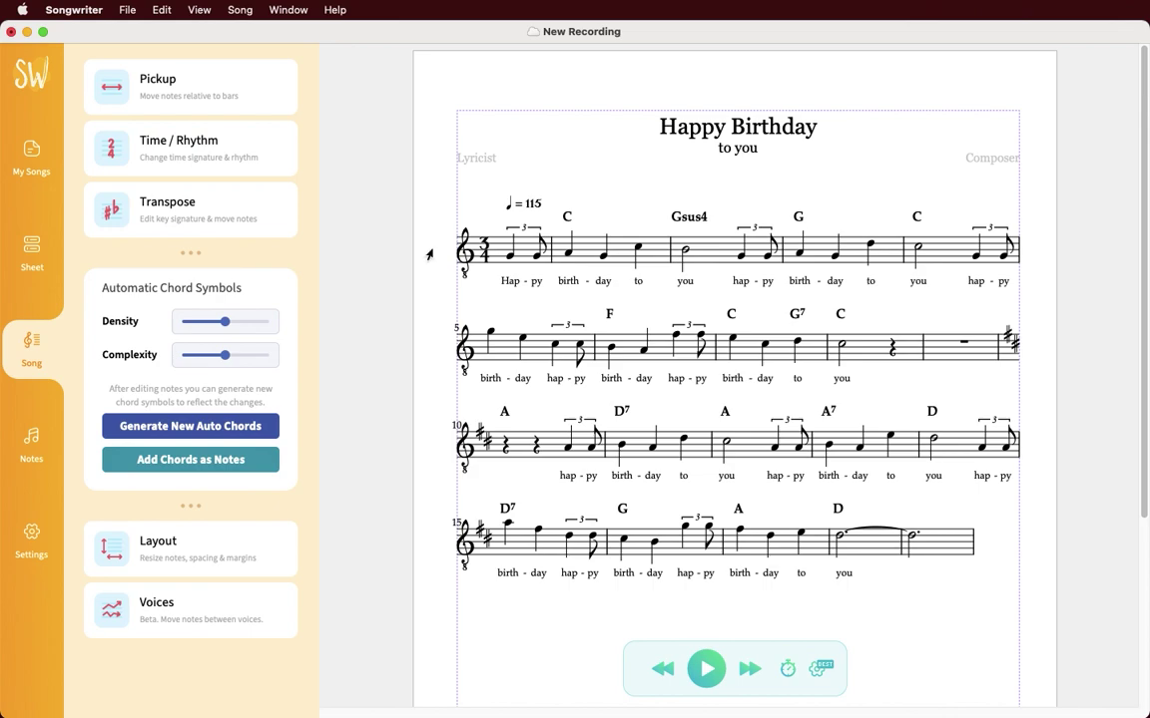
{"action": "left_click", "coordinate": [605, 442]}
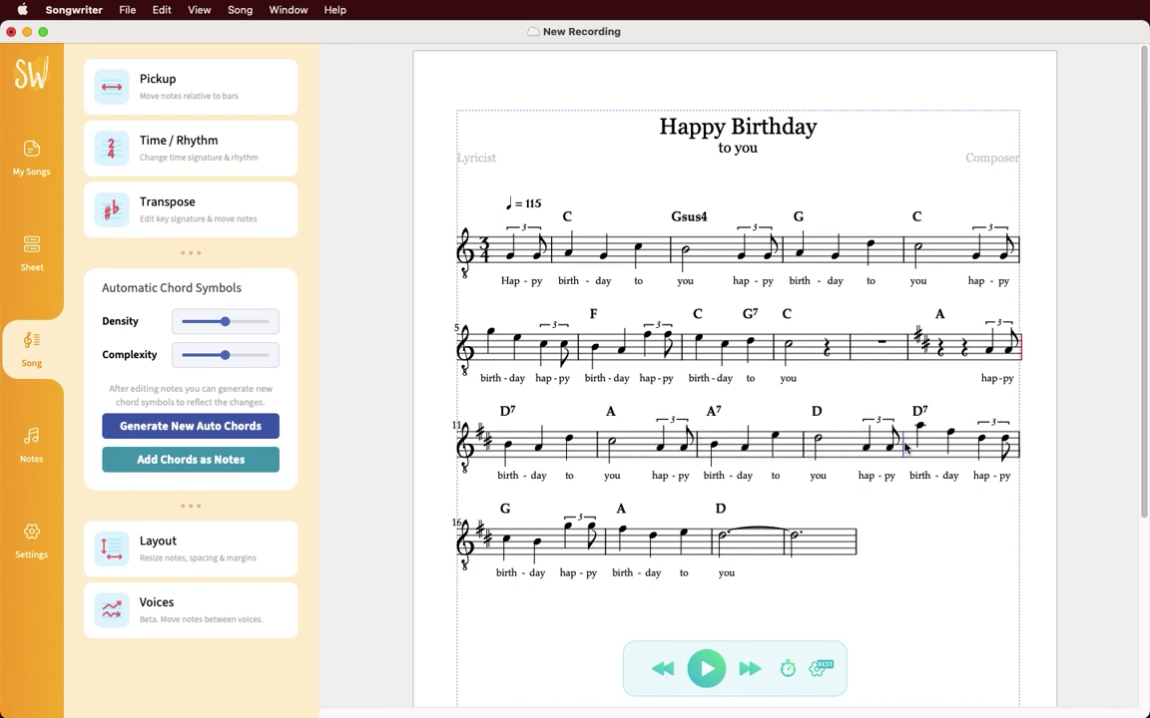
- Add a system break before bar 15, justify the last line and give it a final barline
{"action": "left_click", "coordinate": [42, 439]}
{"action": "left_click", "coordinate": [179, 157]}
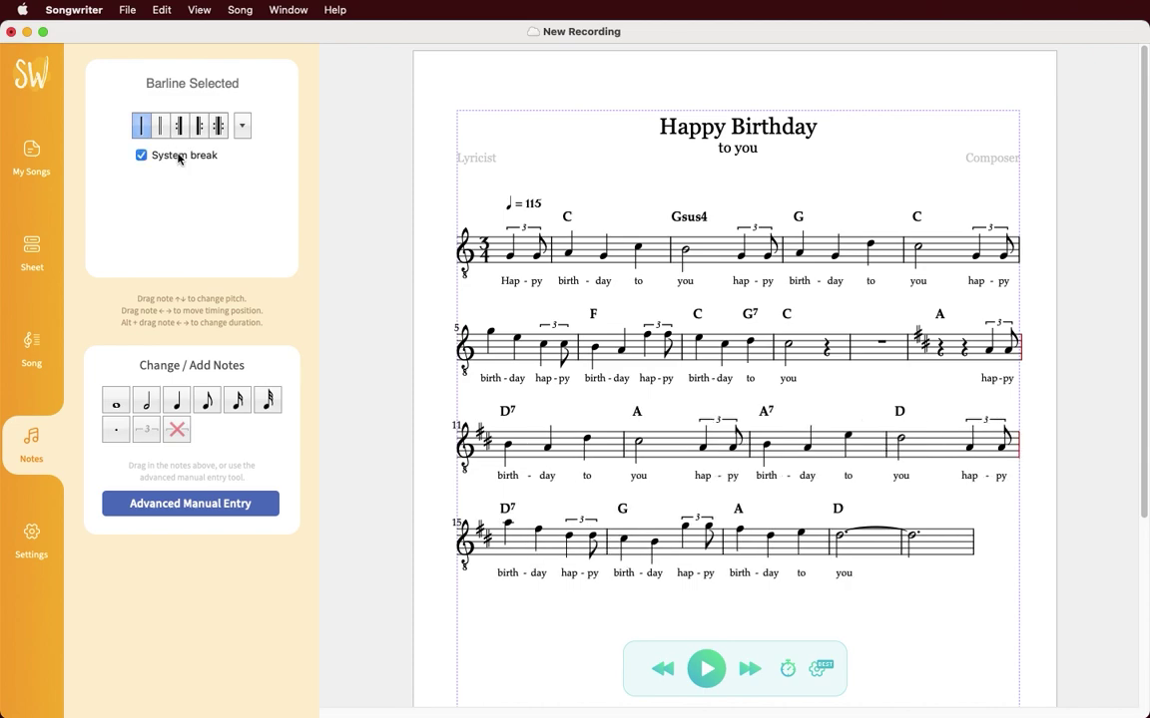
{"action": "left_click", "coordinate": [973, 545]}
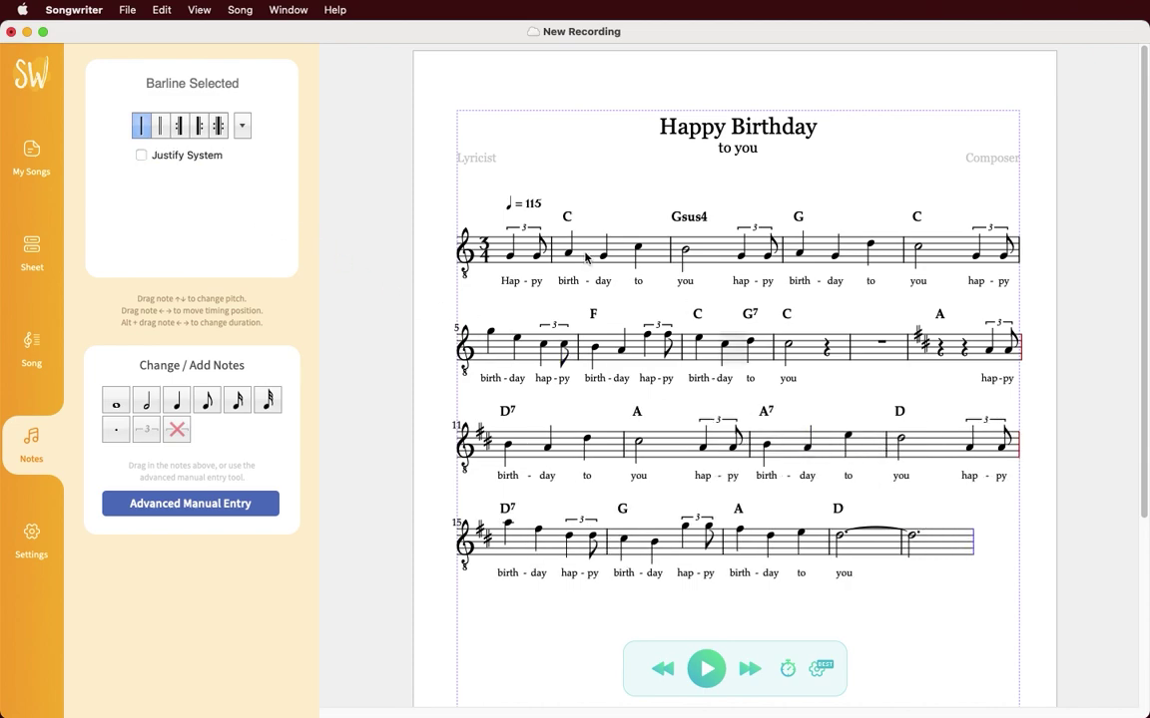
{"action": "left_click", "coordinate": [159, 155]}
{"action": "left_click", "coordinate": [242, 125]}
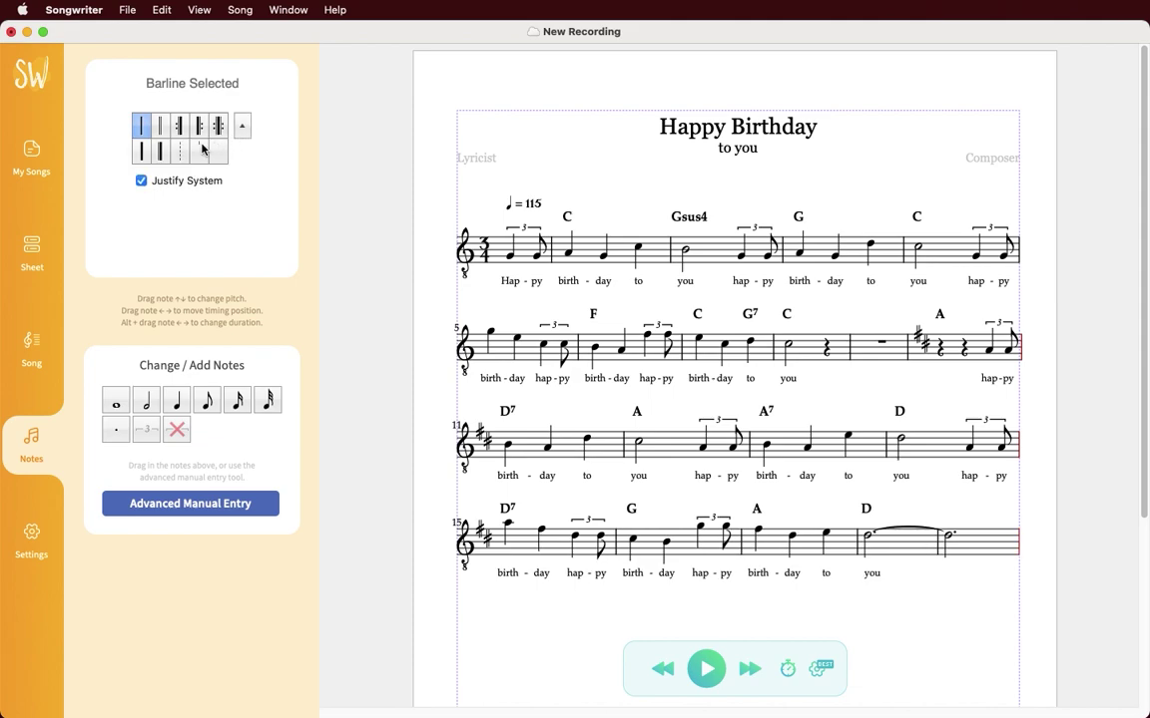
{"action": "left_click", "coordinate": [161, 151]}
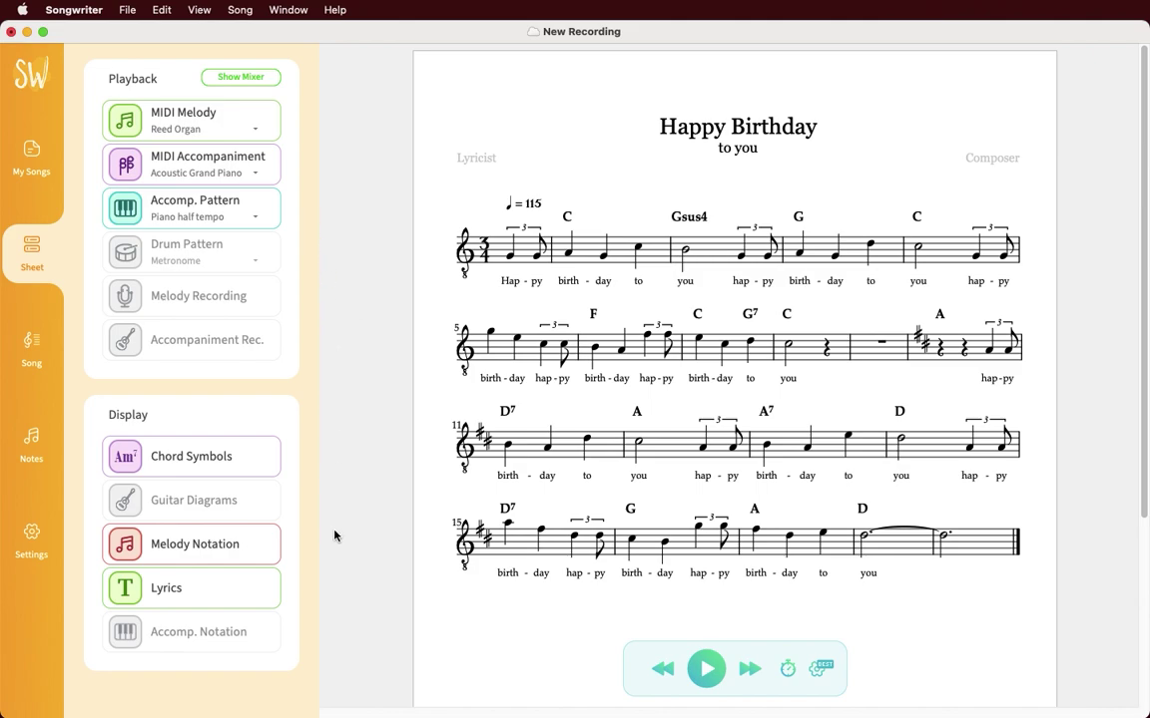
- Toggle chord symbols and melody notation off and on, enable recorded accompaniment, mute MIDI melody
{"action": "left_click", "coordinate": [267, 456]}
{"action": "left_click", "coordinate": [267, 456]}
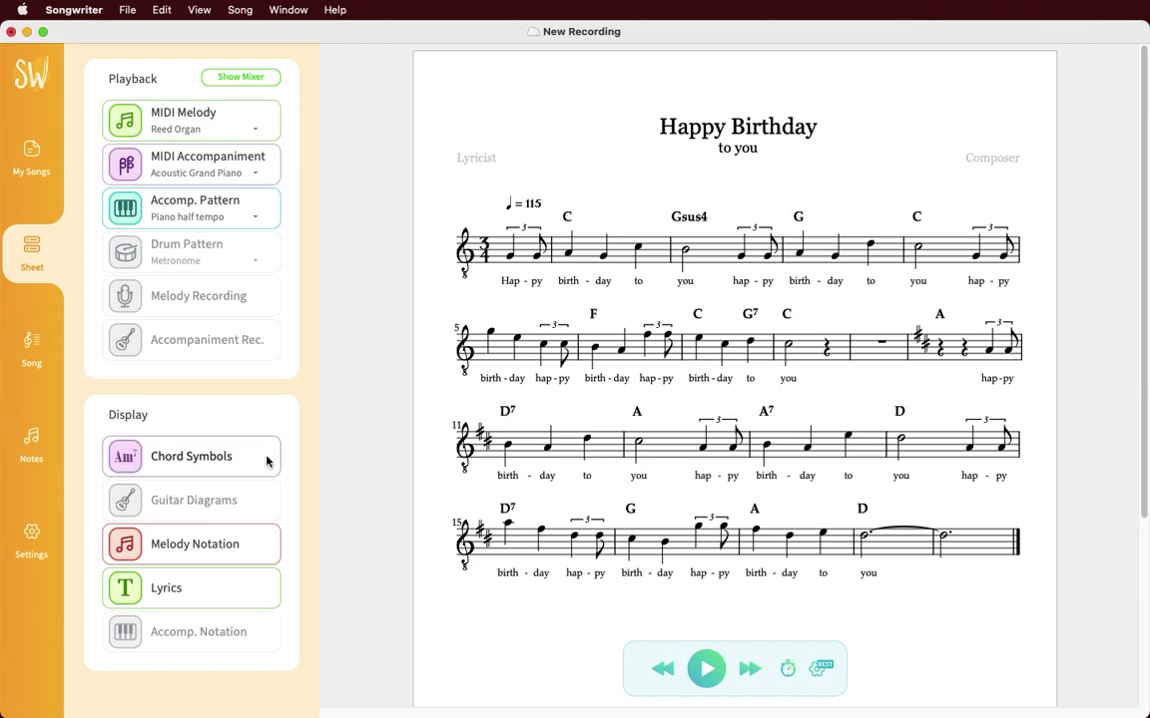
{"action": "left_click", "coordinate": [257, 546]}
{"action": "left_click", "coordinate": [257, 546]}
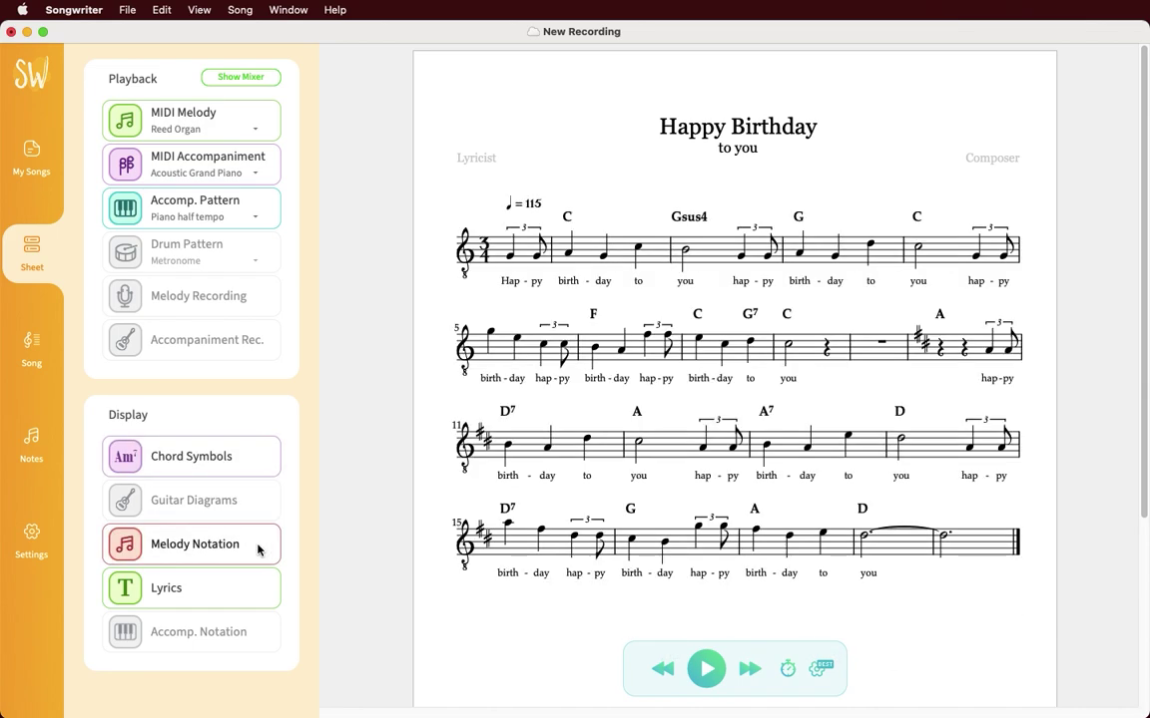
{"action": "left_click", "coordinate": [235, 343]}
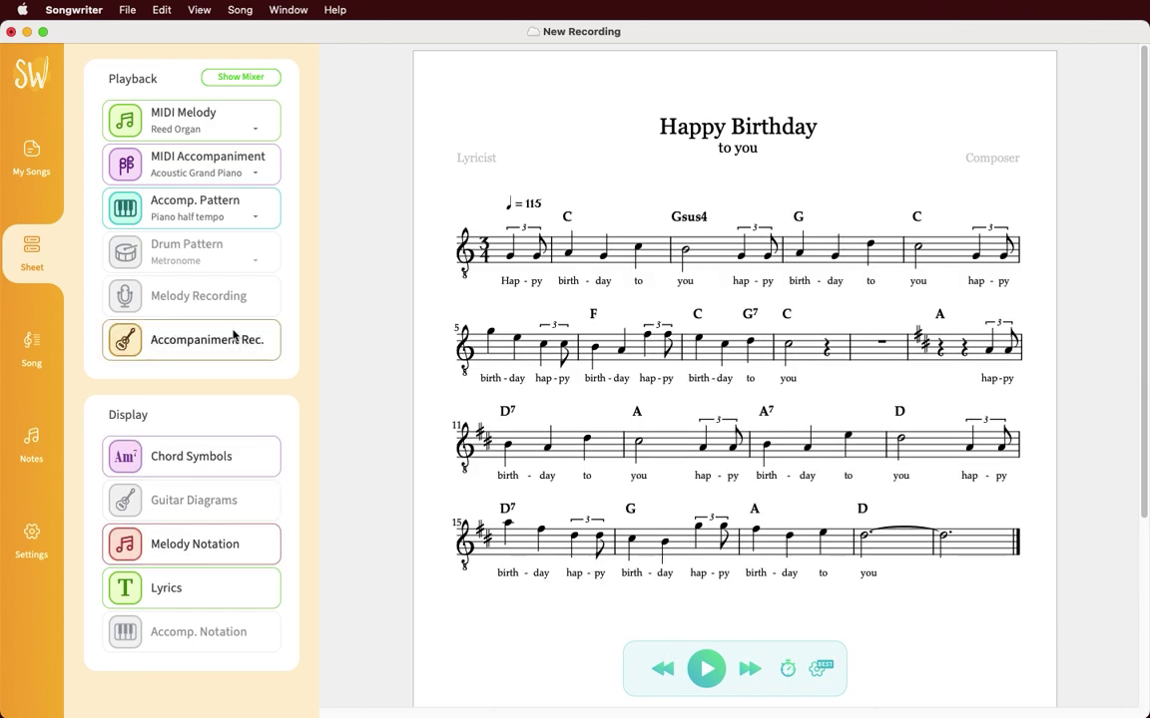
{"action": "left_click", "coordinate": [200, 114]}
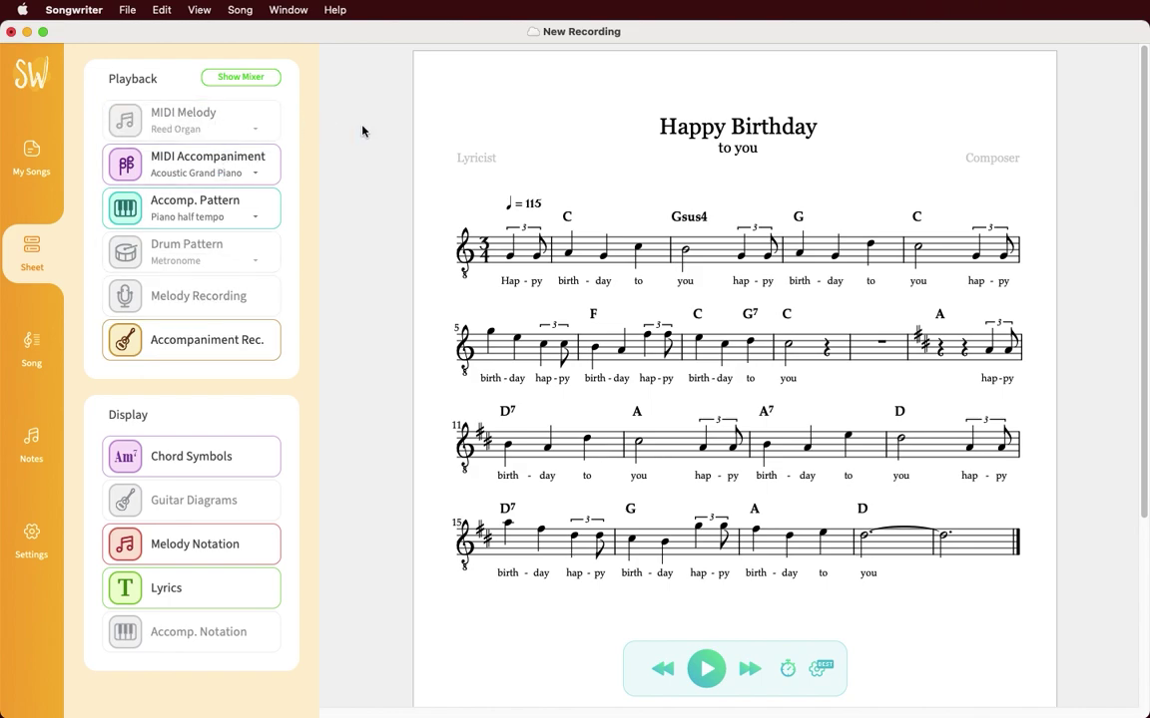
{"action": "left_click", "coordinate": [124, 9]}
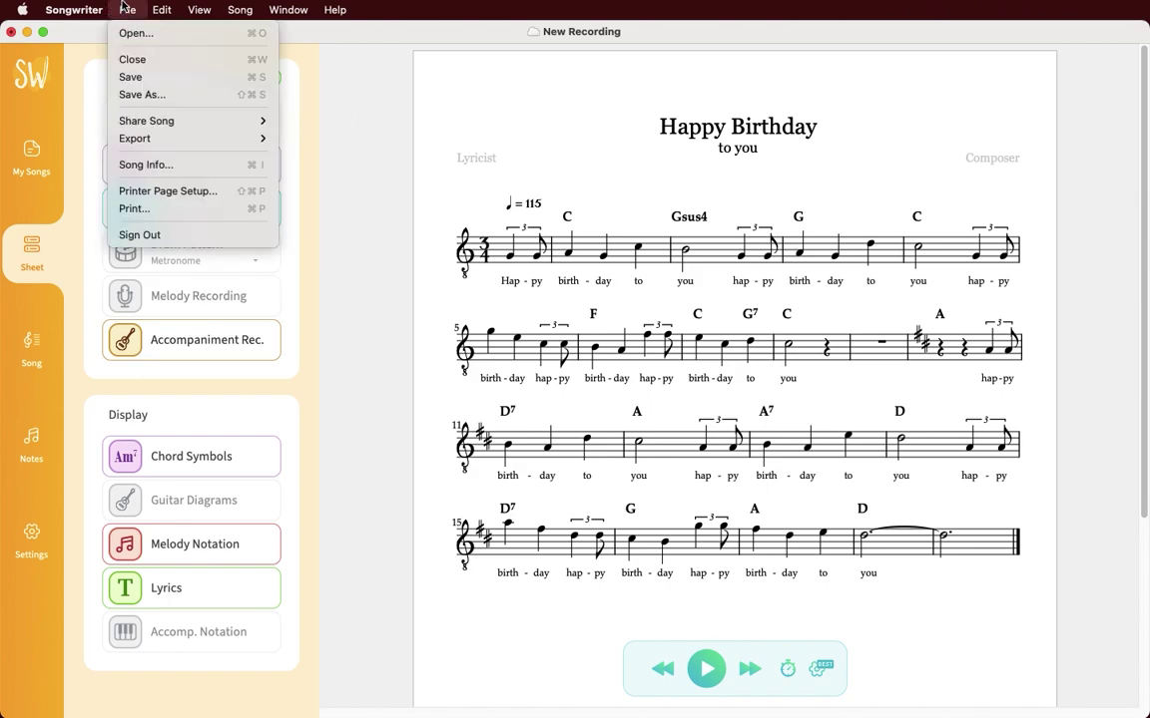
{"action": "left_click", "coordinate": [146, 208]}
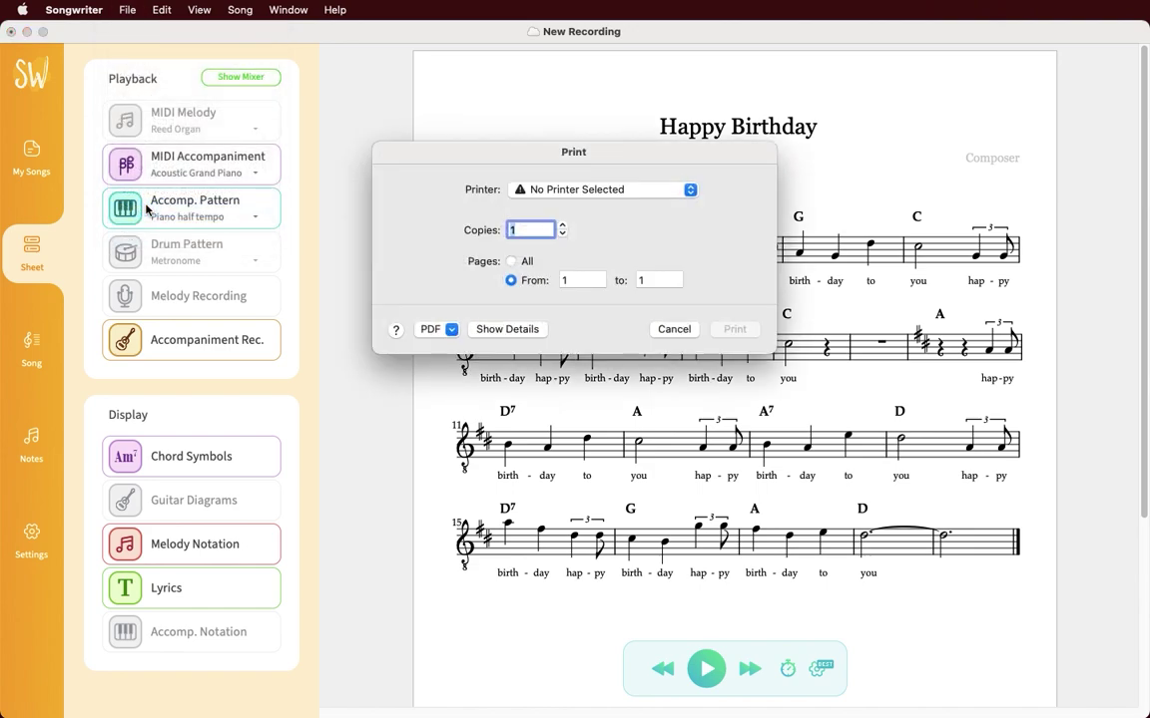
{"action": "left_click", "coordinate": [429, 331]}
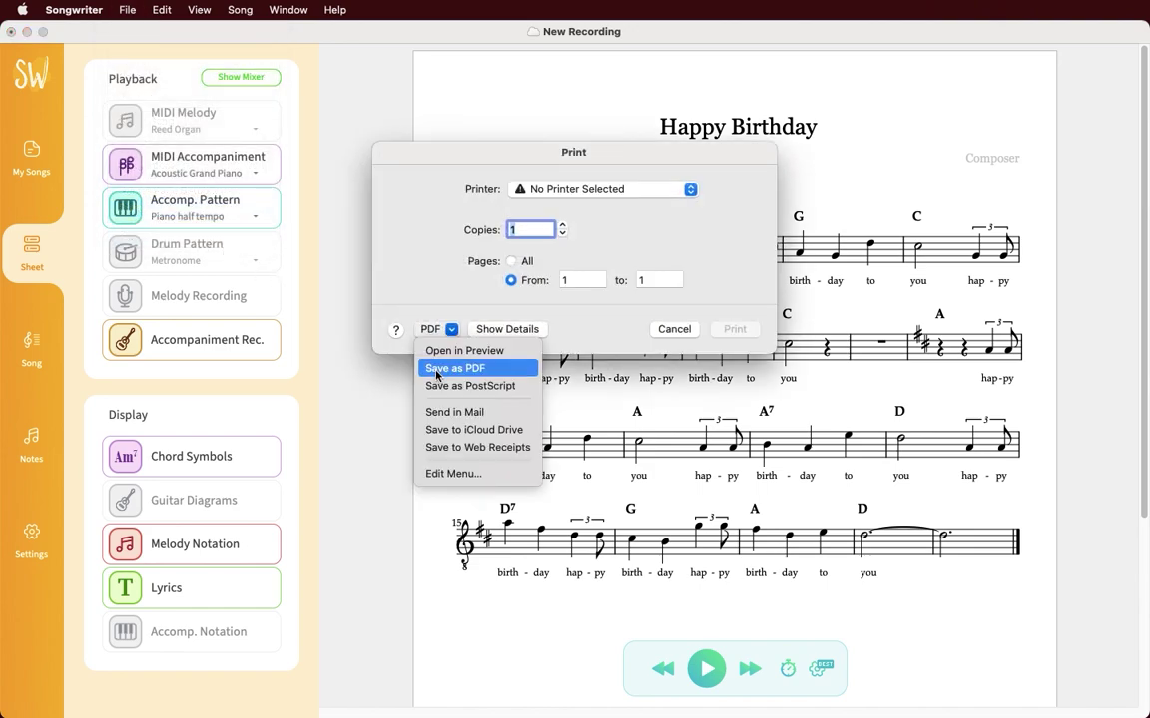
{"action": "left_click", "coordinate": [436, 374]}
{"action": "left_click", "coordinate": [126, 10]}
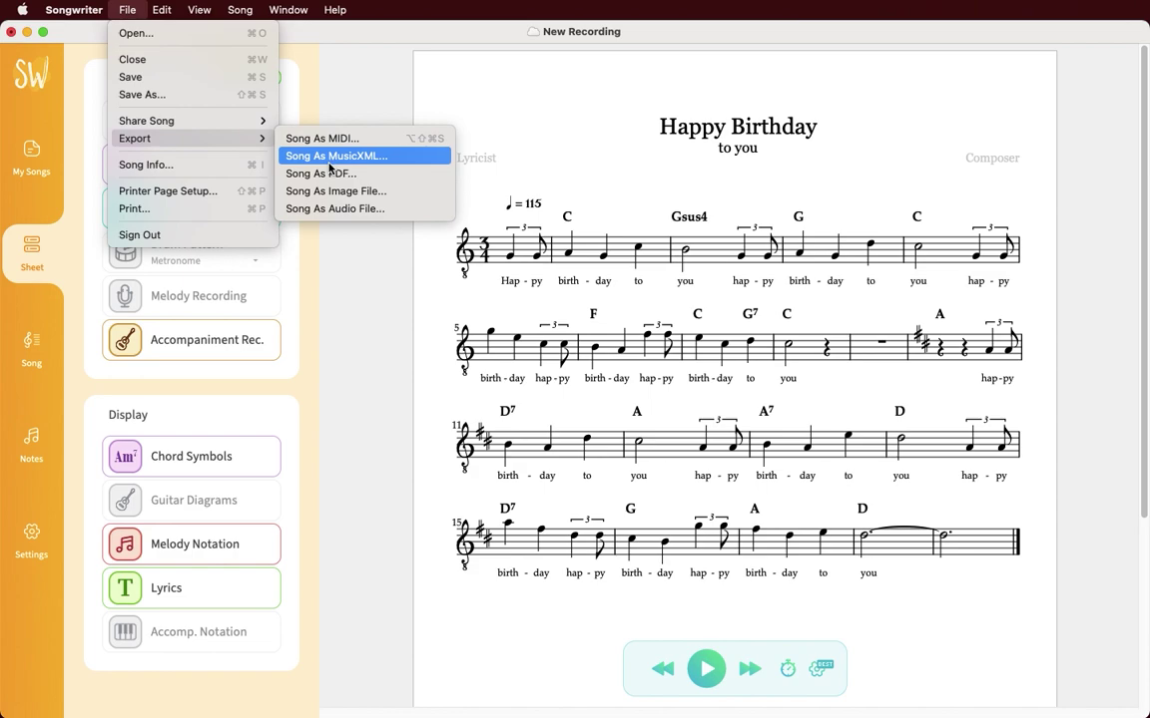
{"action": "left_click", "coordinate": [364, 302]}
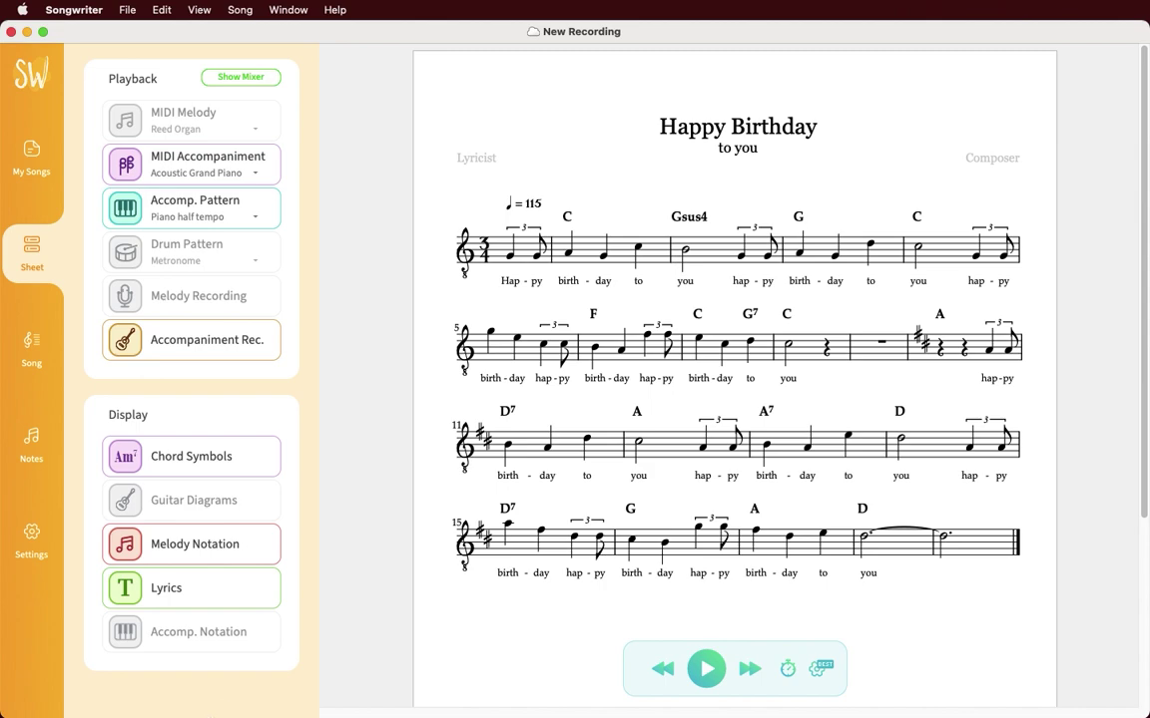
- Set the Happy Birthday song's visibility to Anyone with the link and select its page URL
{"action": "mouse_move", "coordinate": [224, 685]}
{"action": "left_click", "coordinate": [225, 659]}
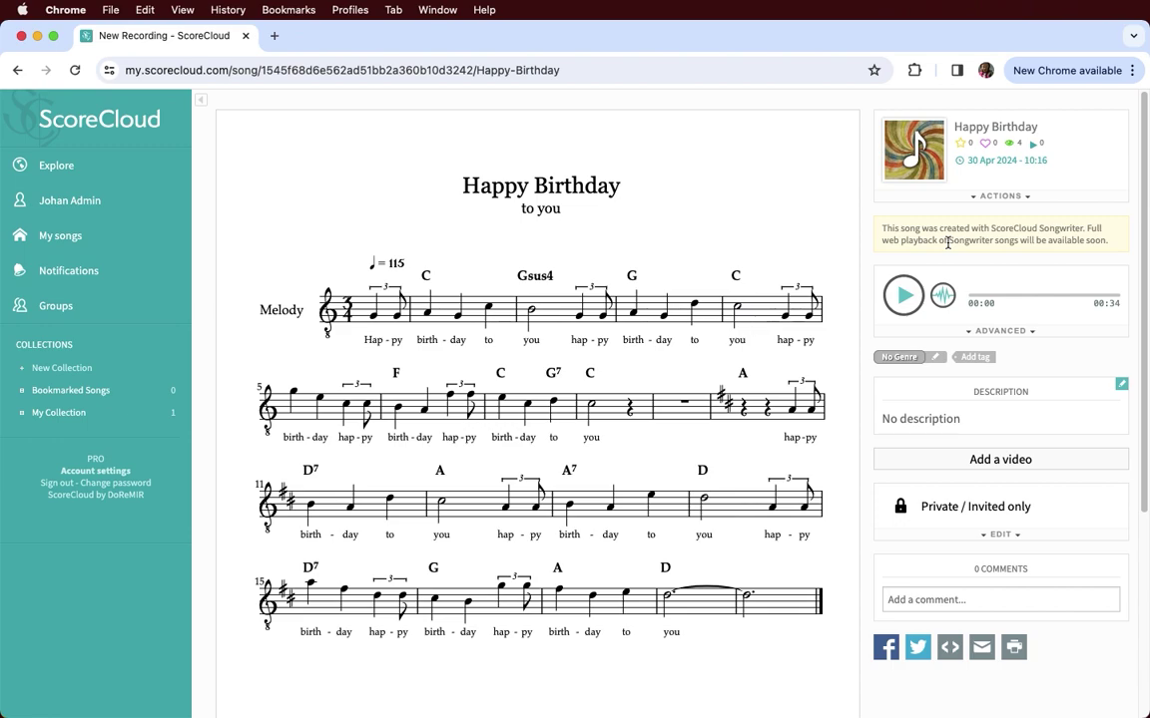
{"action": "left_click", "coordinate": [997, 330]}
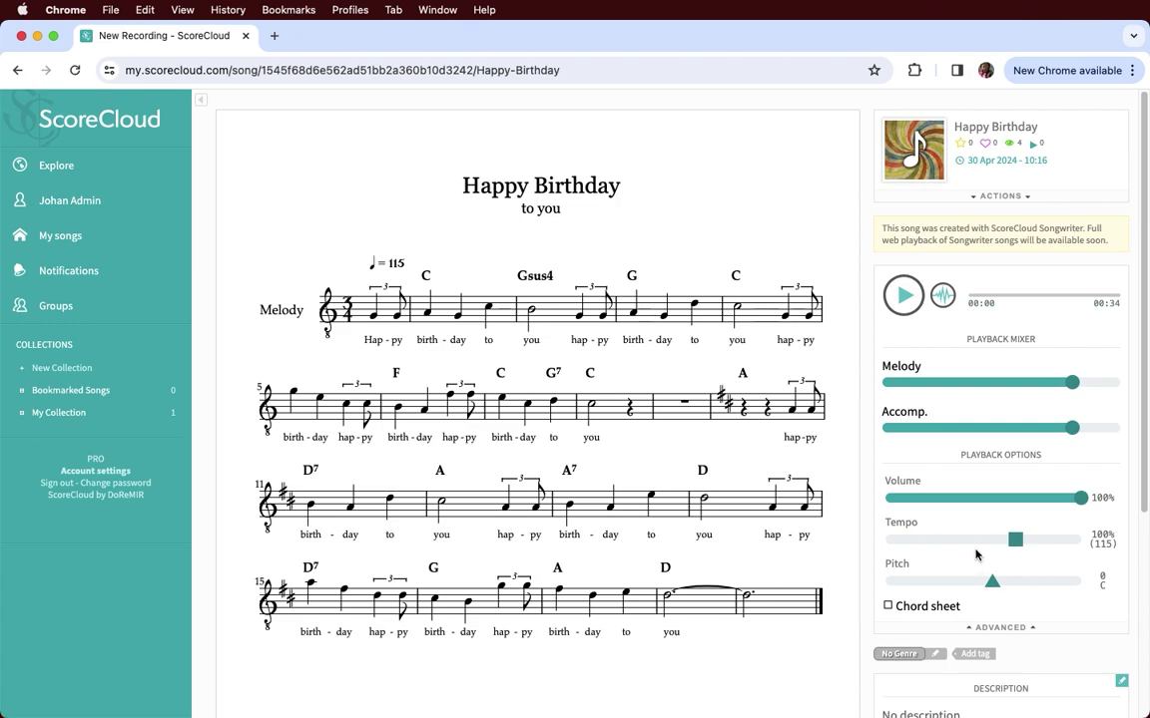
{"action": "left_click", "coordinate": [1001, 628]}
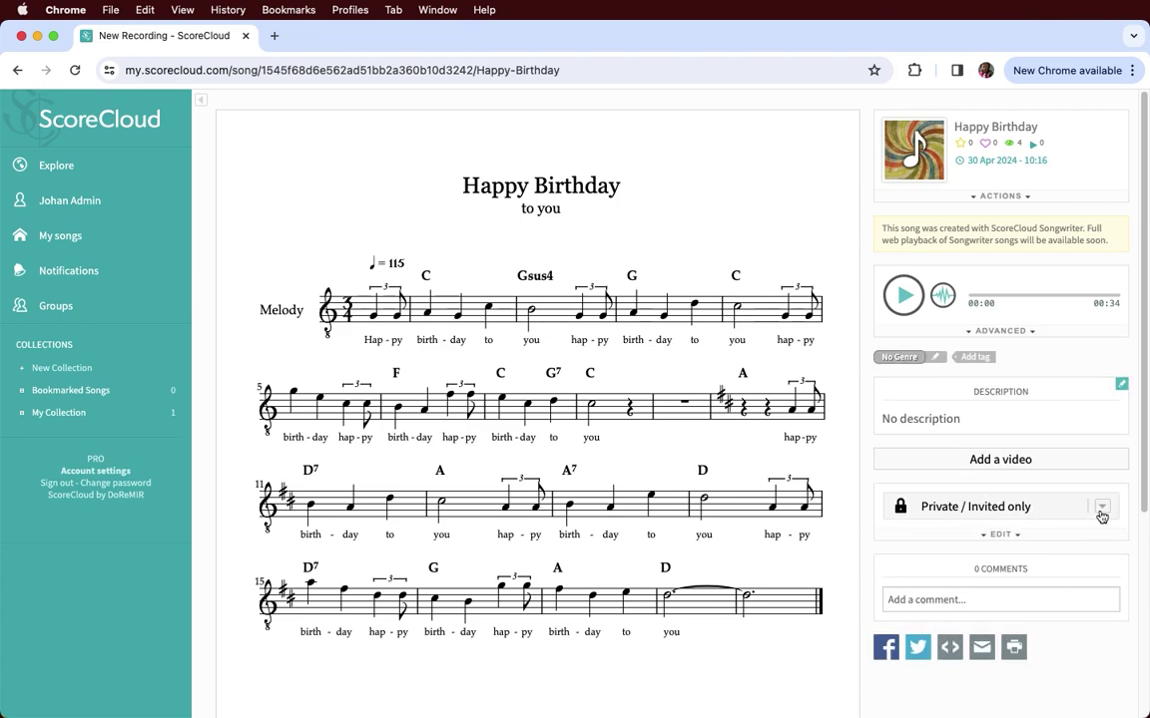
{"action": "left_click", "coordinate": [1101, 509]}
{"action": "left_click", "coordinate": [1073, 577]}
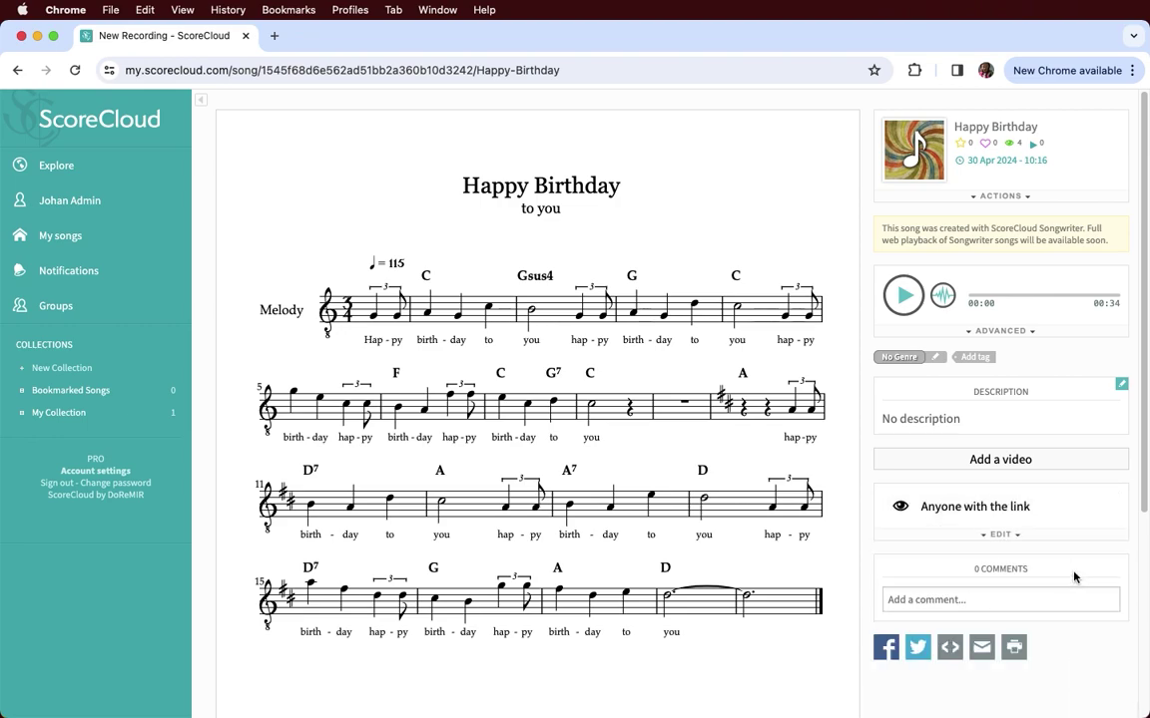
{"action": "left_click", "coordinate": [639, 70]}
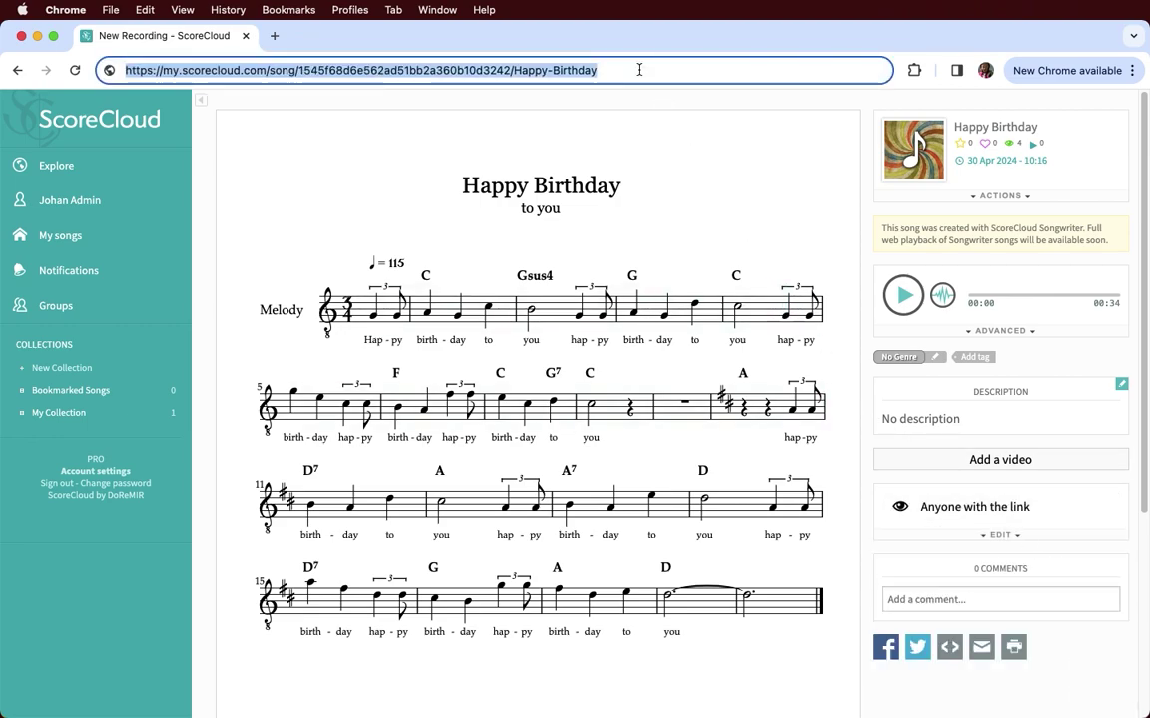